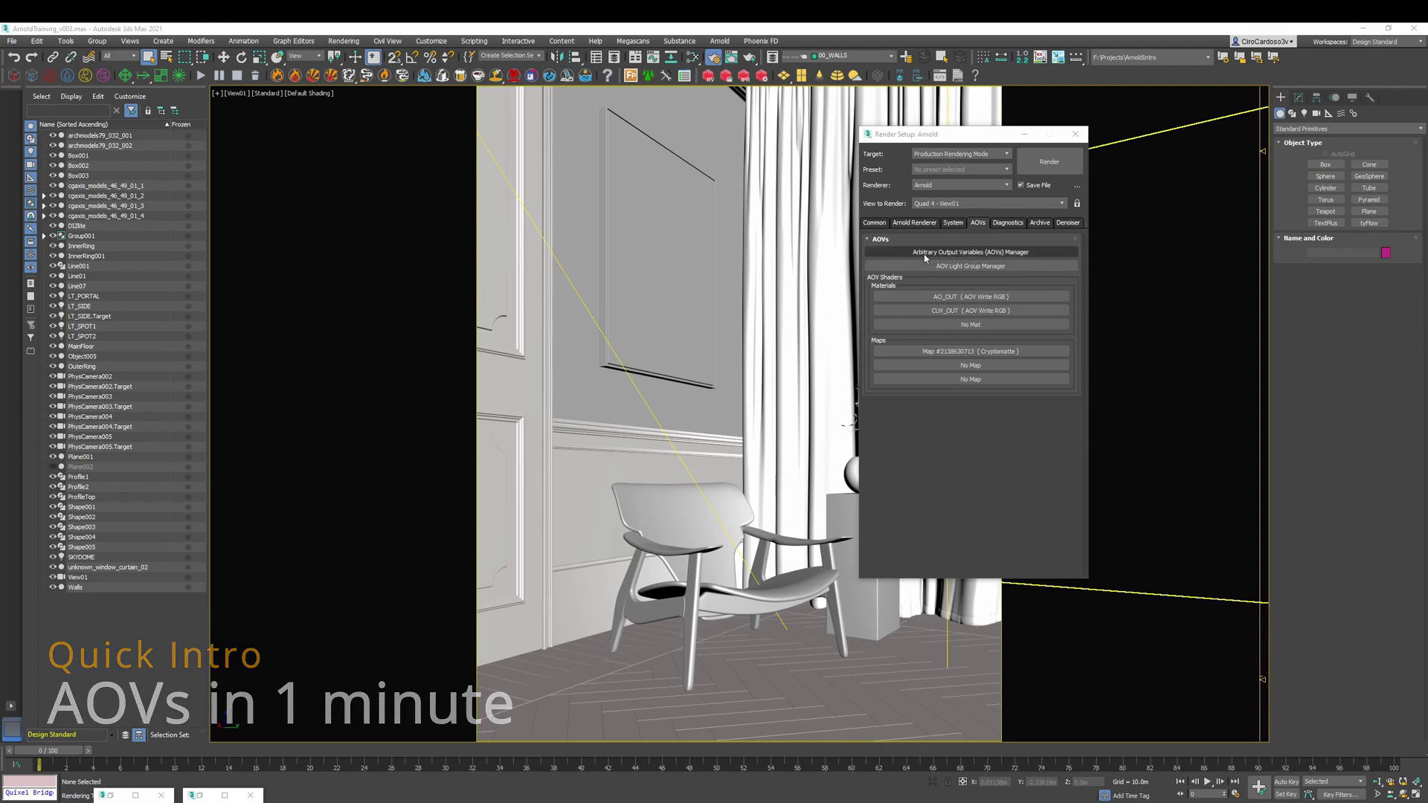
Open the Arbitrary Output Variables manager from the render setup
left_click(1013, 253)
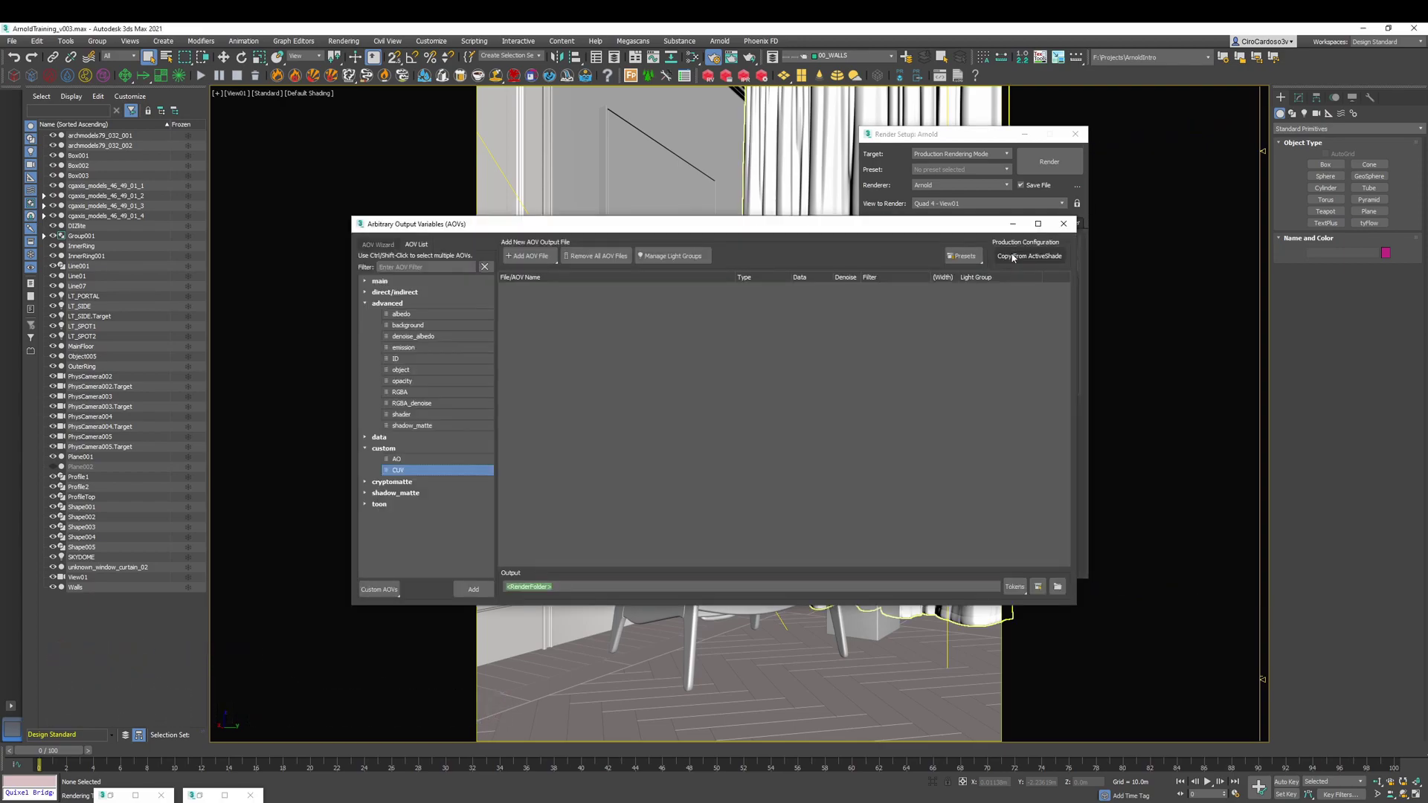
left_click_drag(839, 223, 685, 174)
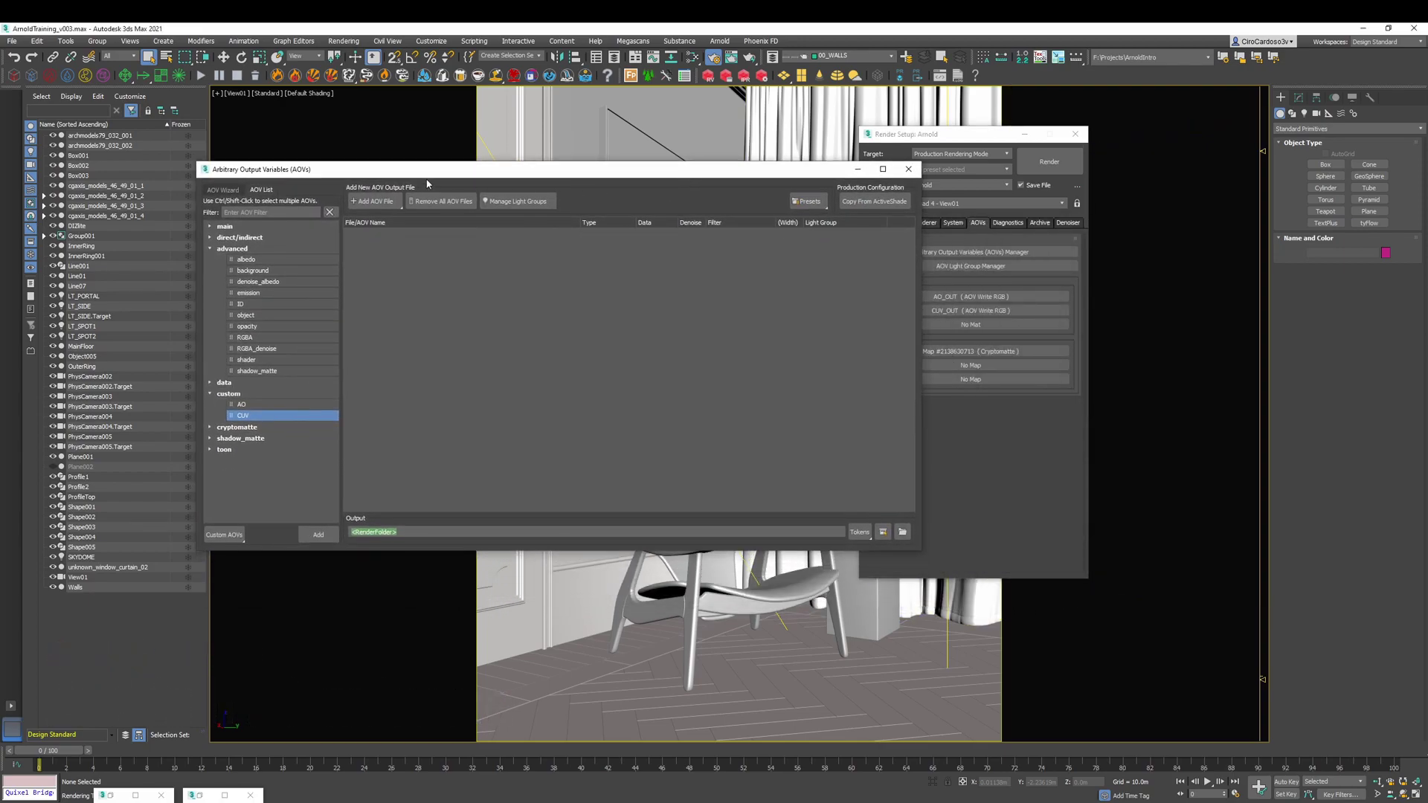
Generate an EXR AOV file with separate direct and indirect passes for all components, and delete volume_direct and volume_indirect
left_click(386, 204)
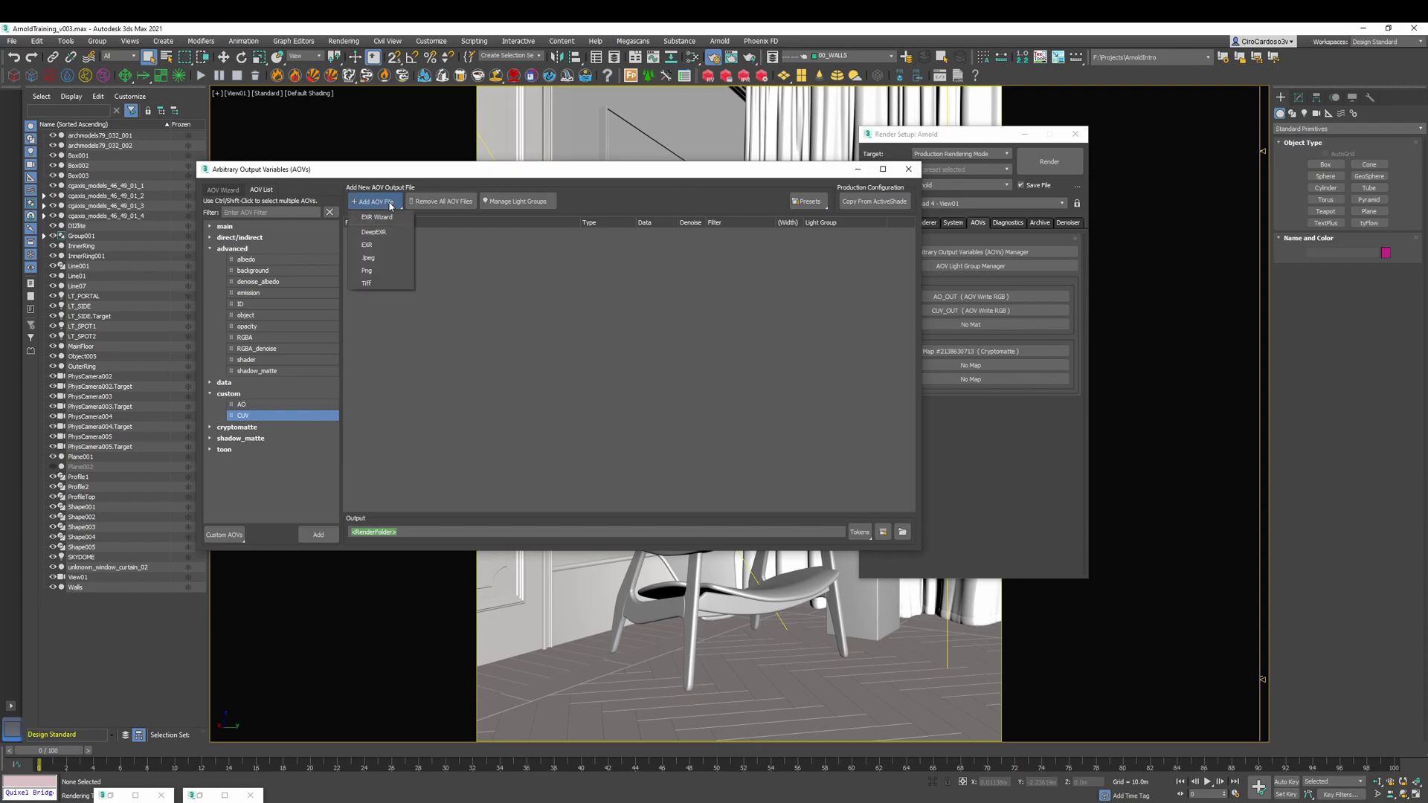
left_click(377, 217)
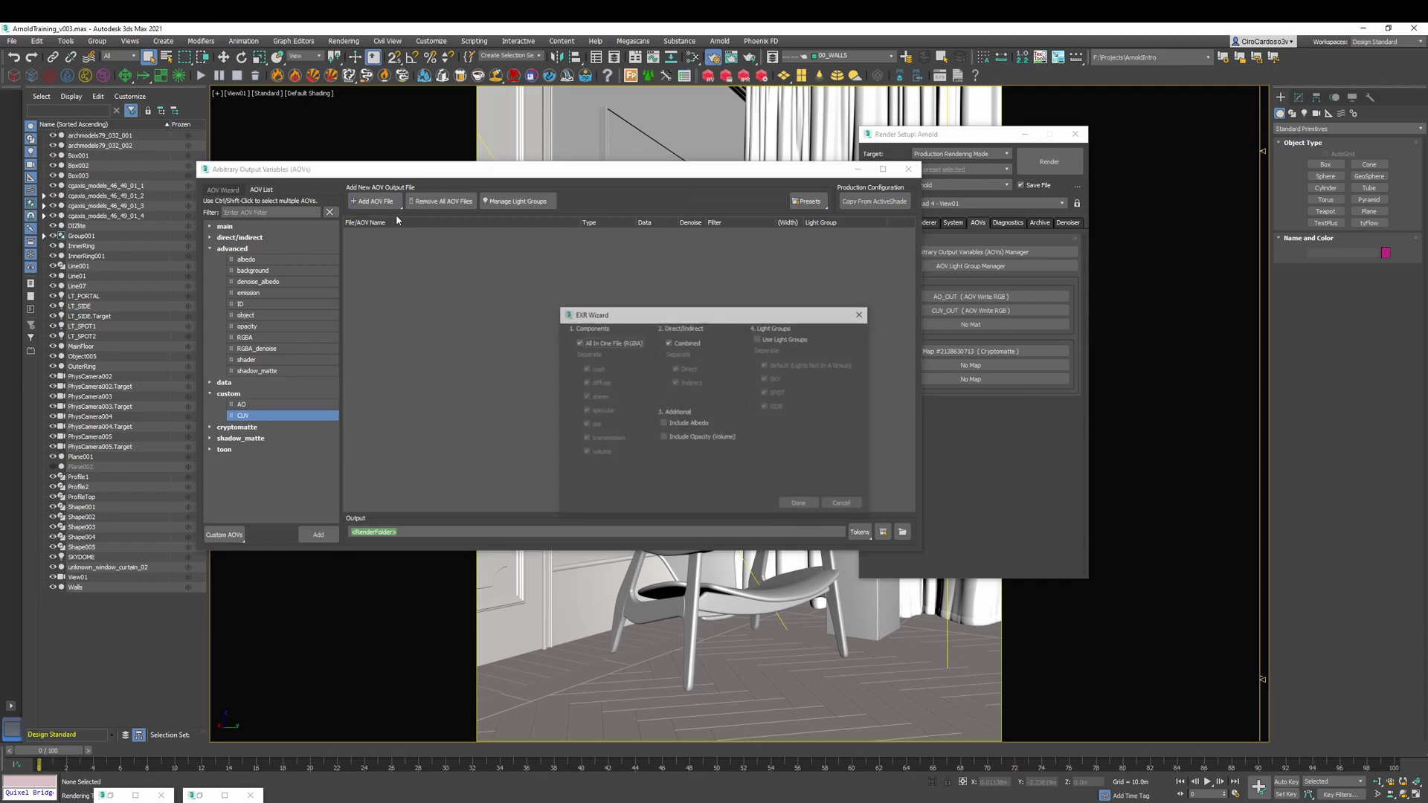
left_click_drag(627, 318, 549, 258)
left_click(558, 283)
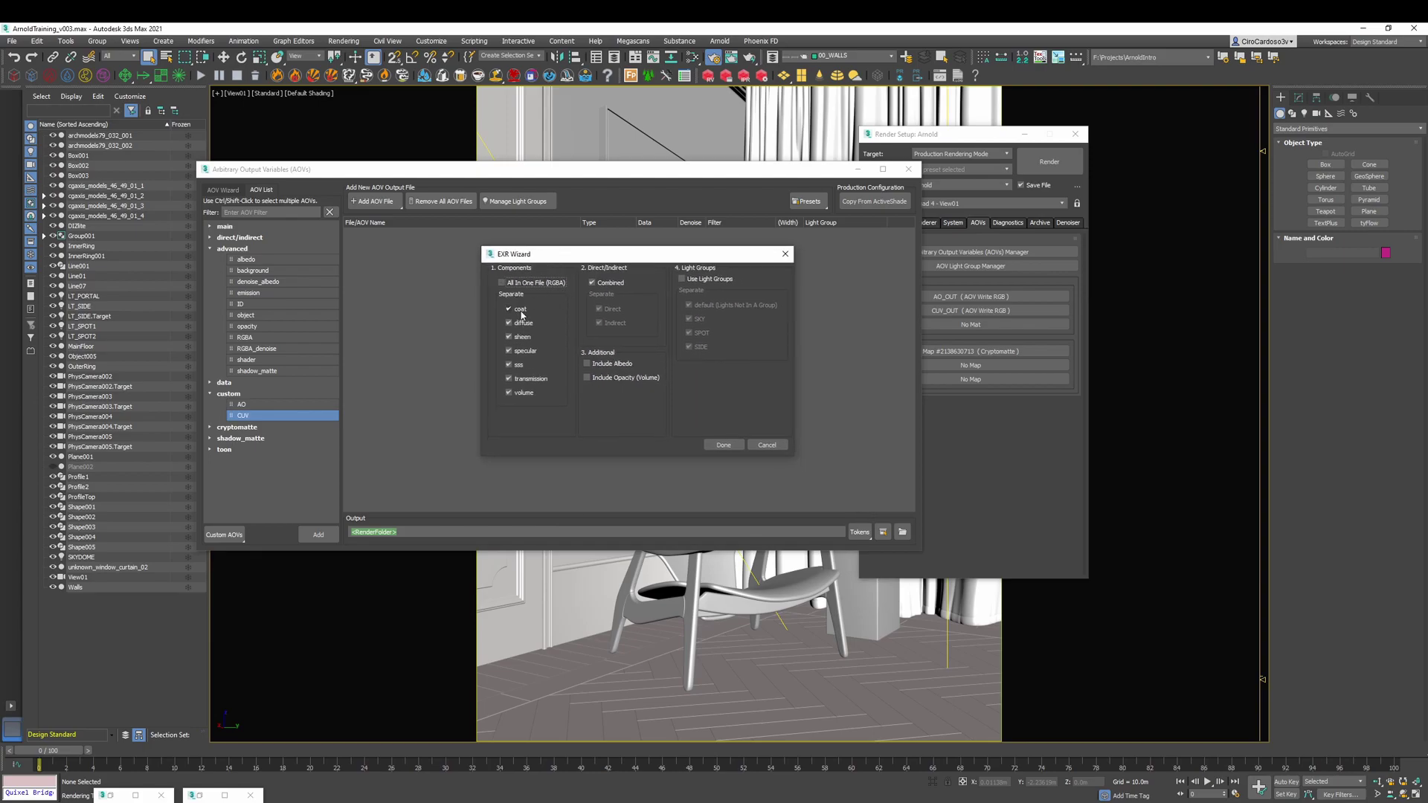
left_click(607, 282)
left_click(606, 285)
left_click(606, 284)
left_click(602, 284)
left_click(723, 445)
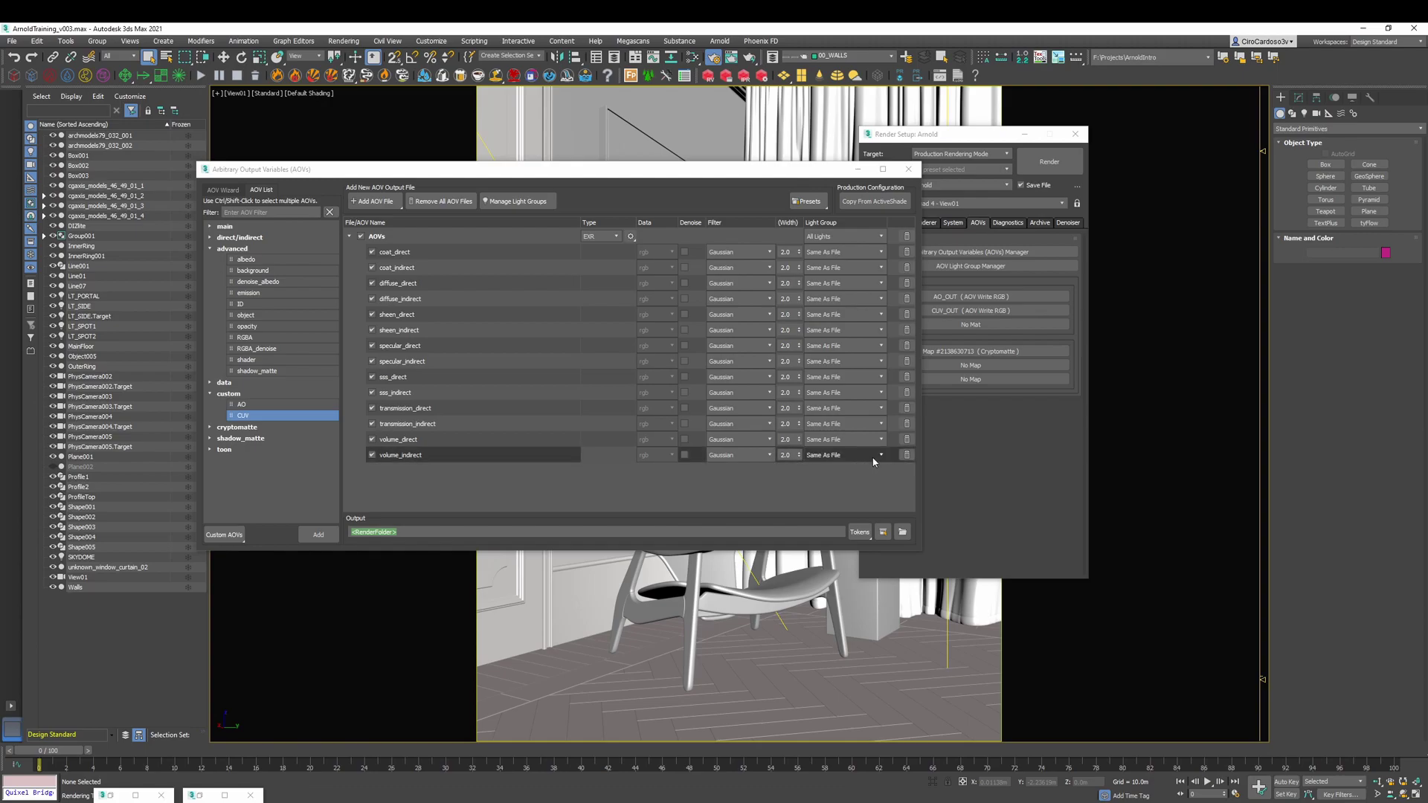
left_click(907, 455)
left_click(907, 440)
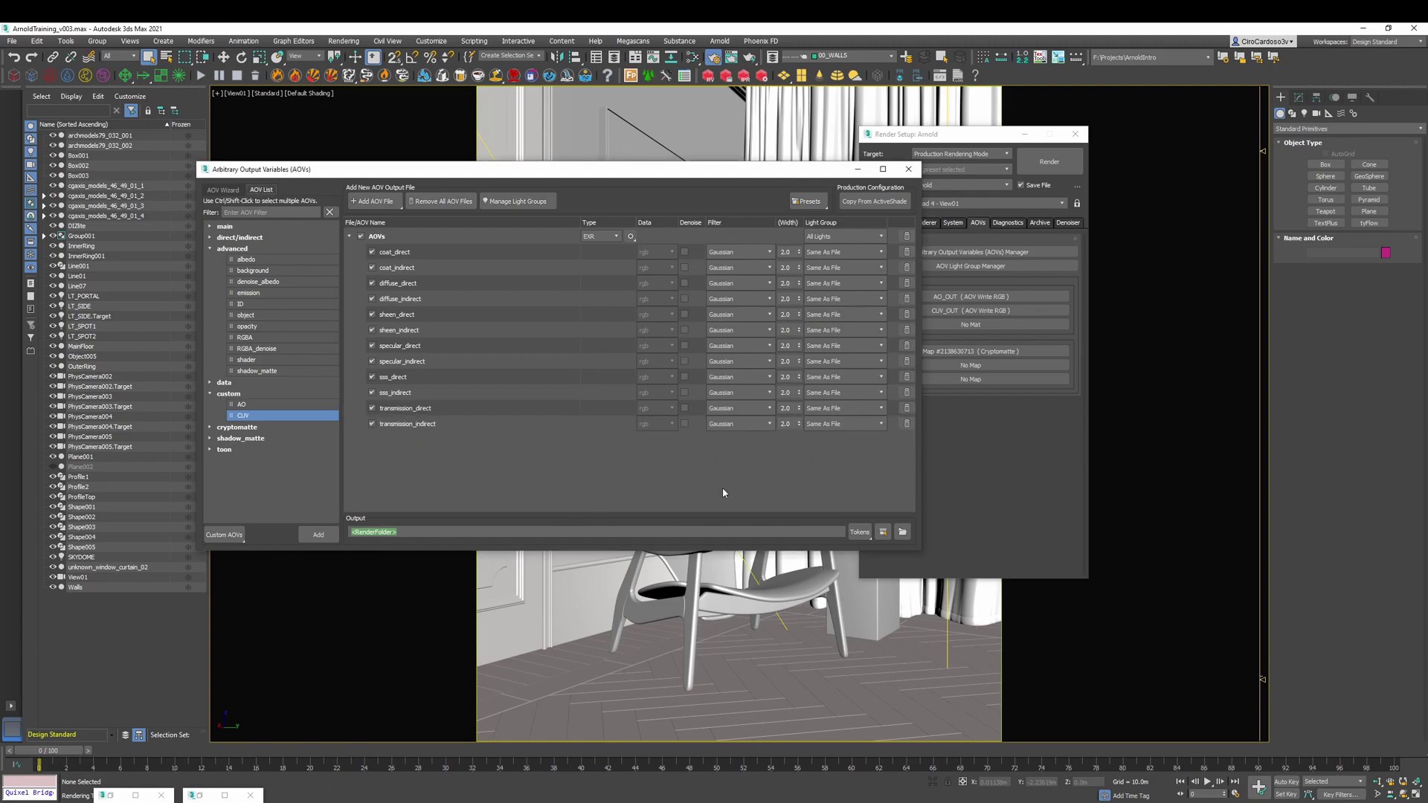
Examine the AOV output path, its available tokens and the common render output settings
left_click(748, 531)
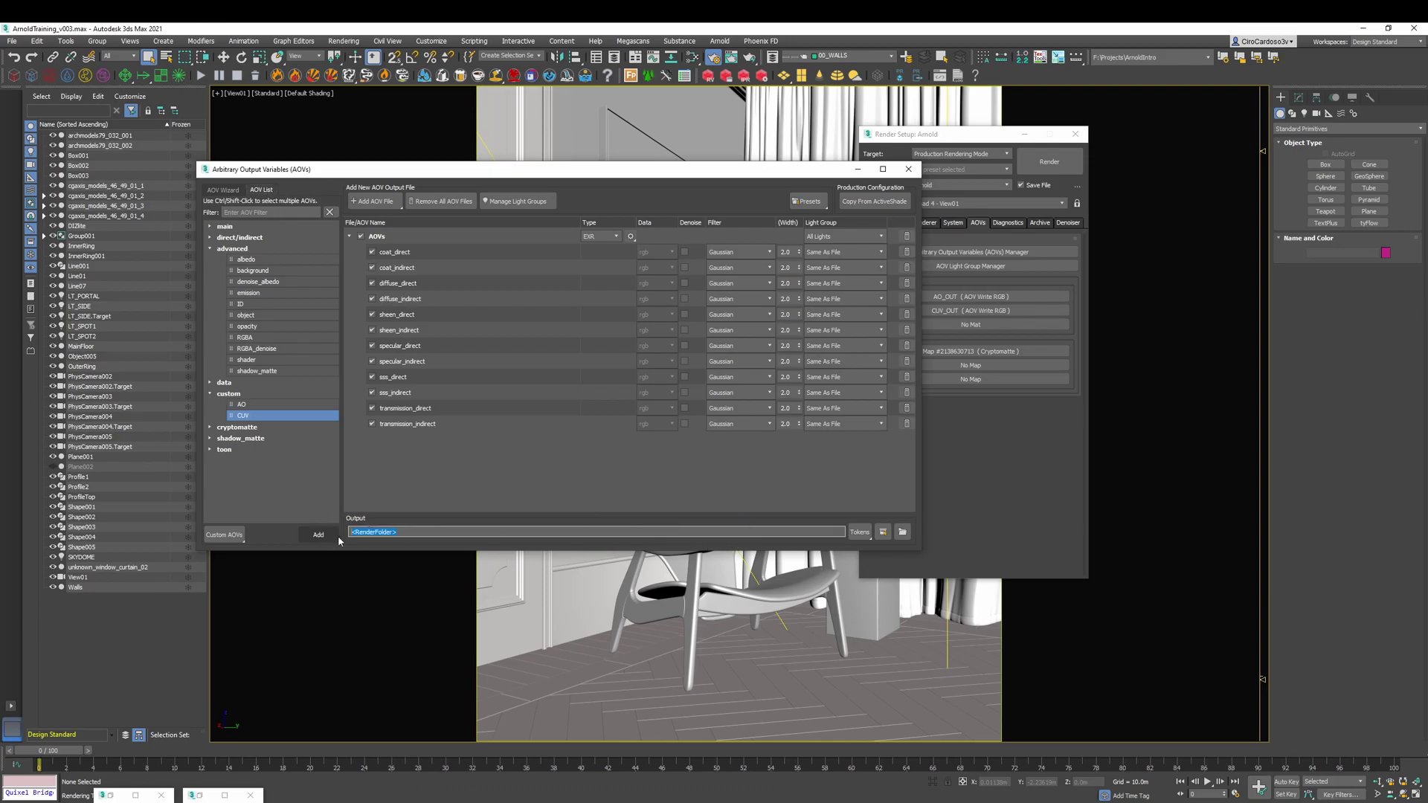
left_click(861, 533)
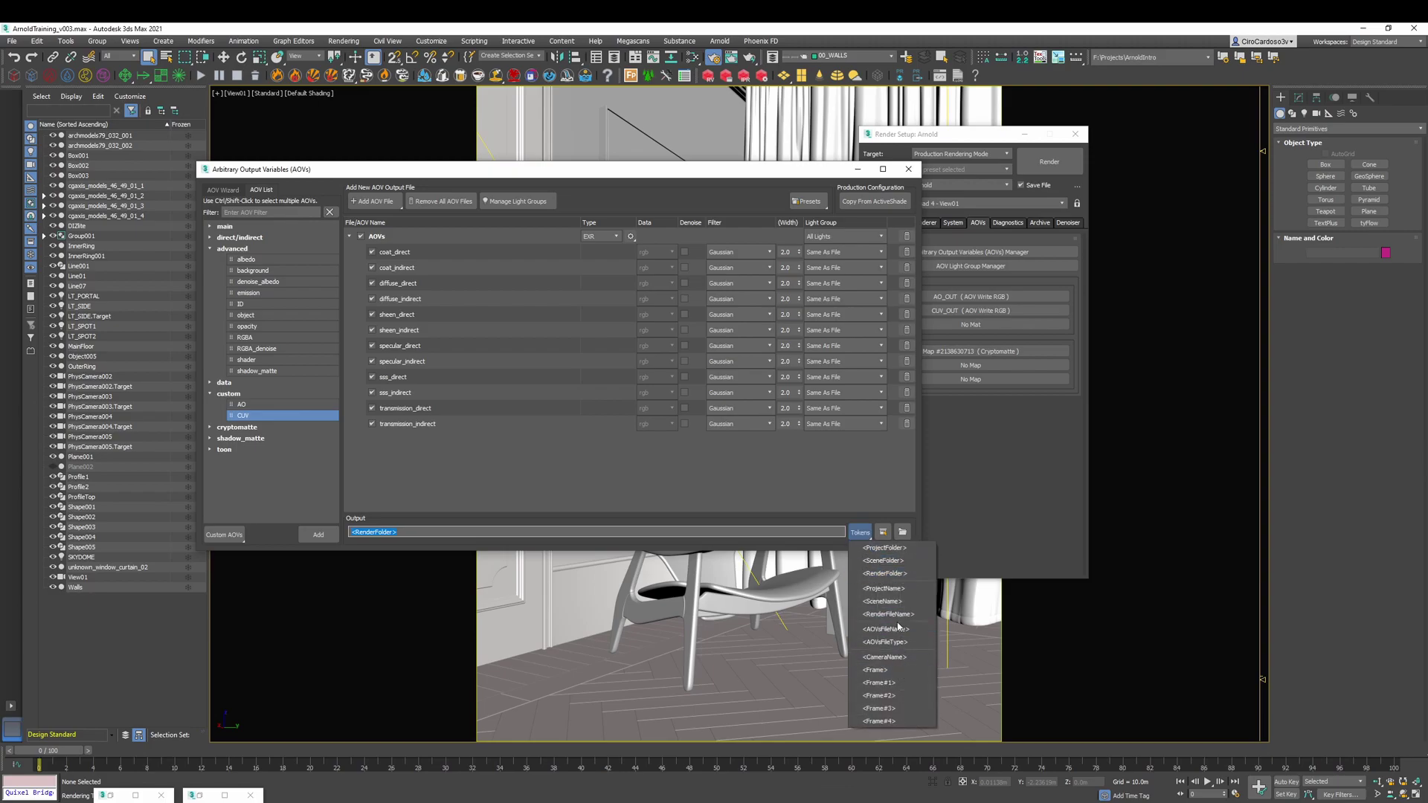
left_click(810, 530)
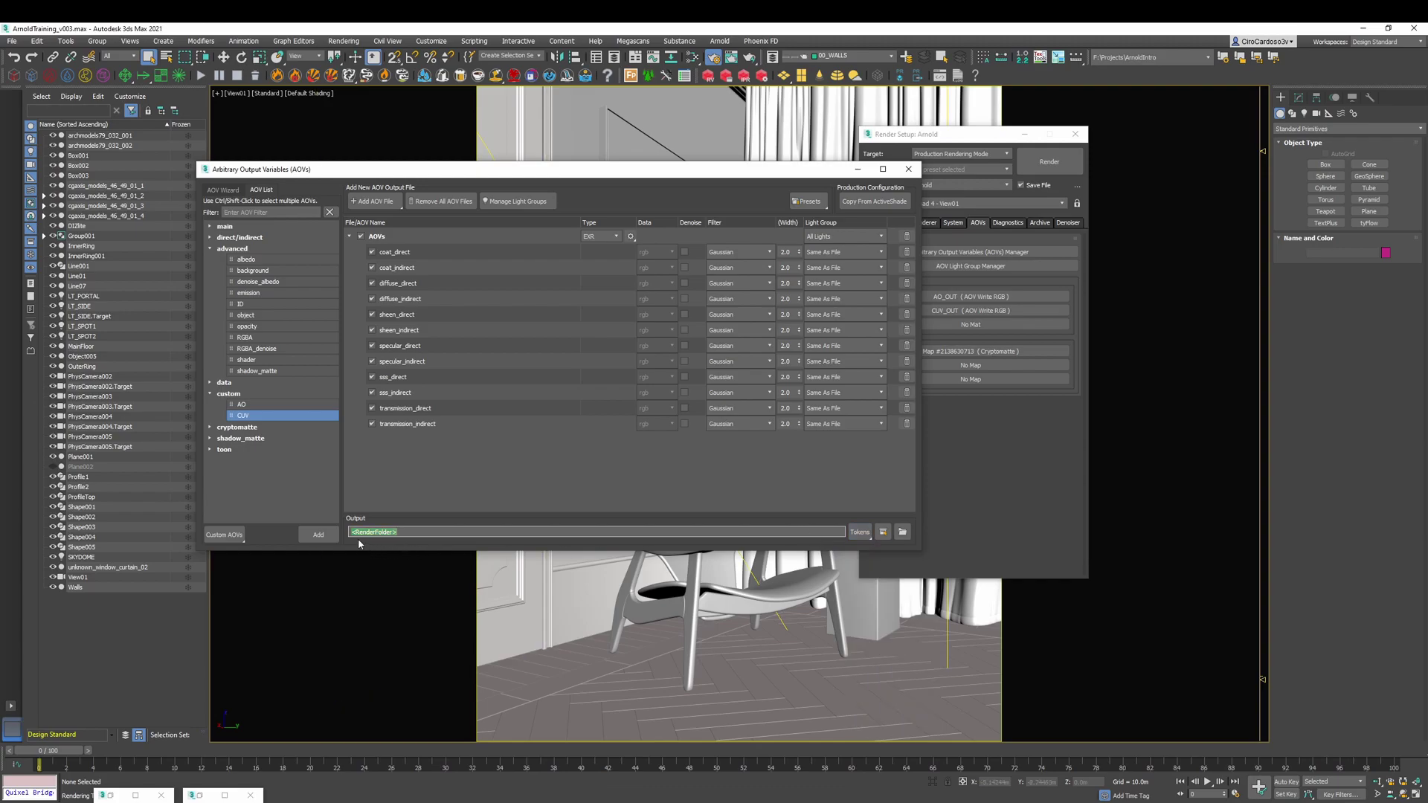
left_click_drag(902, 138, 1005, 142)
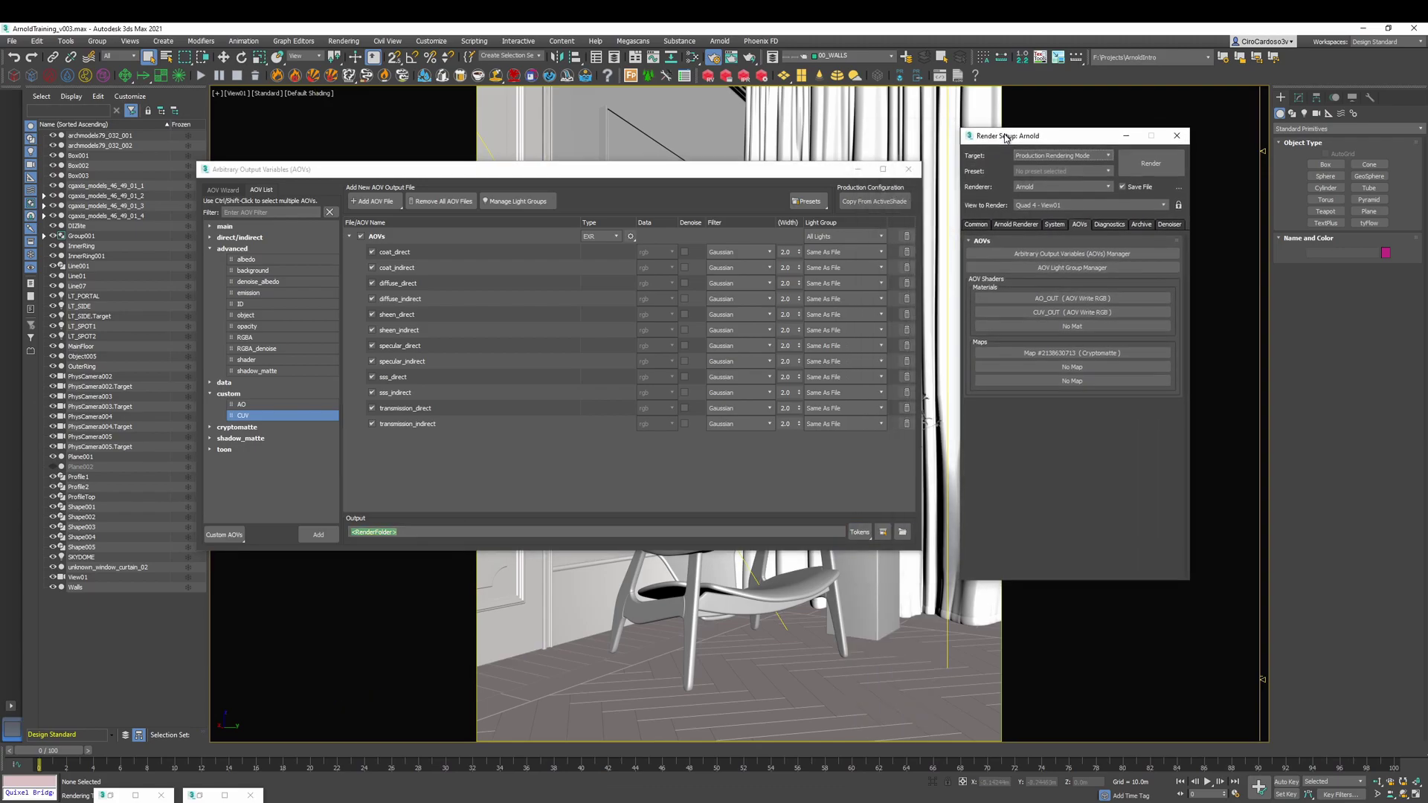
left_click(977, 225)
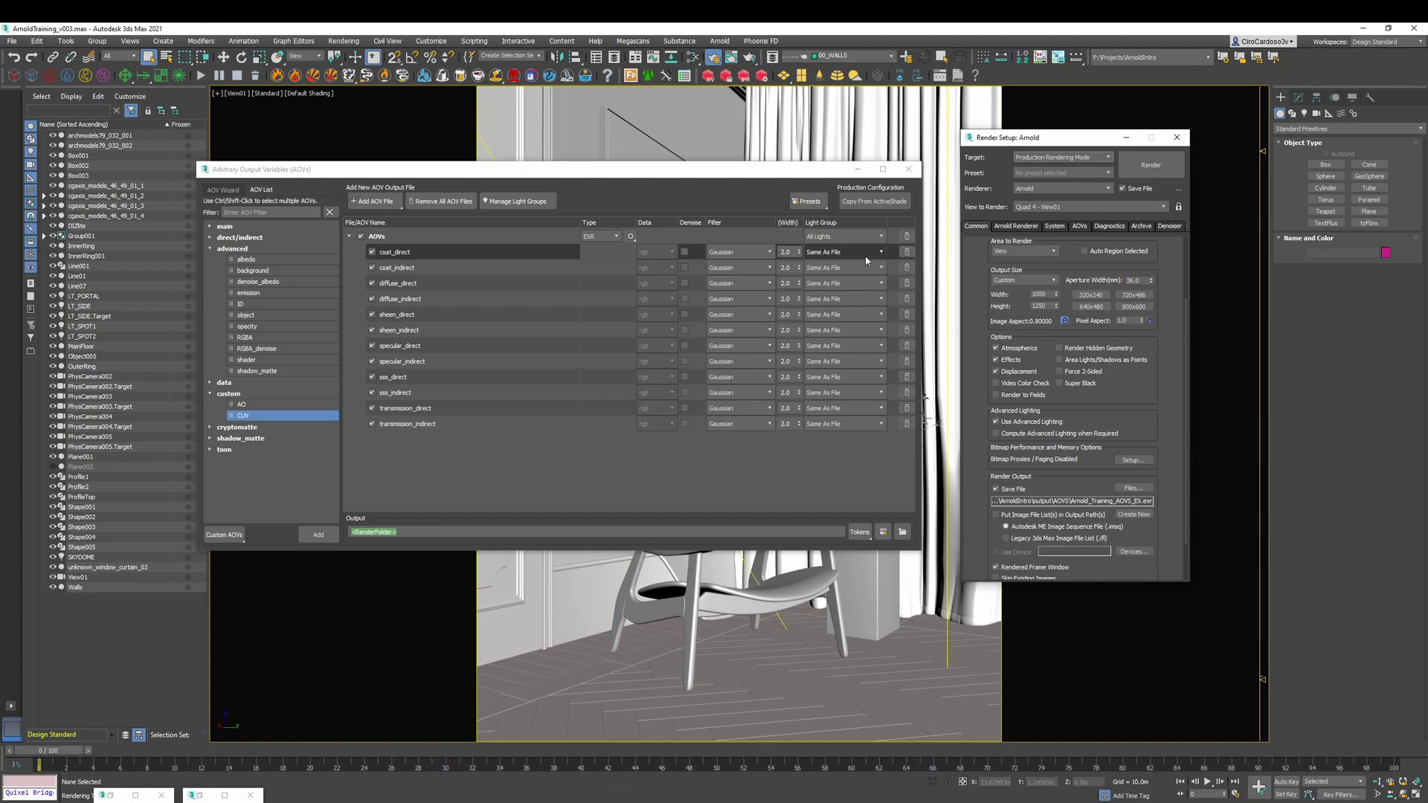
Delete the whole AOVs output file from the AOV manager
left_click_drag(656, 176, 657, 118)
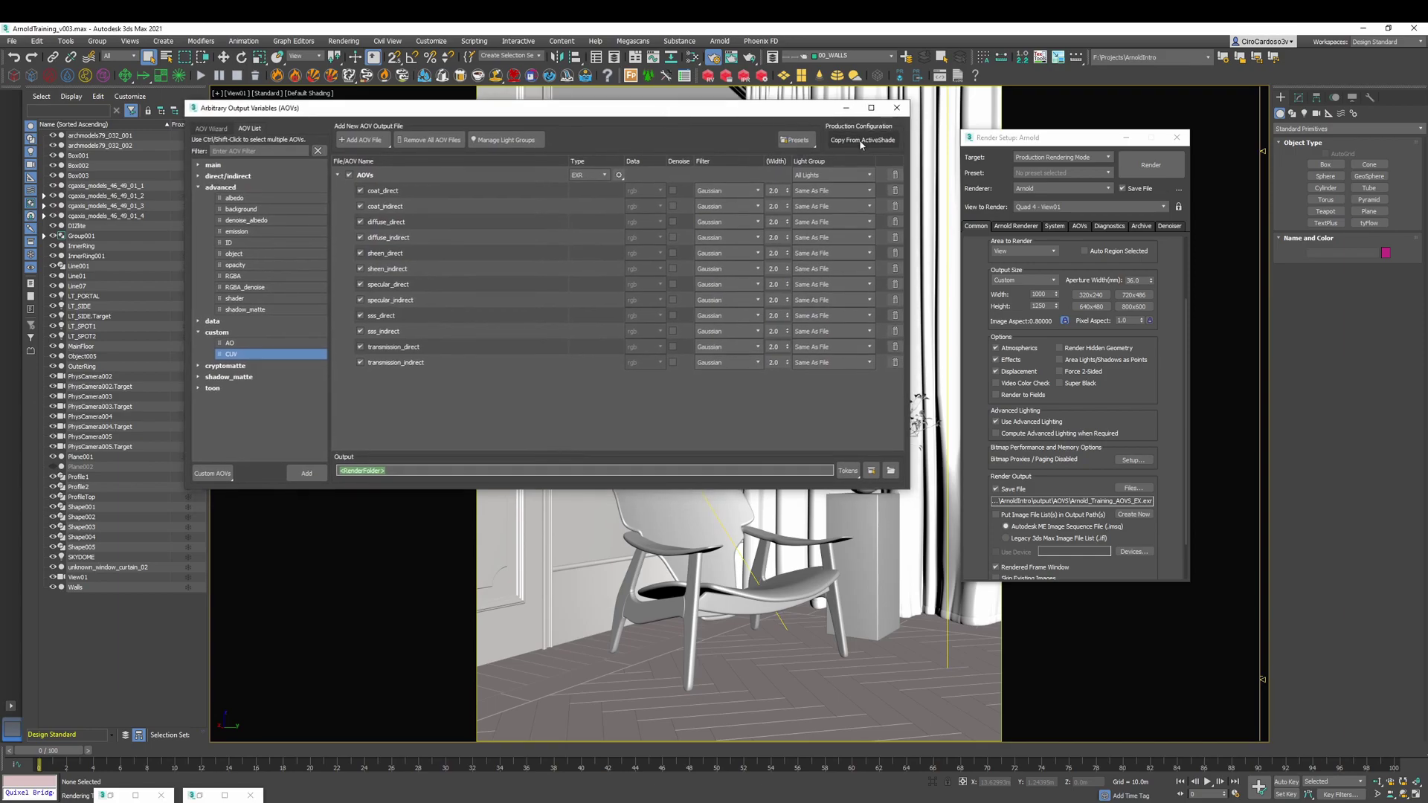
left_click(895, 176)
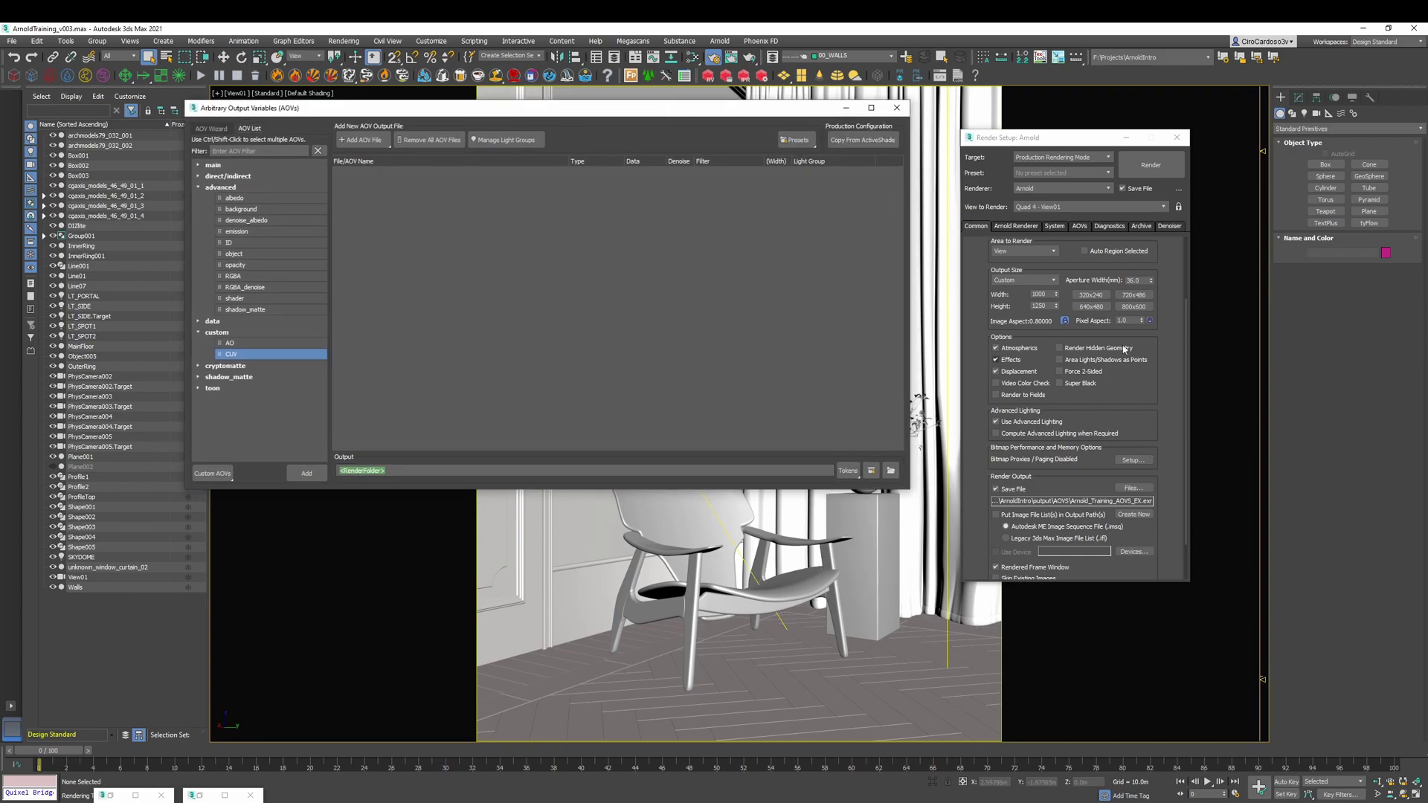
Open the AOV Light Group Manager and delete the SKY, SPOT and SIDE light groups
left_click(1080, 227)
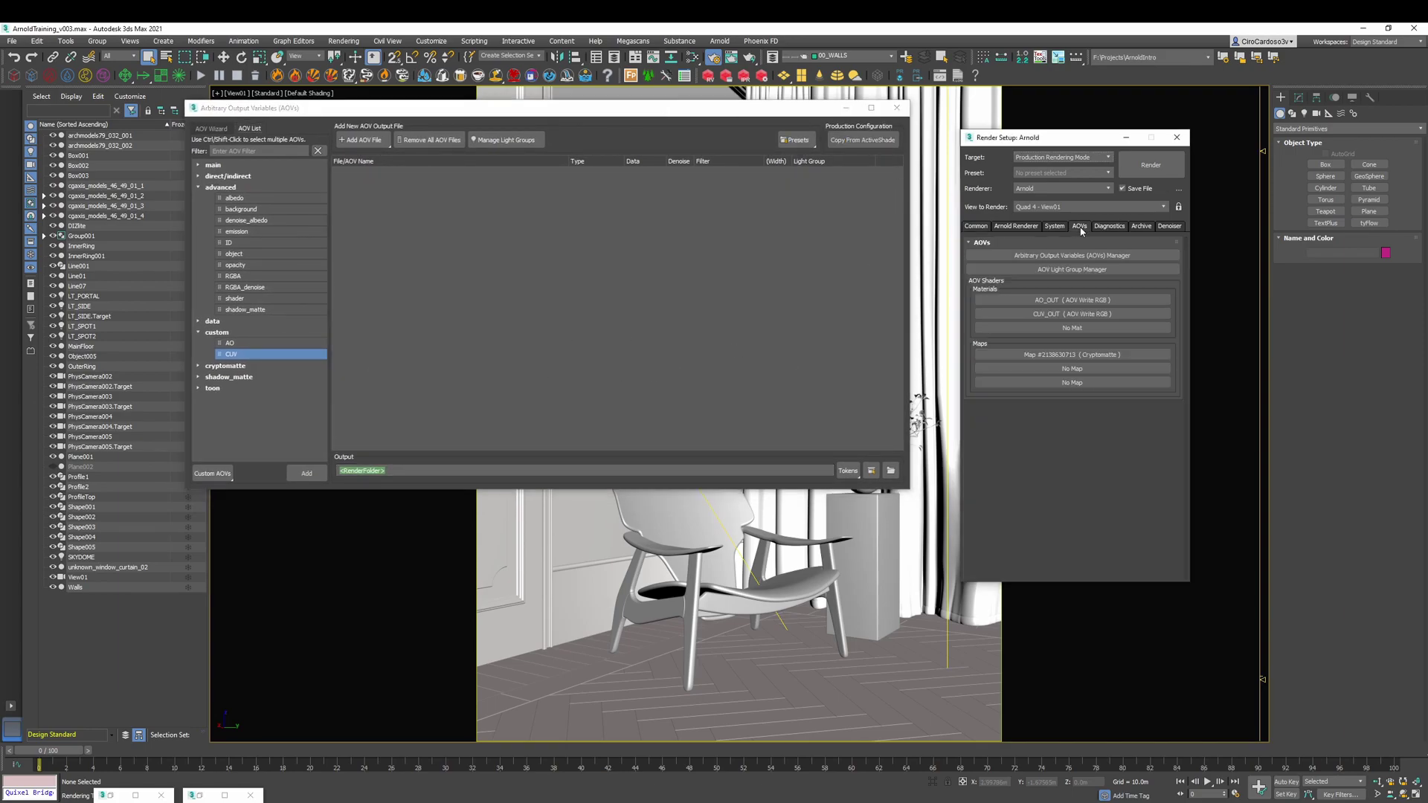
left_click(1062, 270)
left_click_drag(711, 280, 484, 407)
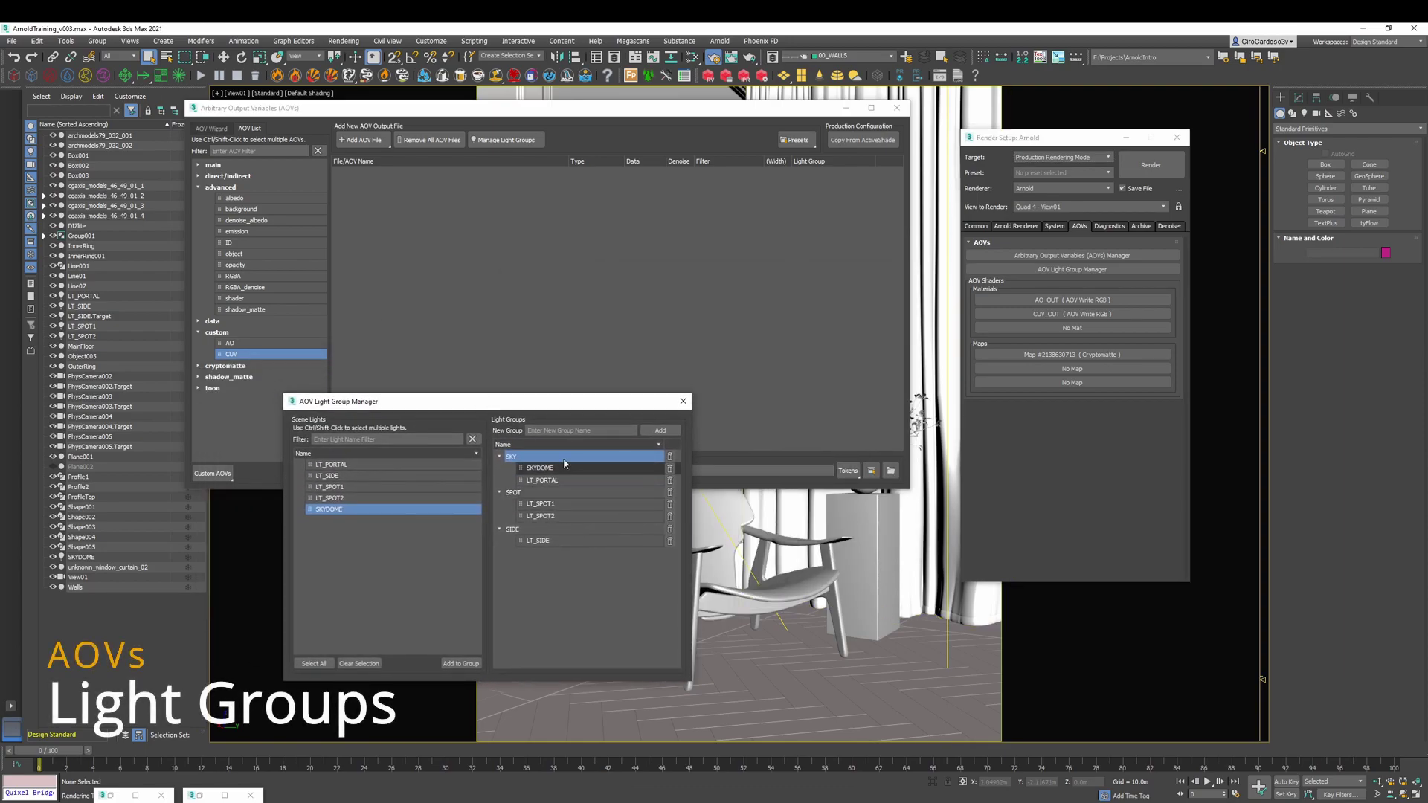
left_click(670, 456)
left_click(670, 456)
left_click(670, 456)
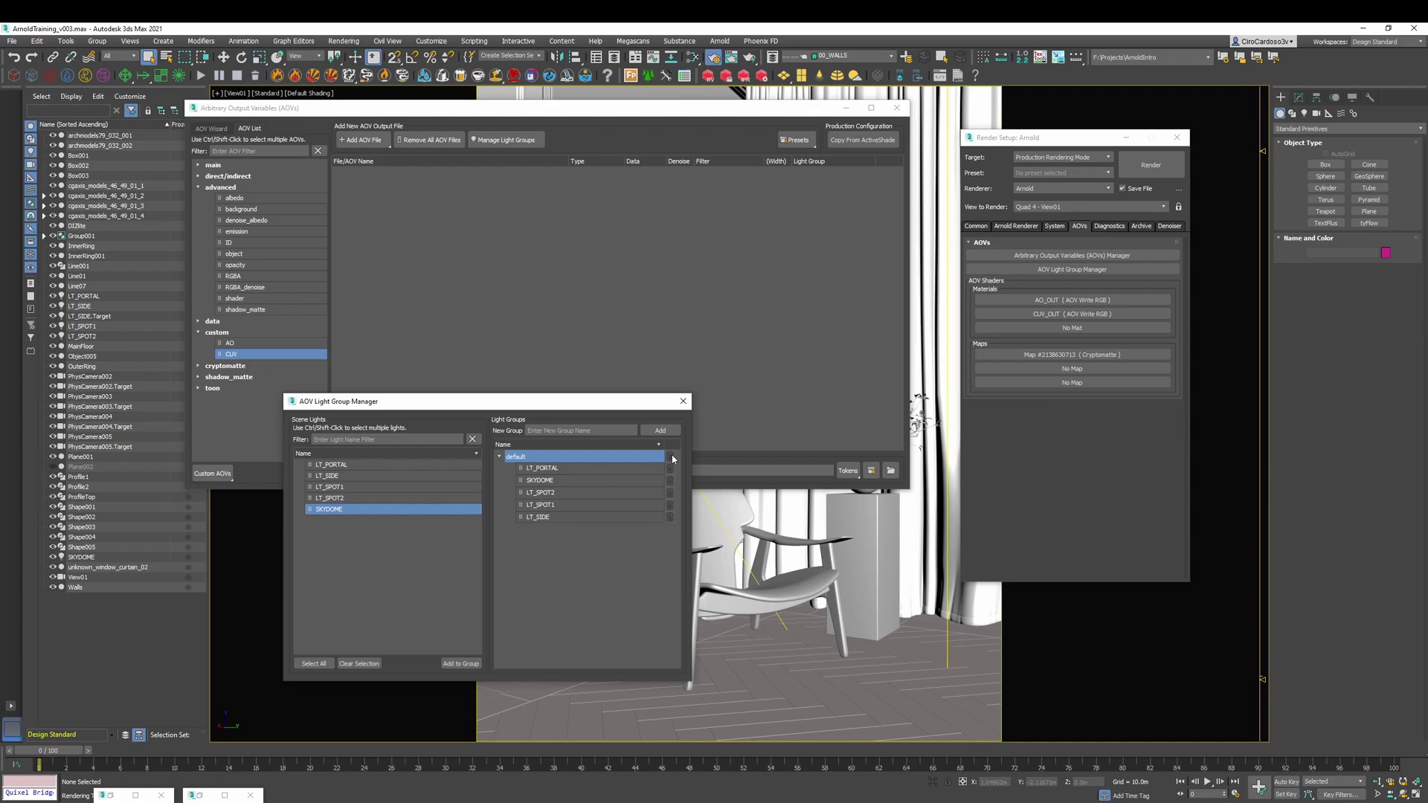
Create three new light groups named SKY, SPOT and SIDE
left_click_drag(577, 404, 565, 450)
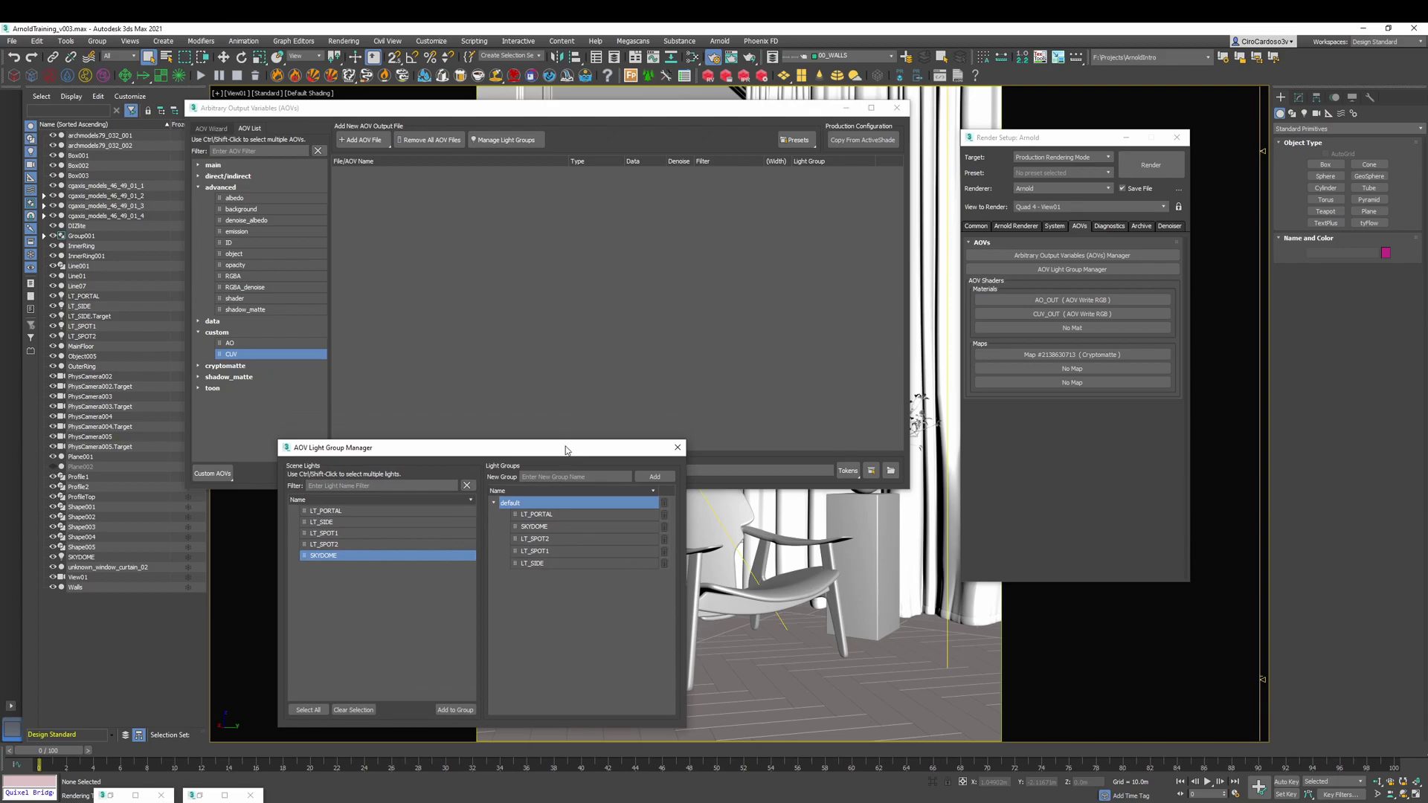
left_click(557, 480)
type("SKY")
key("Return")
type("SPOR")
key("Return")
type("SIDE")
key("Return")
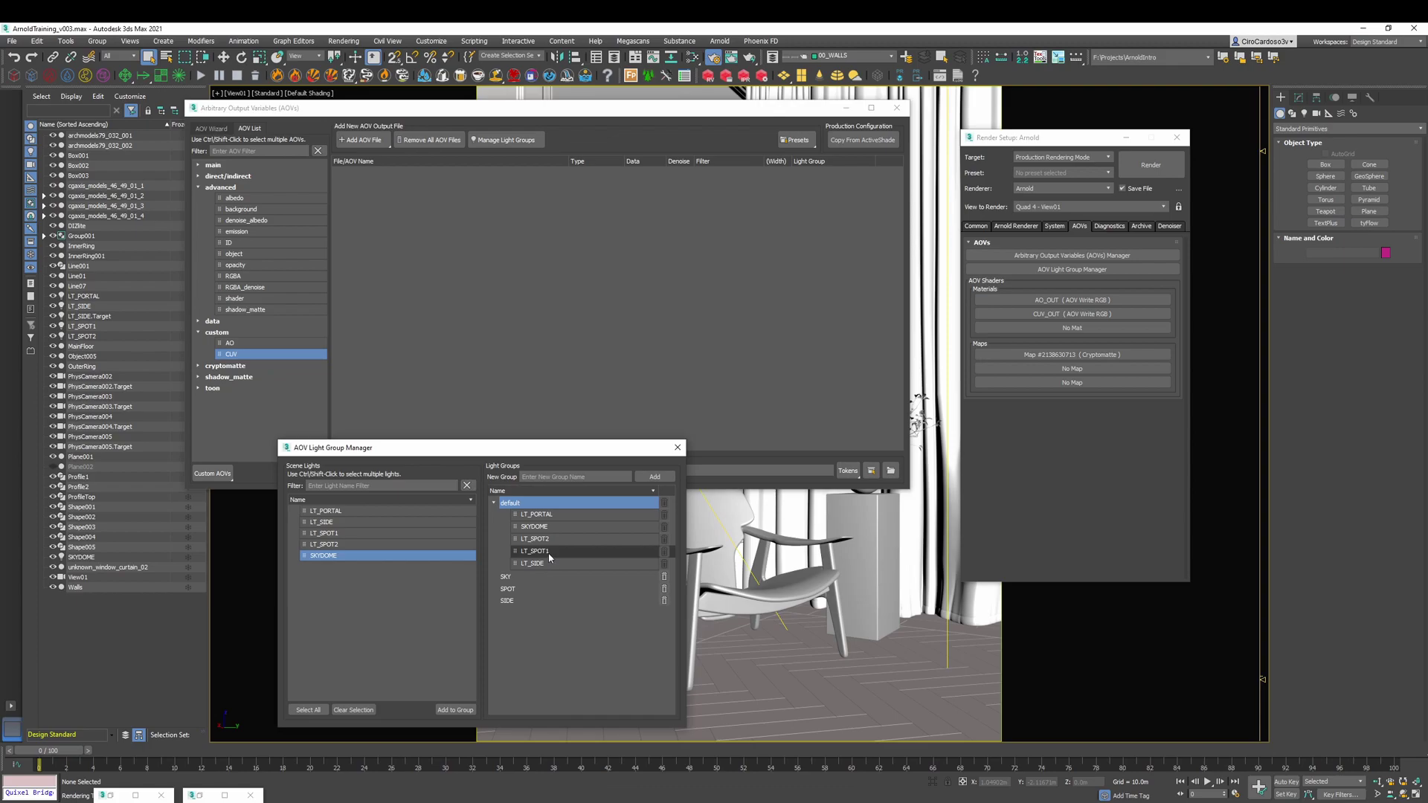
Assign SKYDOME and LT_PORTAL to SKY, LT_SPOT1 and LT_SPOT2 to SPOT, and LT_SIDE to SIDE, and close the light group manager
left_click_drag(539, 528, 554, 567)
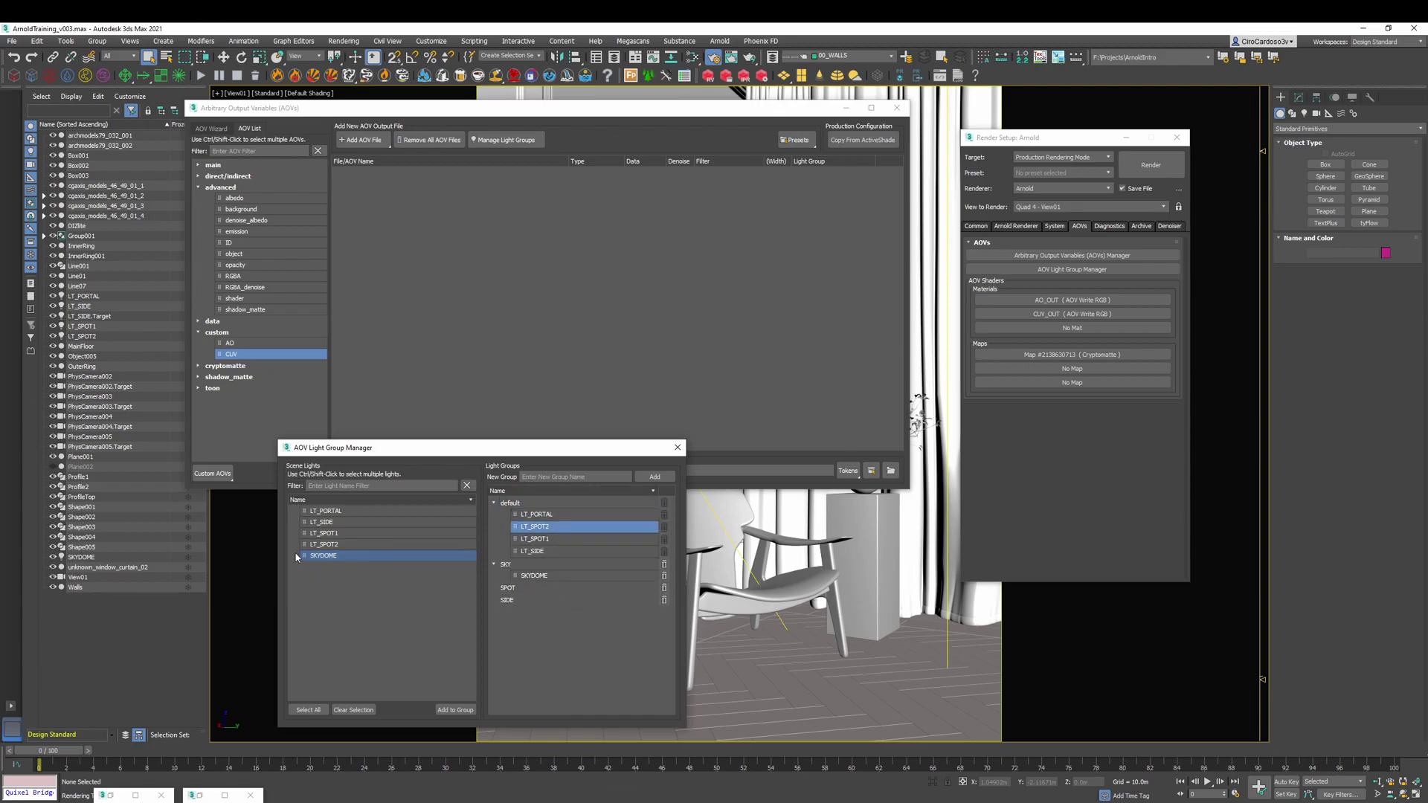
left_click_drag(327, 536, 537, 591)
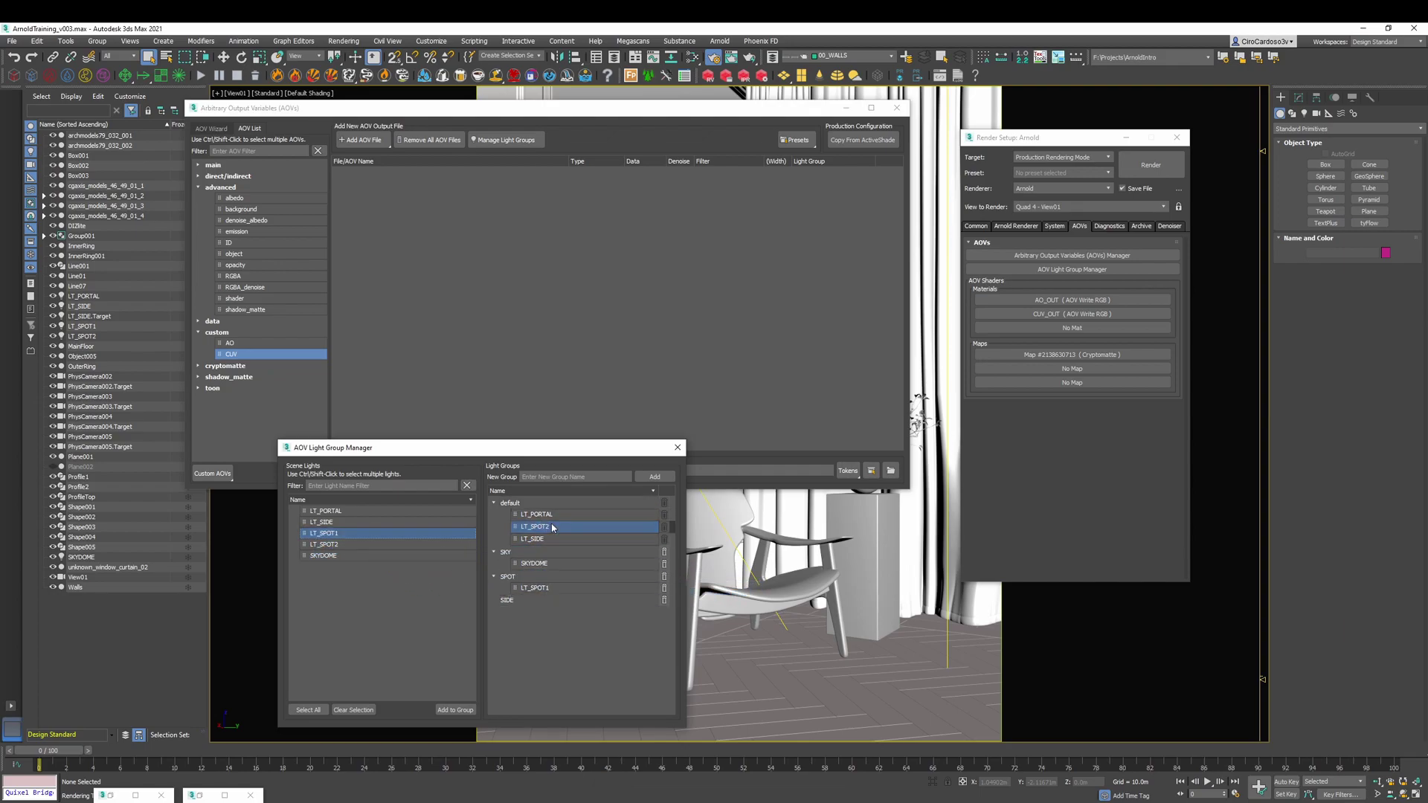
left_click_drag(331, 544, 554, 584)
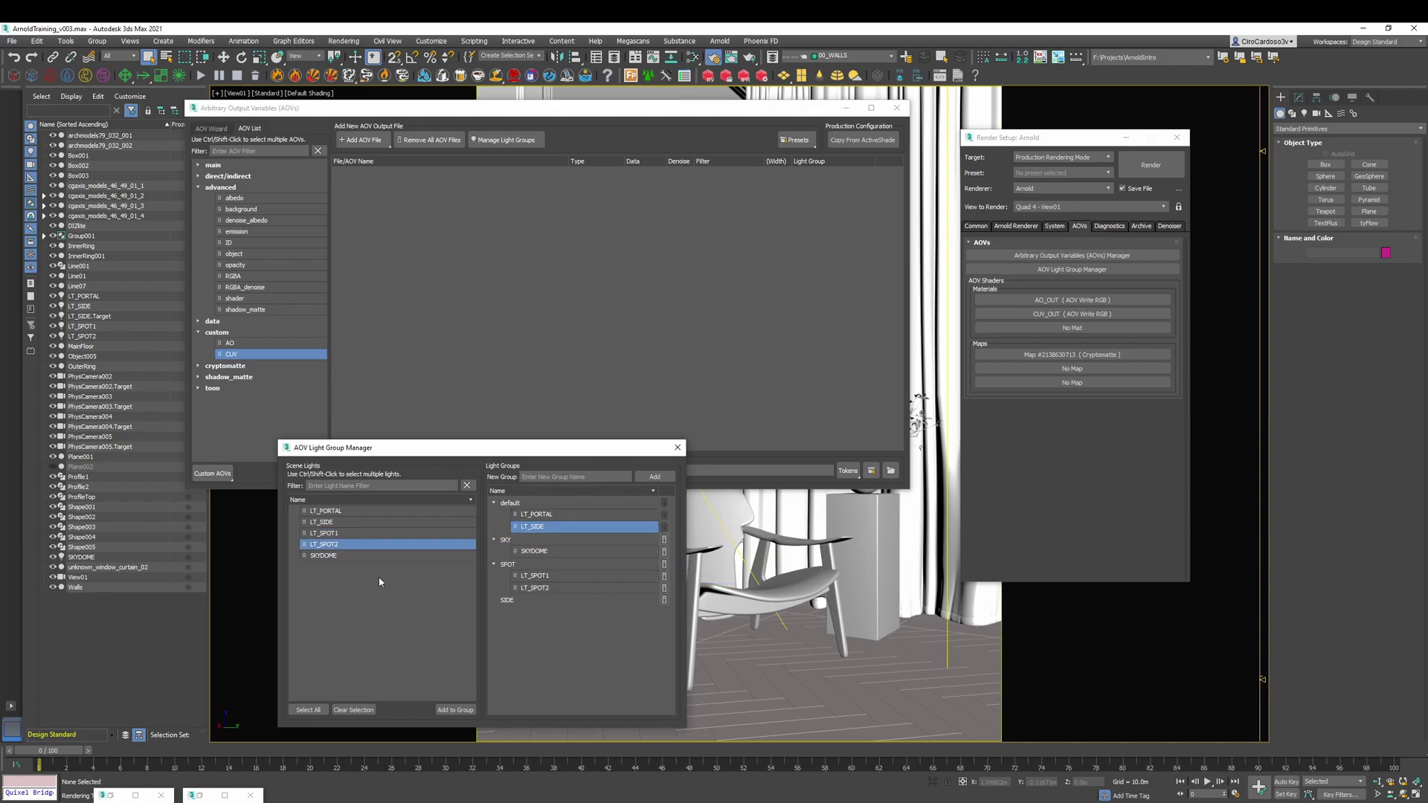
left_click_drag(545, 528, 552, 599)
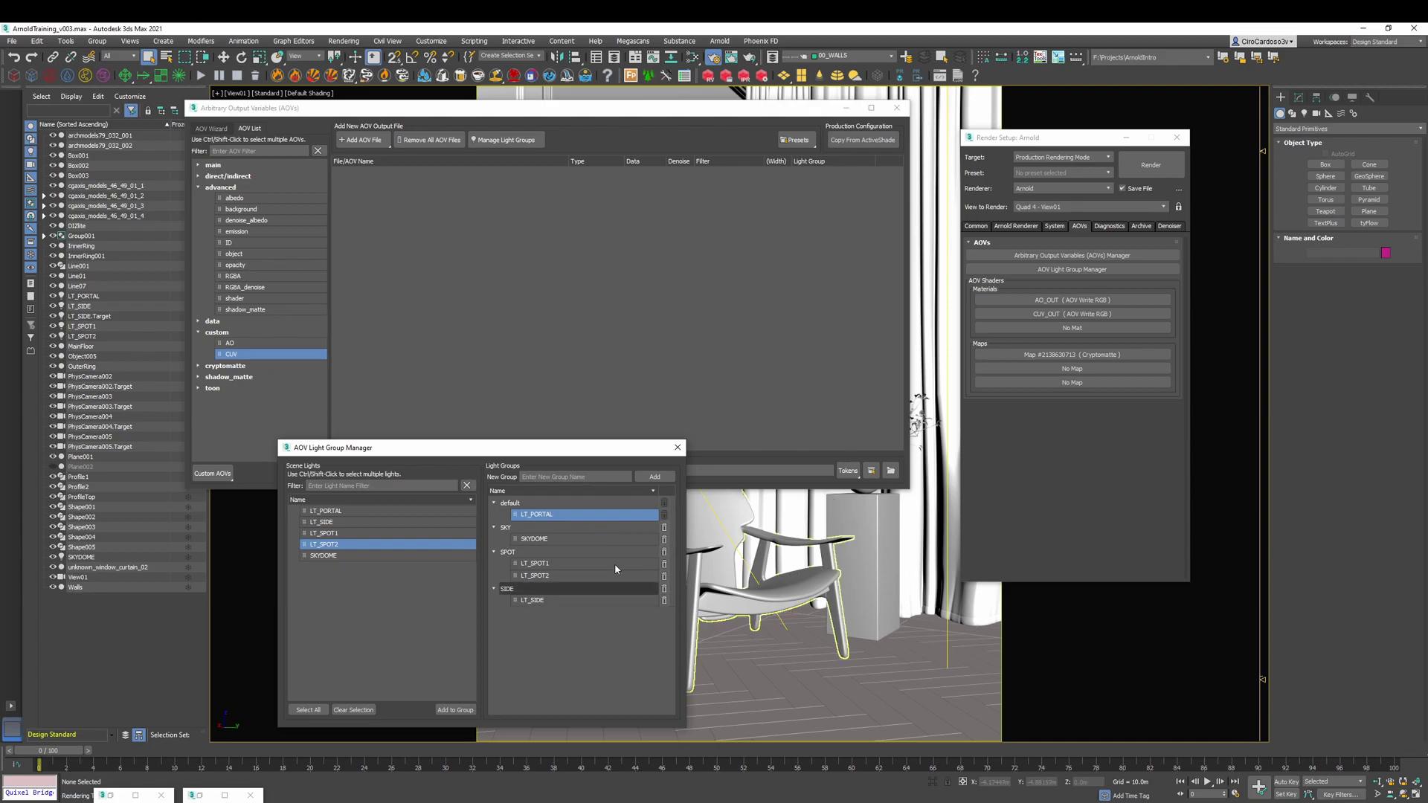
left_click_drag(554, 524, 578, 529)
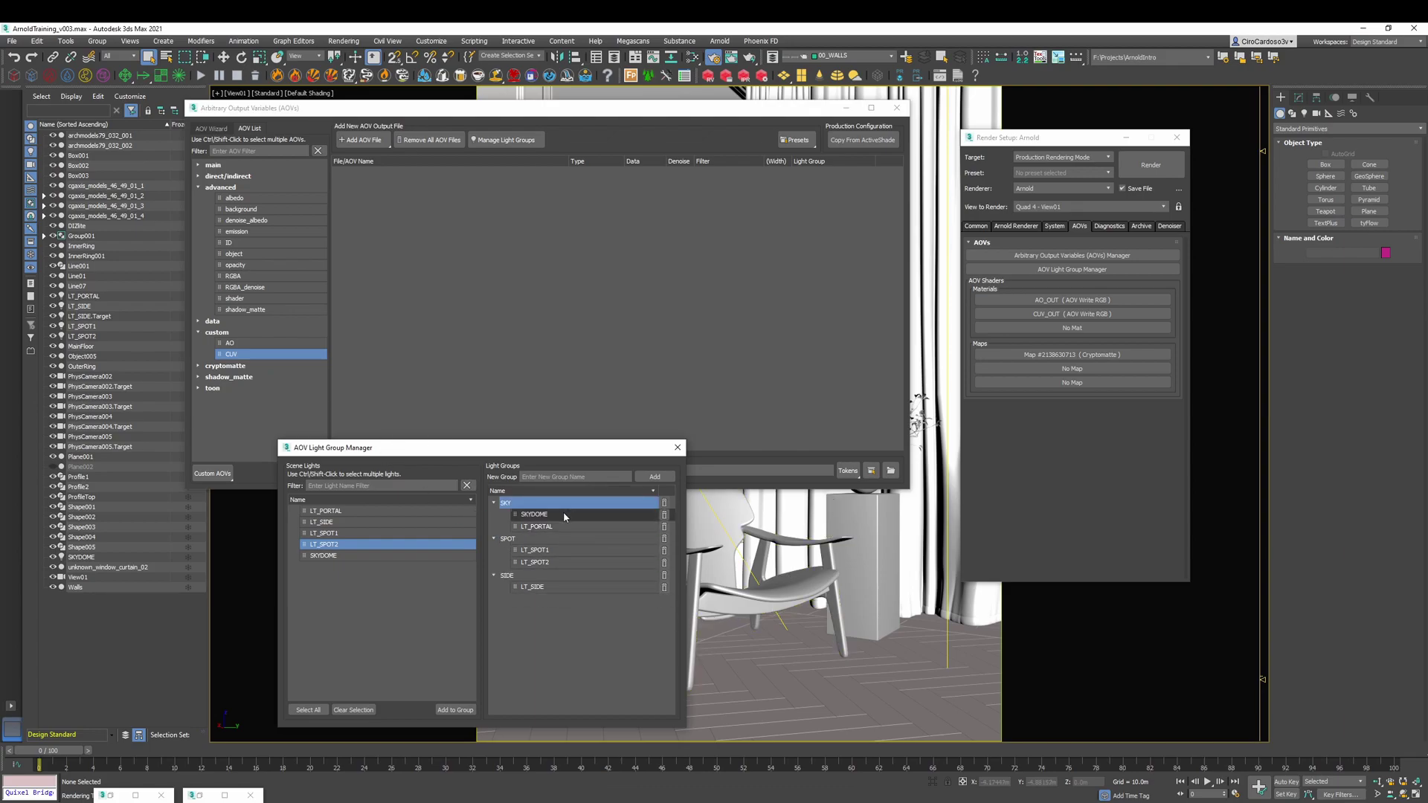
left_click(676, 447)
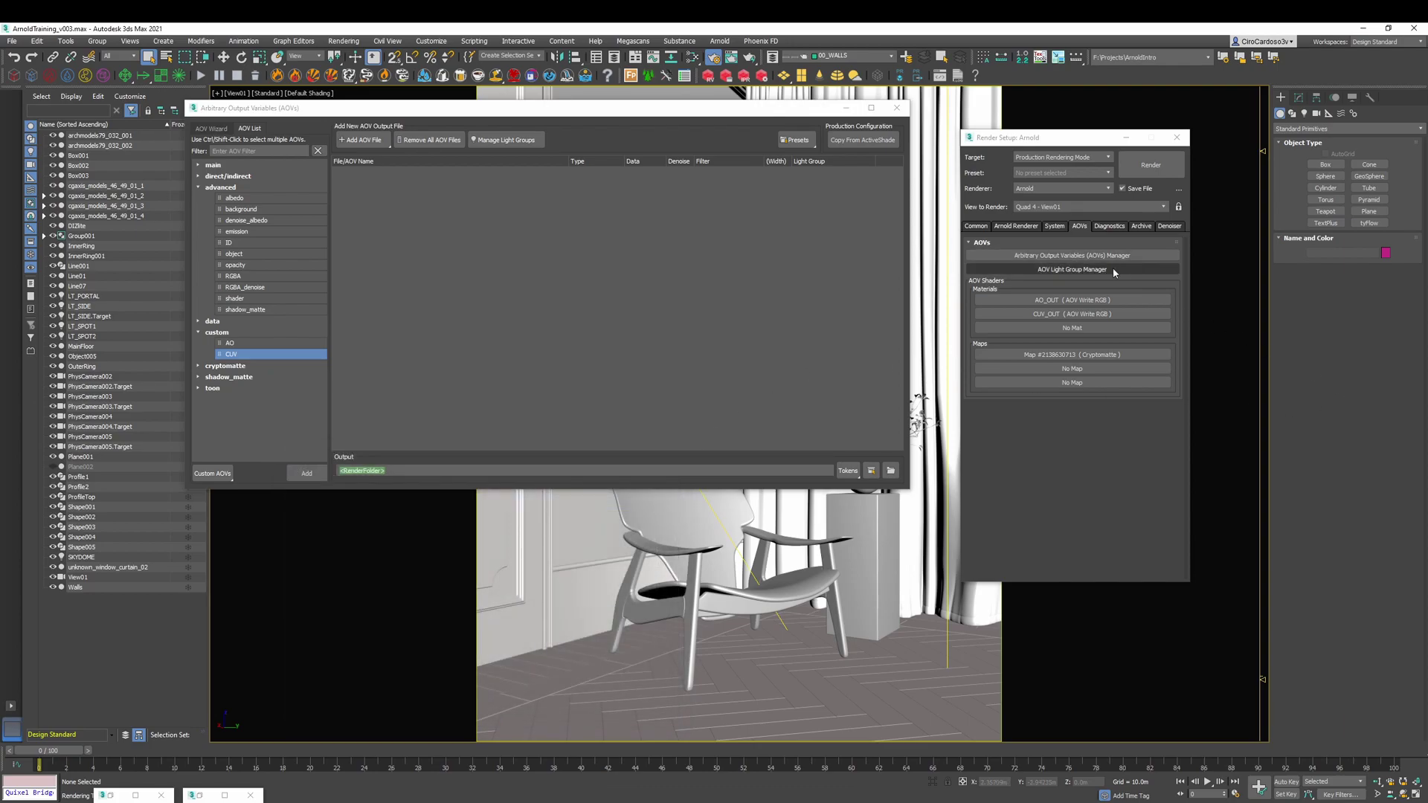
Generate an EXR AOV file with the EXR Wizard, using all-in-one RGBA, combined lighting and the SKY, SPOT and SIDE light groups
left_click(362, 140)
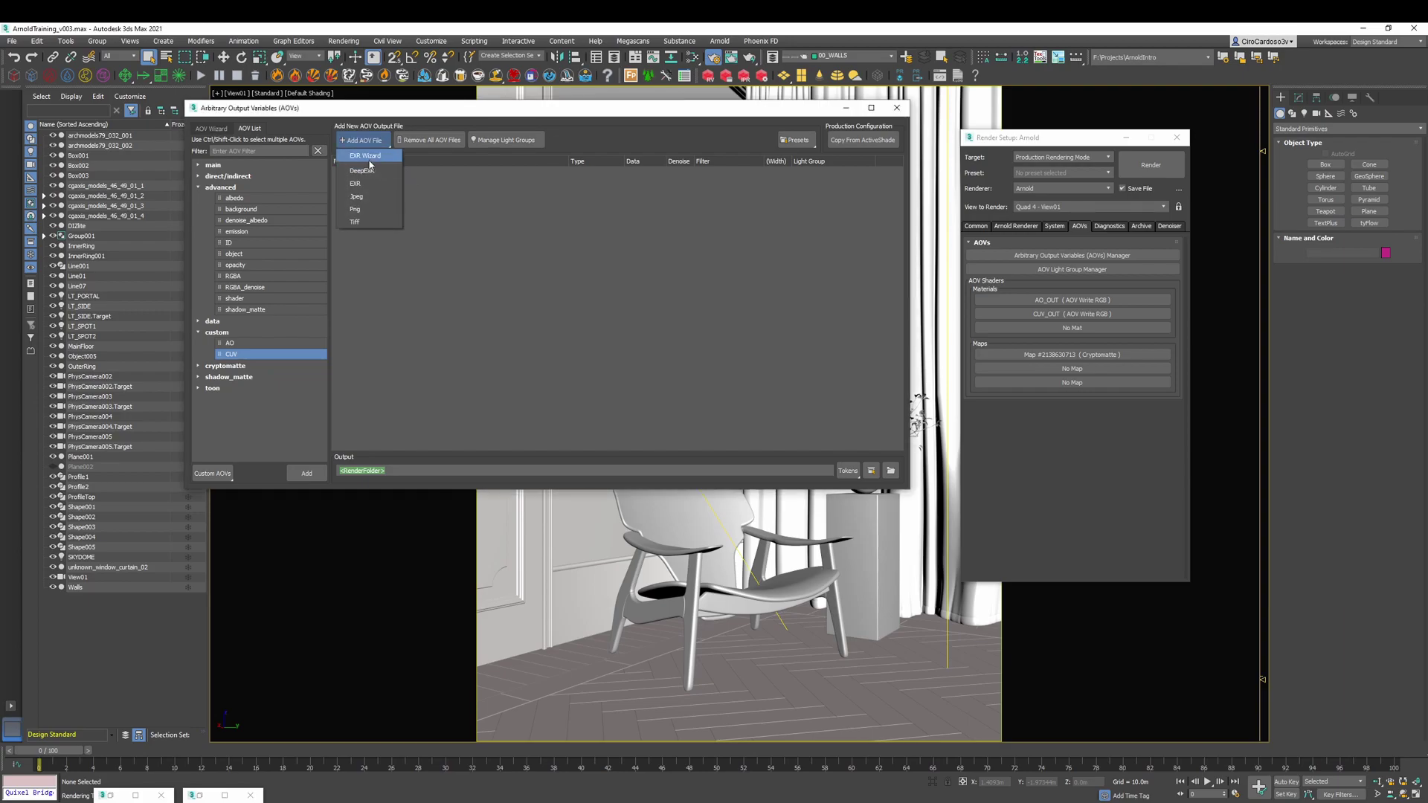
left_click(368, 156)
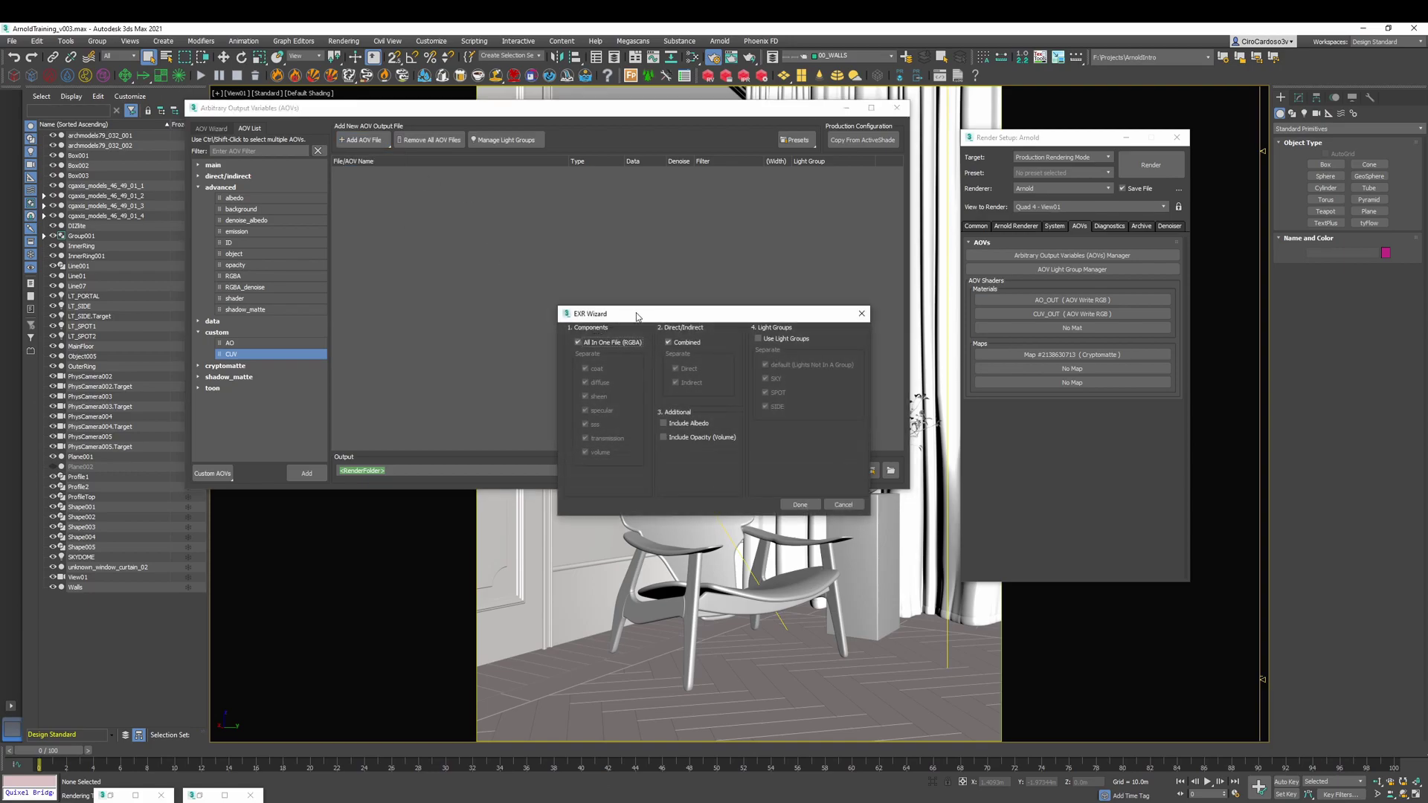
left_click_drag(492, 246, 490, 234)
left_click(455, 255)
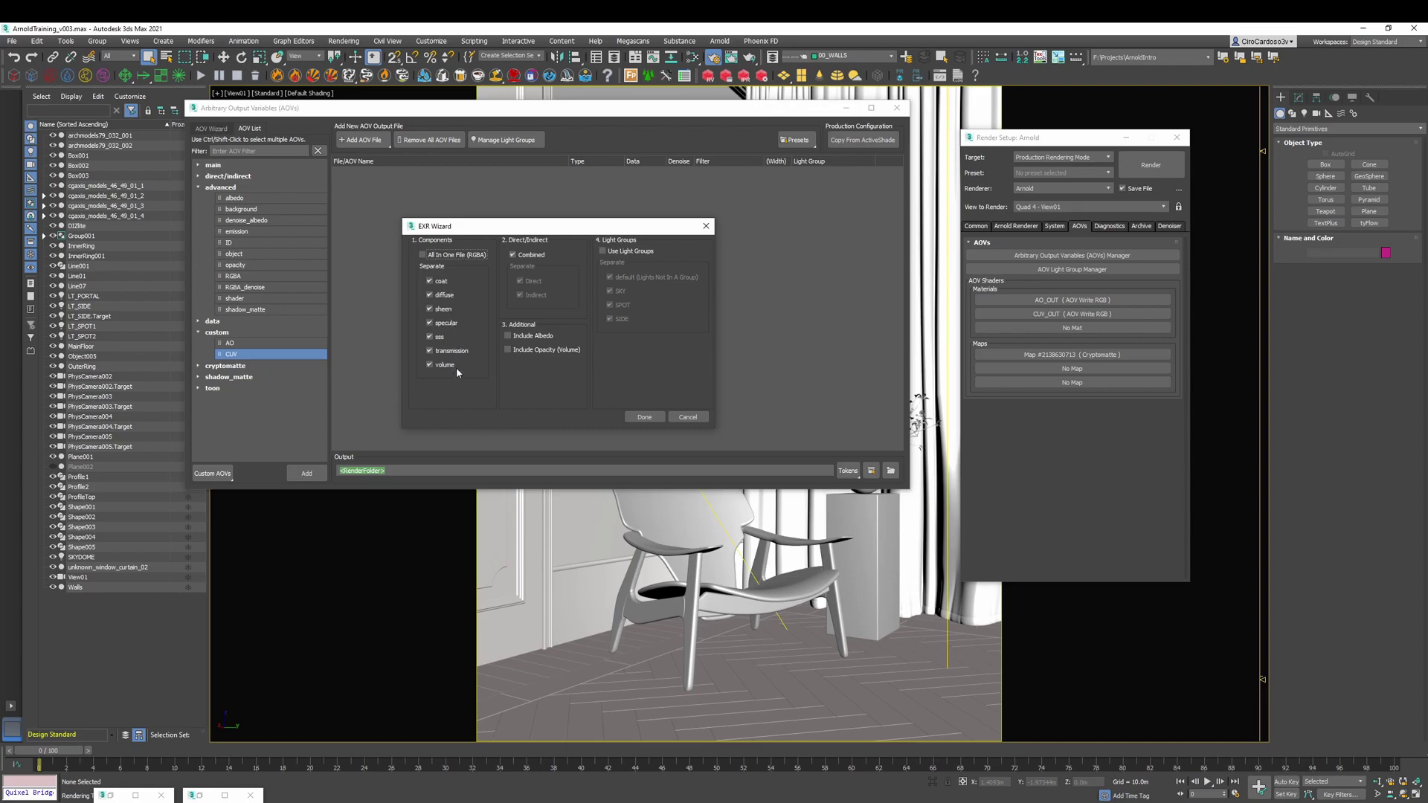
left_click(525, 256)
left_click(608, 253)
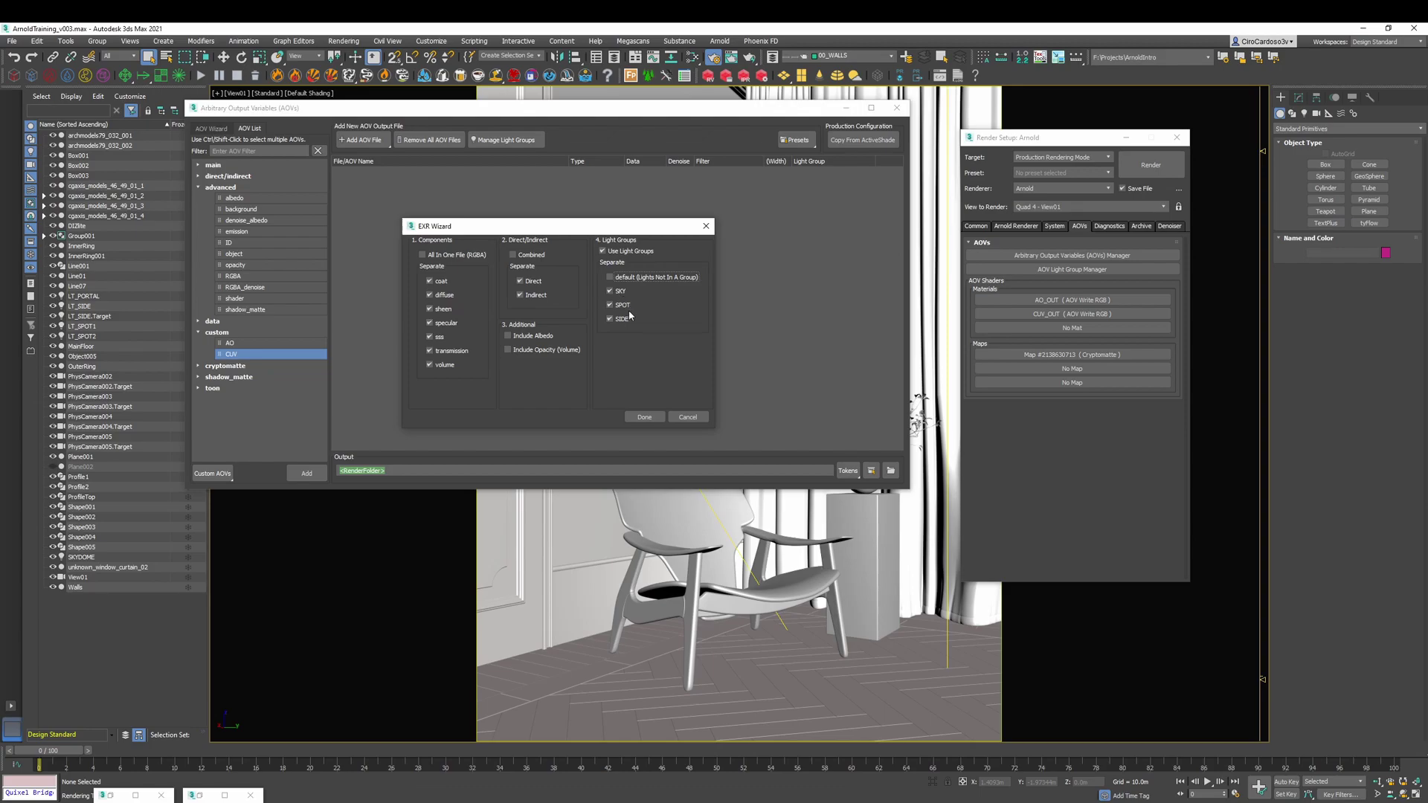
left_click(423, 255)
left_click(513, 255)
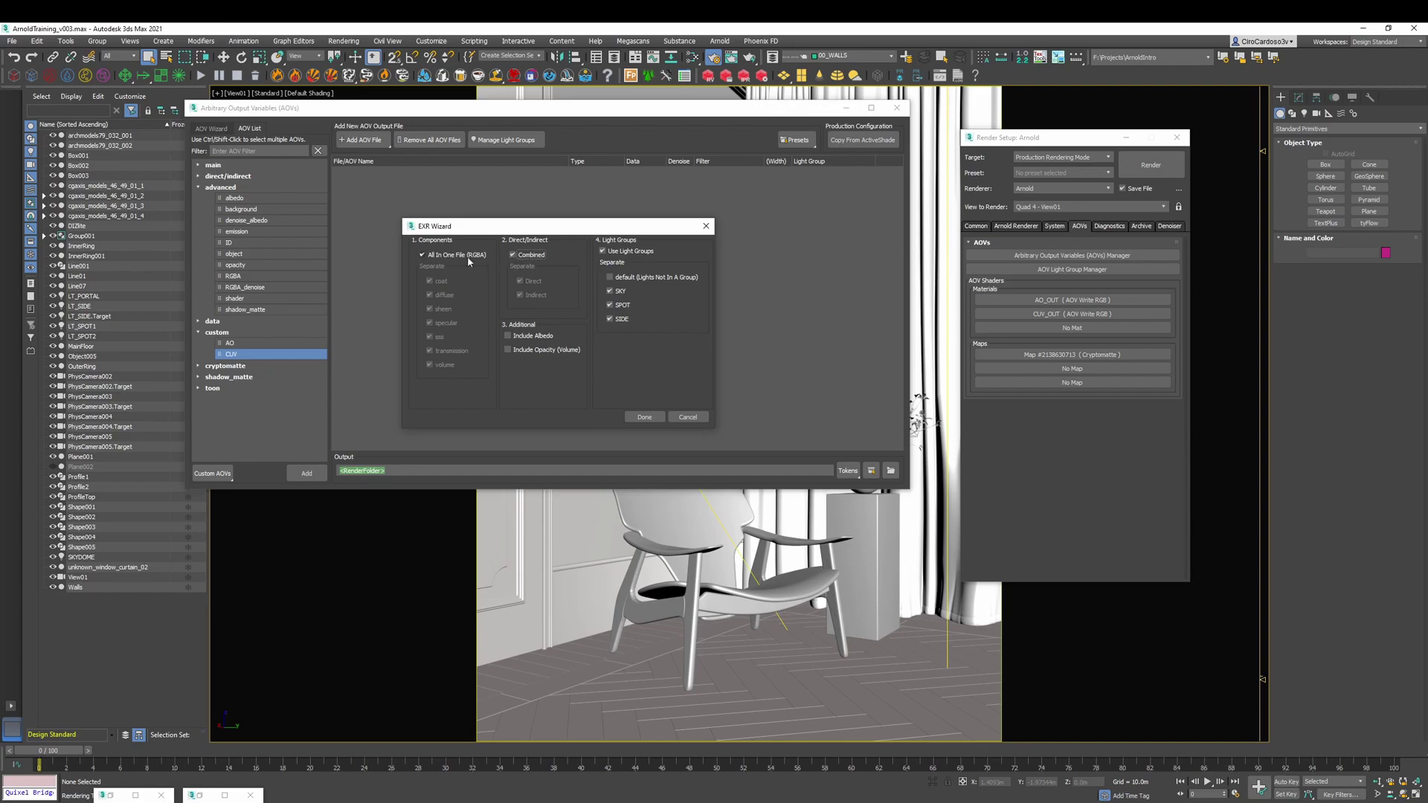
left_click(645, 417)
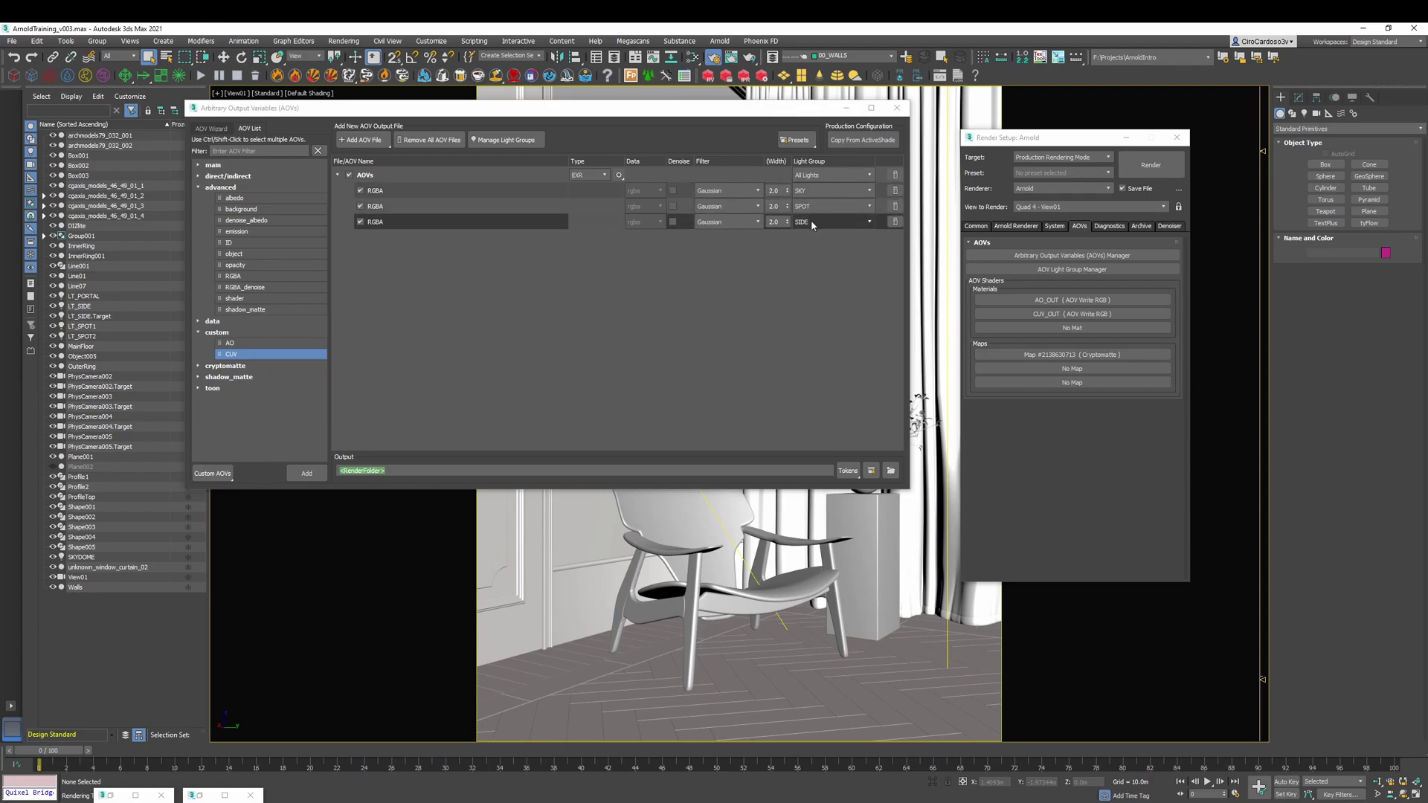
Rename the AOV file containing the light group passes as LIGHTMIX
left_click(398, 179)
left_click(385, 176)
type("LIGH")
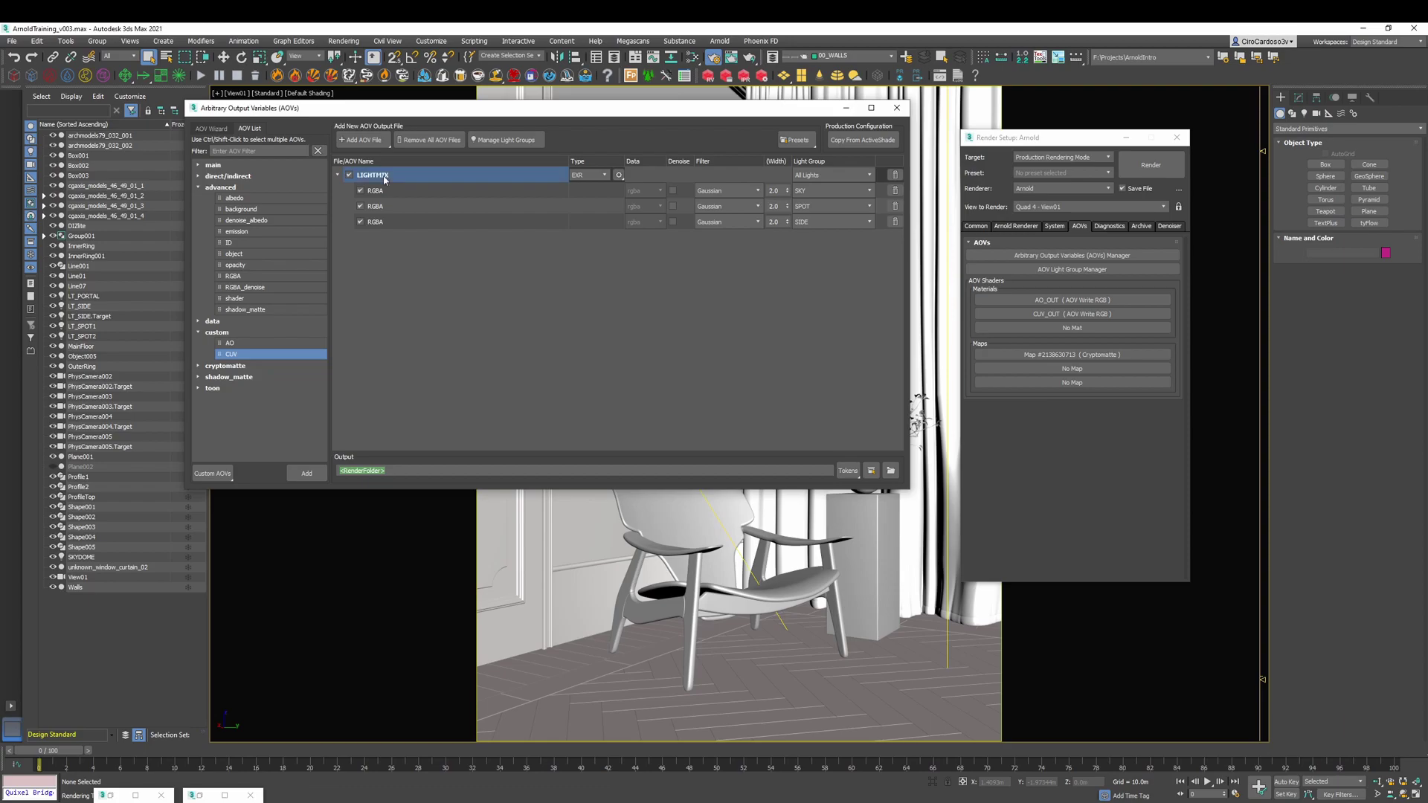
type("TMIX")
key("Return")
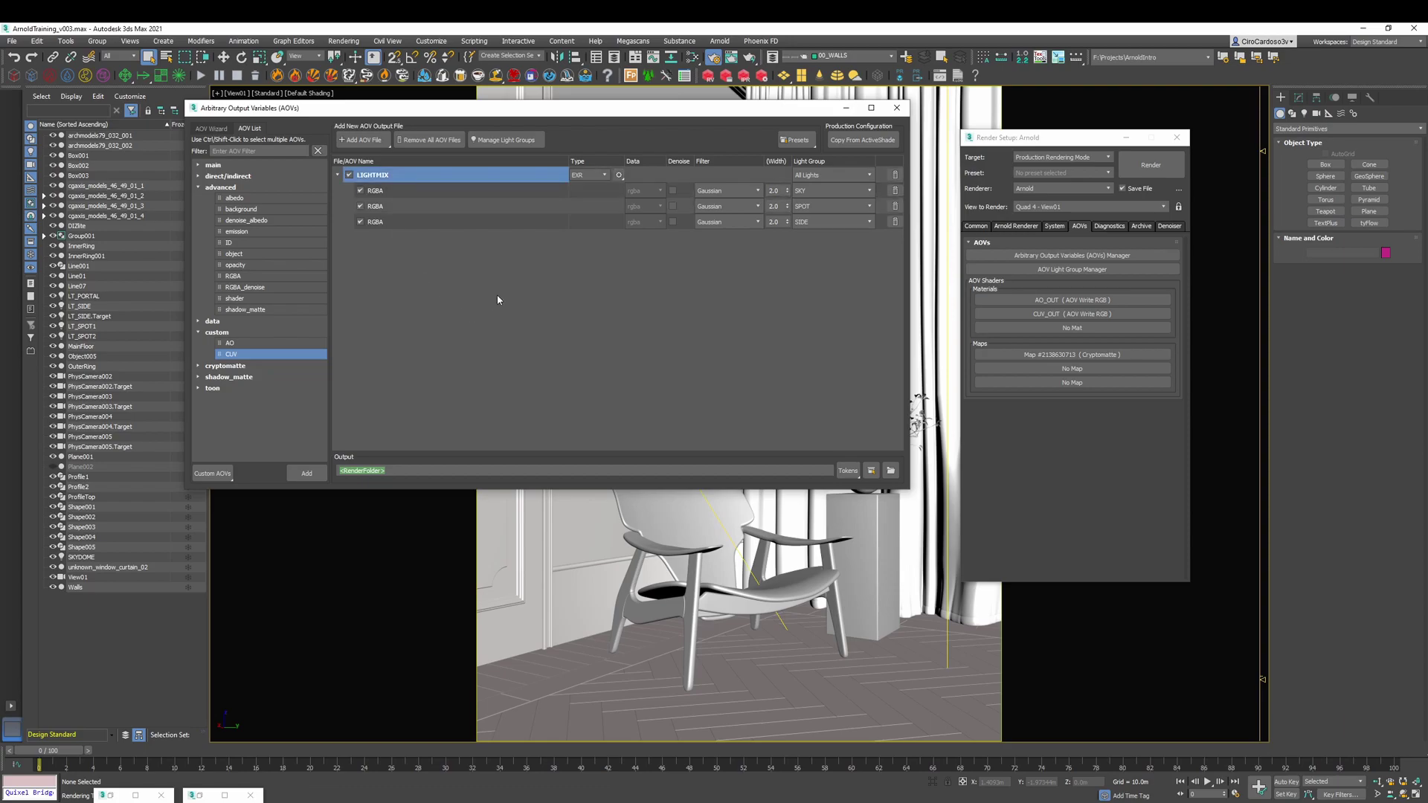
Collapse the LIGHTMIX entry and add a second, empty EXR AOV file
left_click(336, 176)
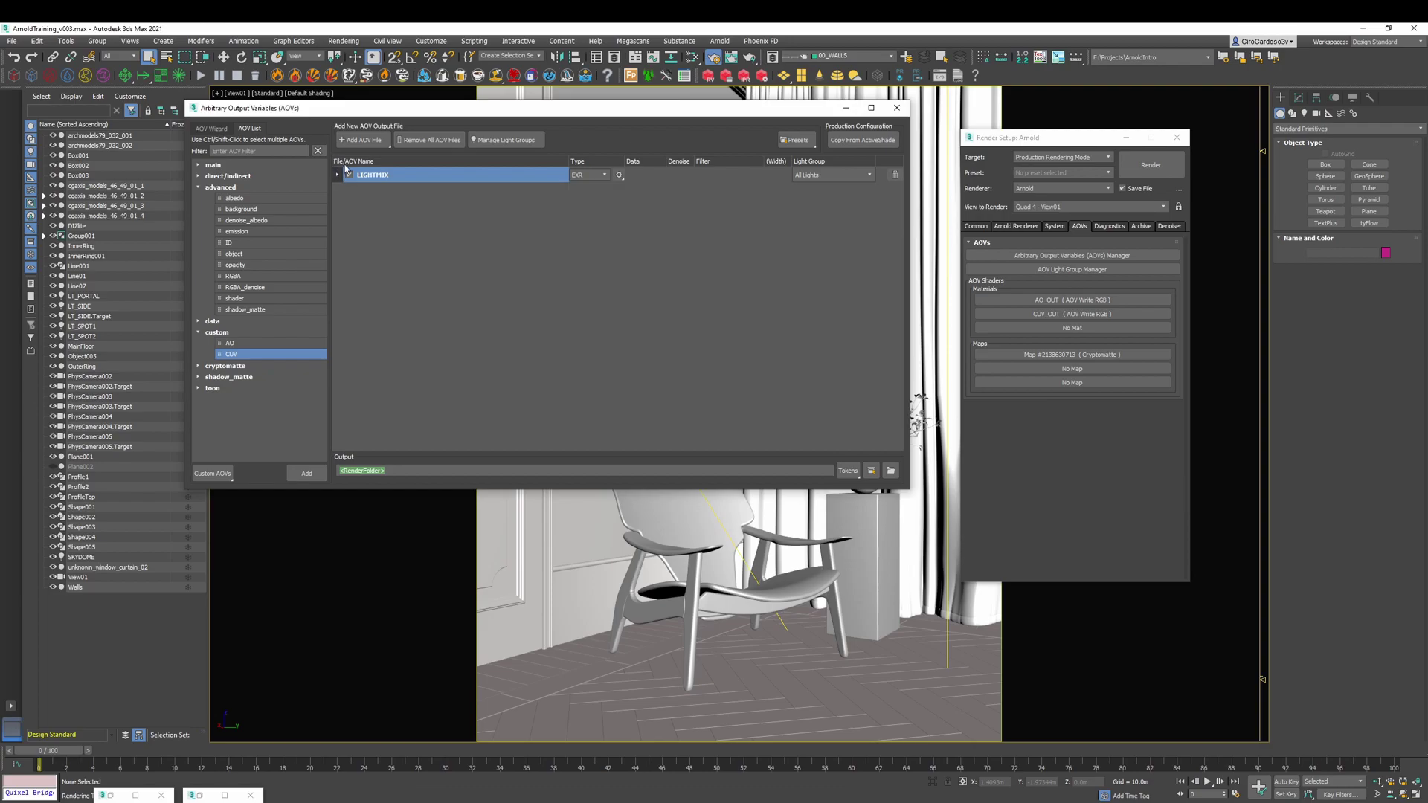
left_click(364, 140)
left_click(369, 183)
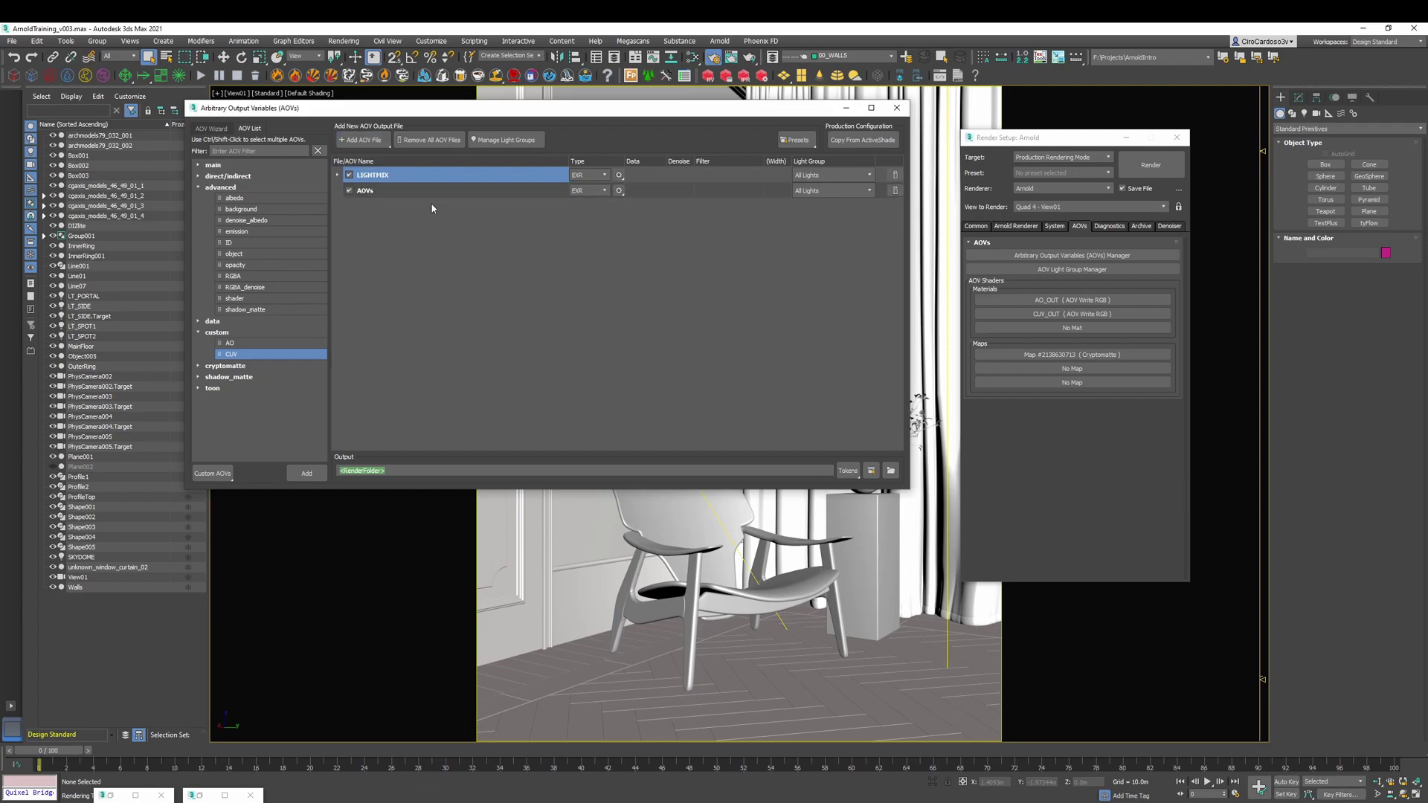
Rename the second AOV file as DATA and keep EXR as its file type
left_click(428, 195)
double_click(428, 195)
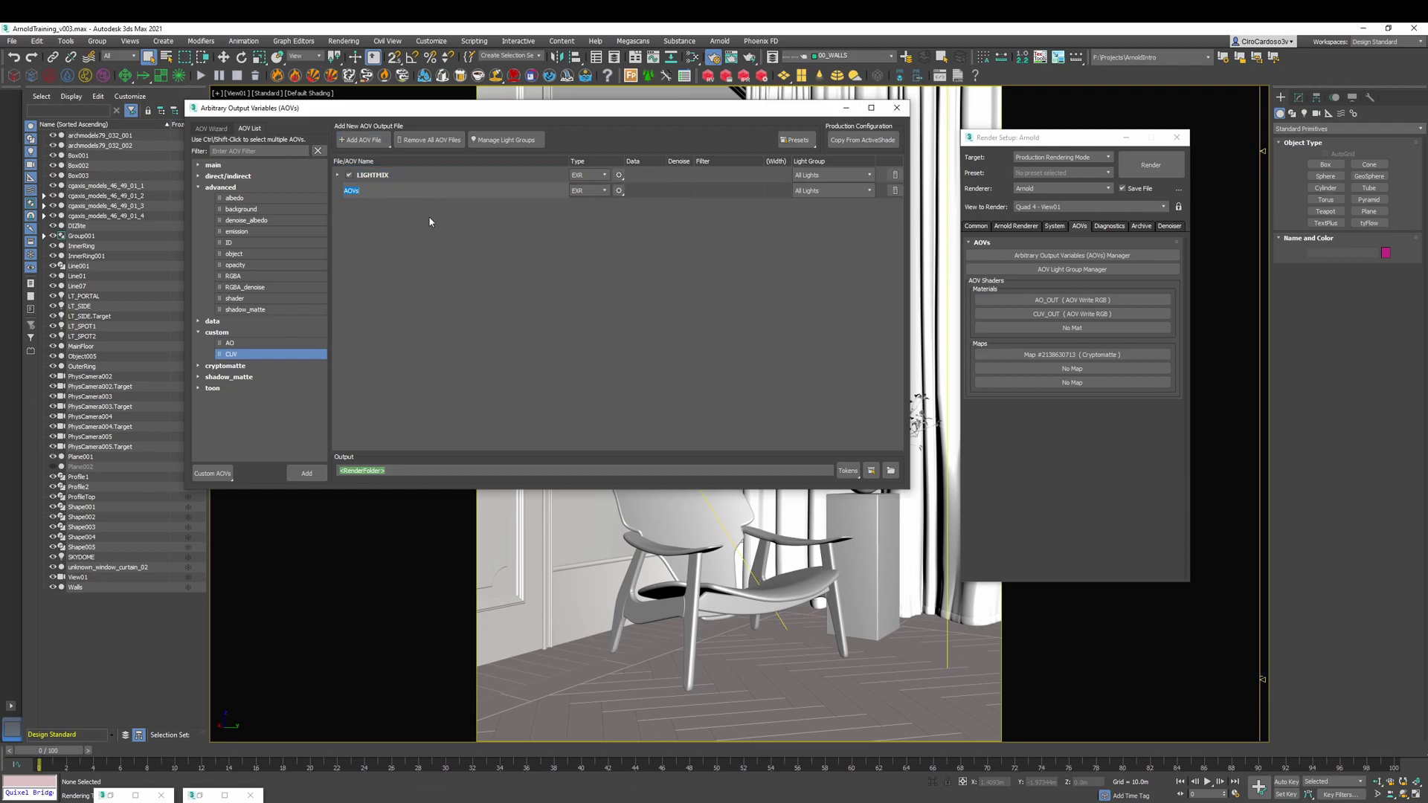
type("DATA")
key("Return")
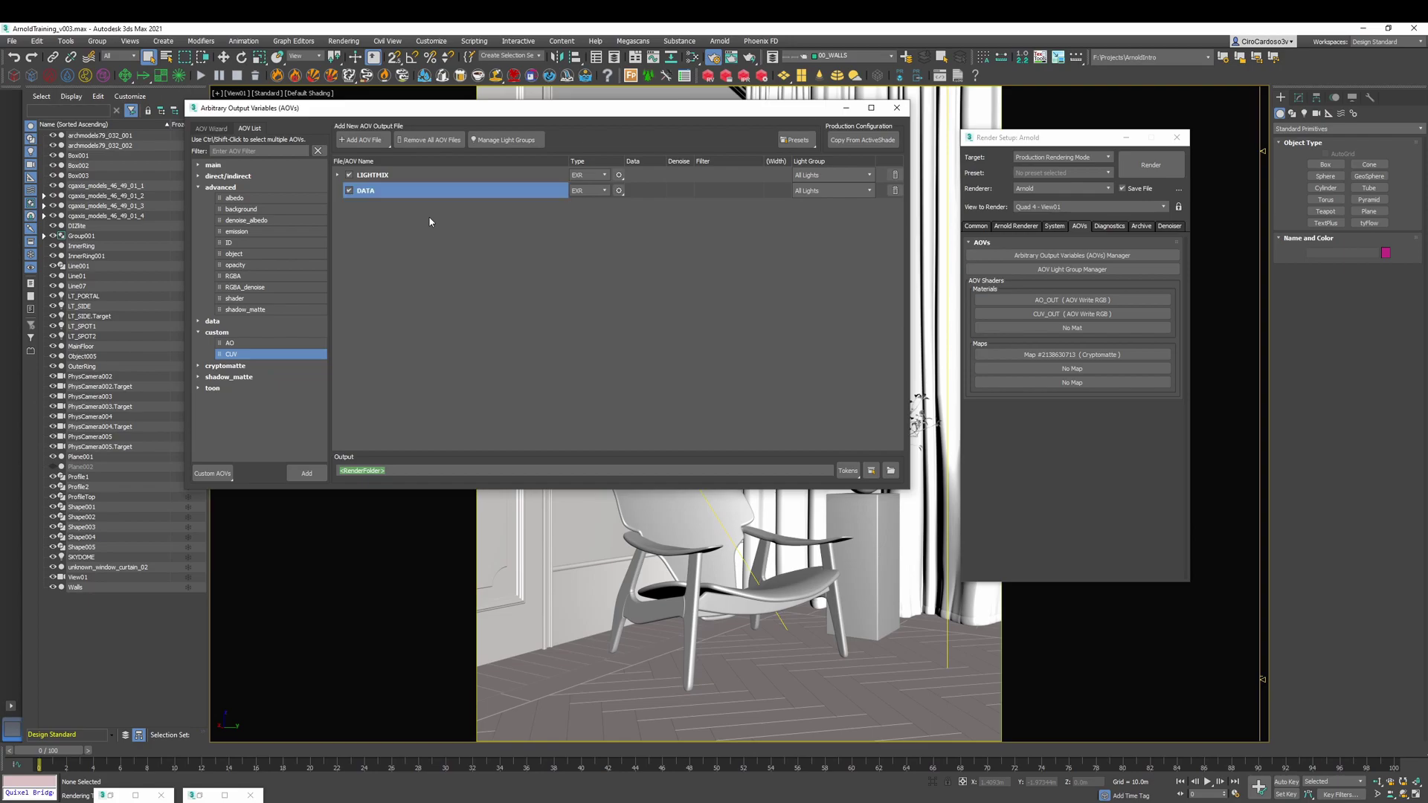
left_click(592, 190)
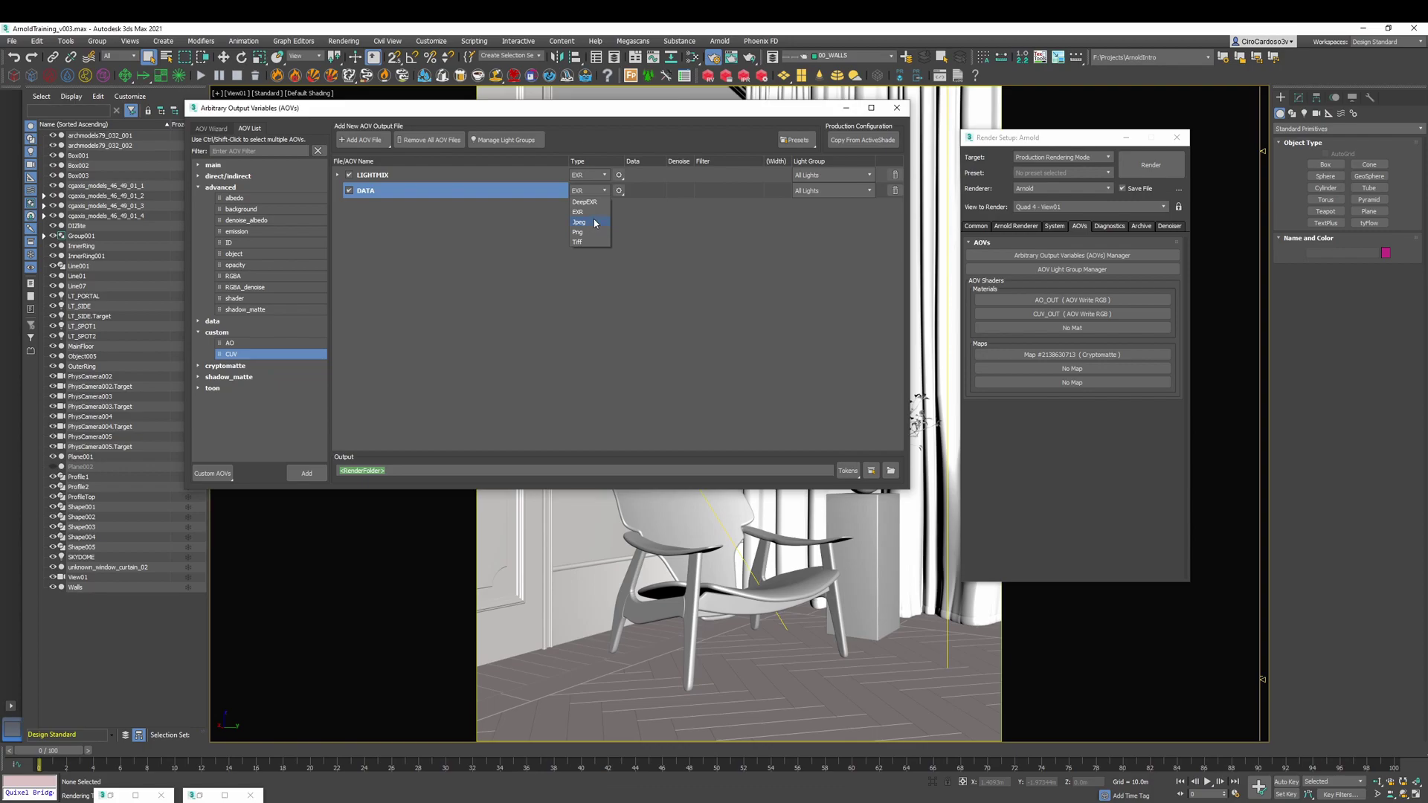
left_click(682, 240)
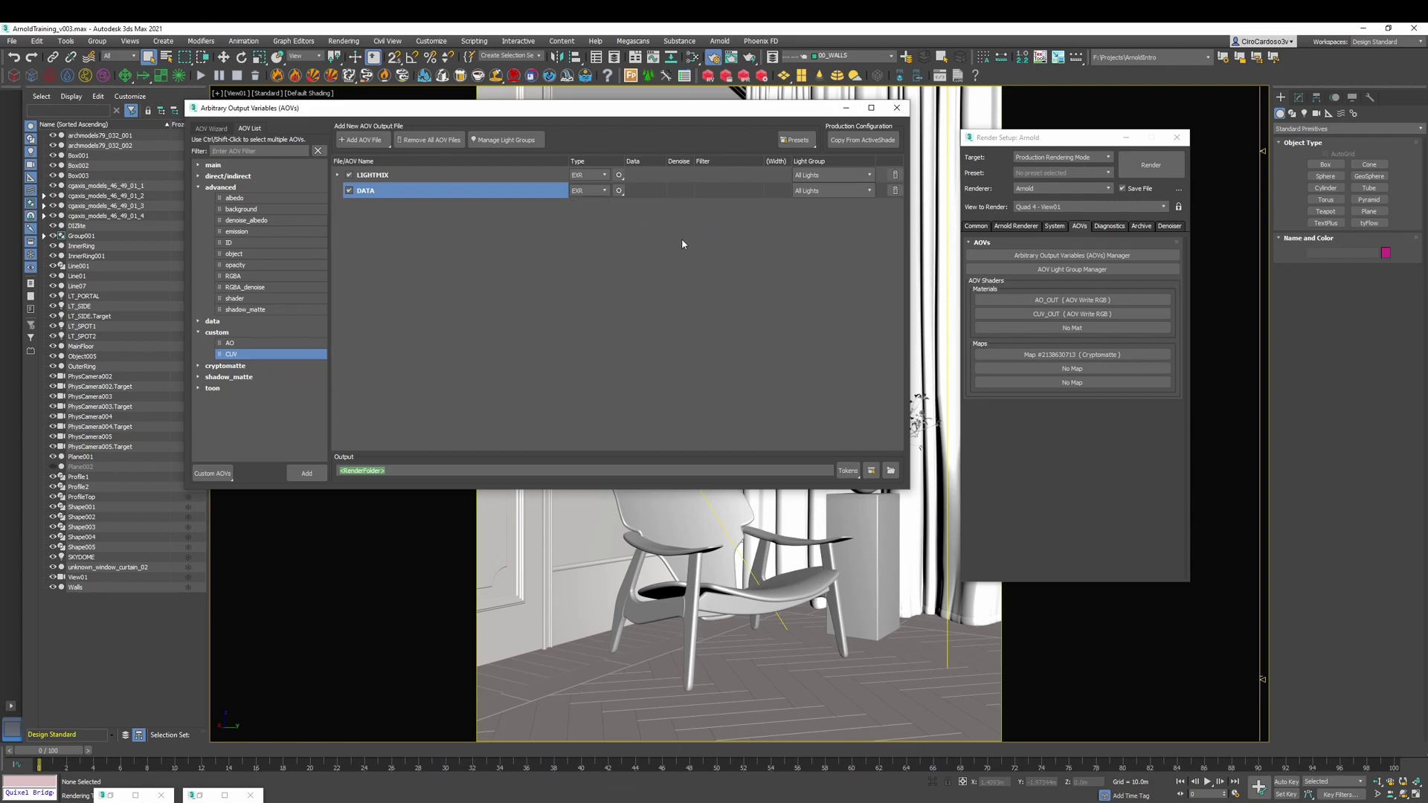
left_click(546, 197)
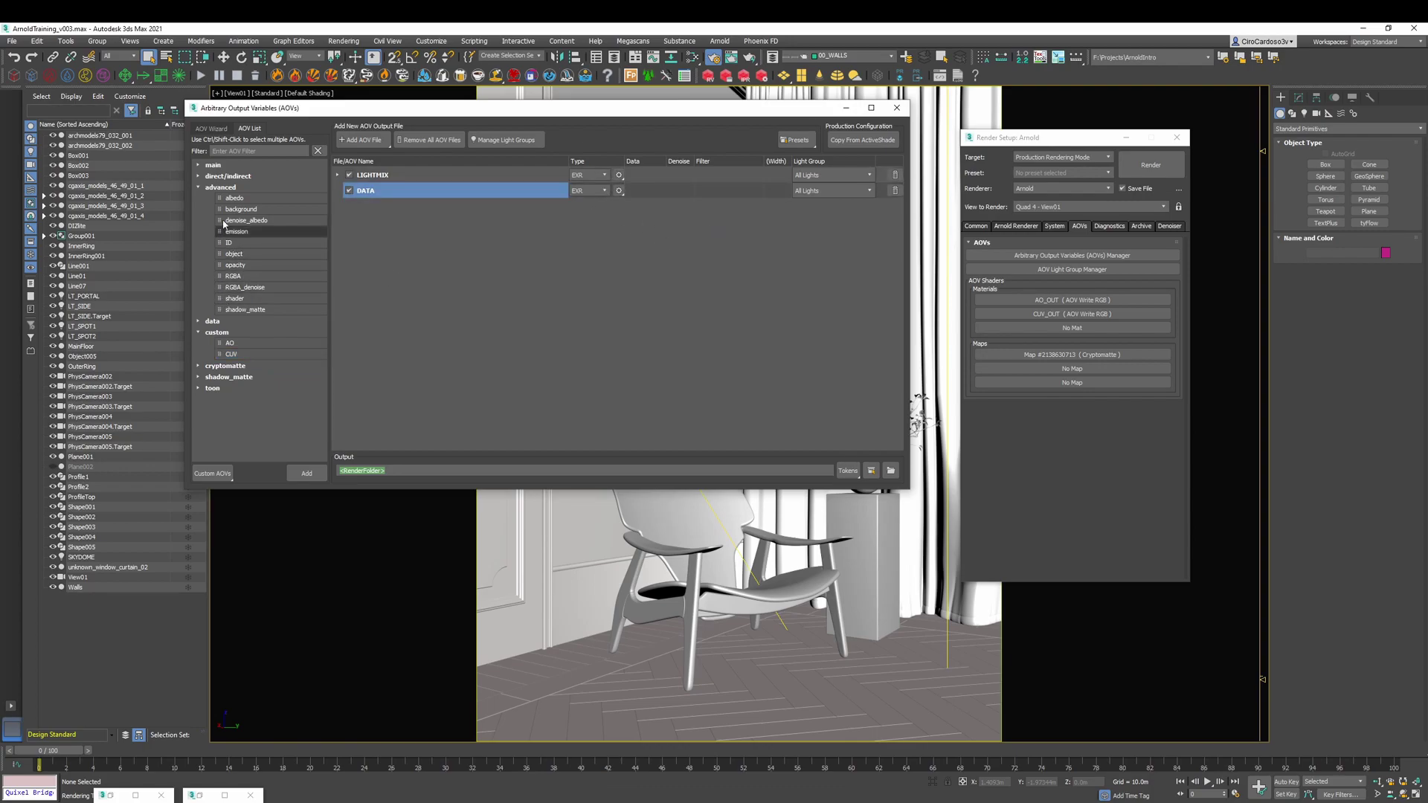
Add the N, P and Z AOVs from the data category to the DATA file and collapse its entry
left_click(212, 129)
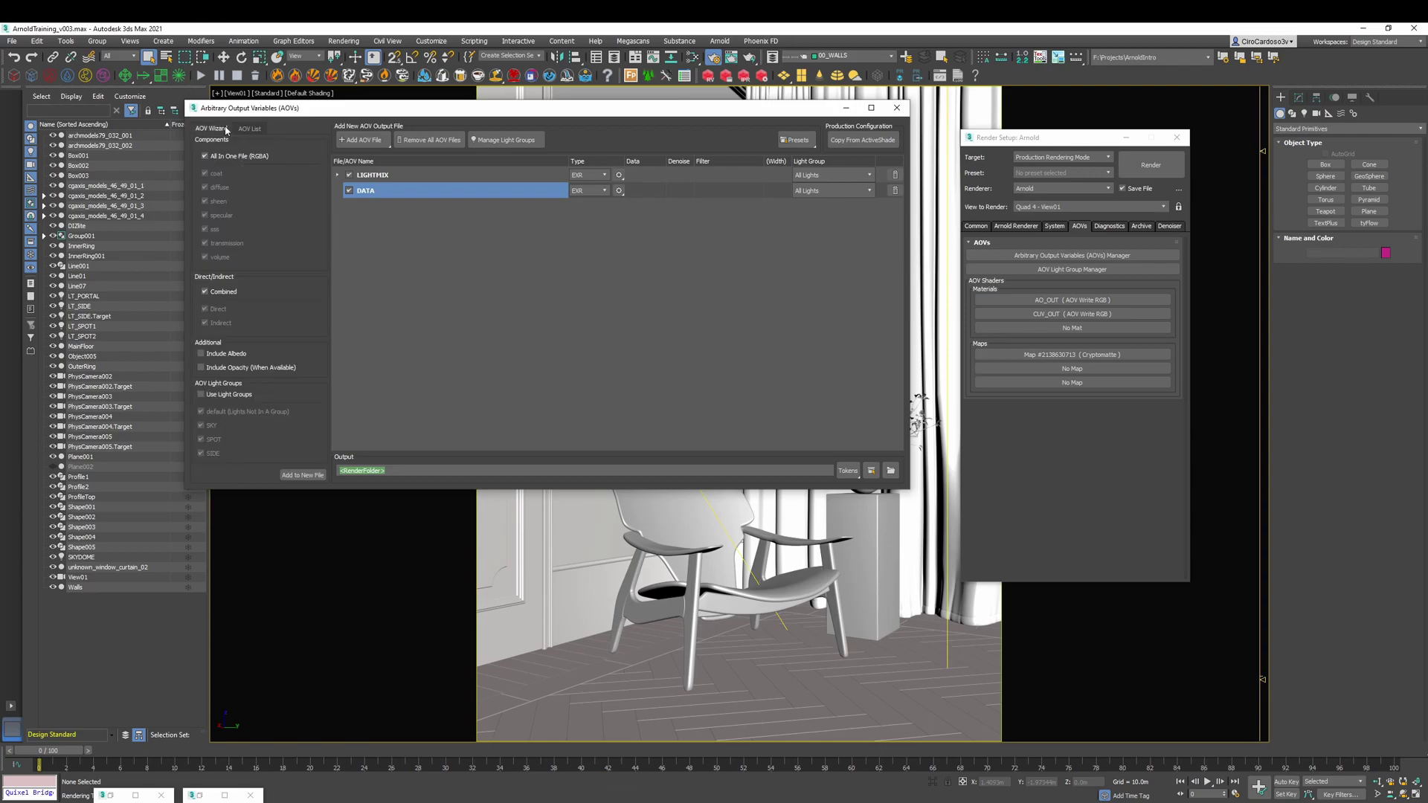
left_click(249, 128)
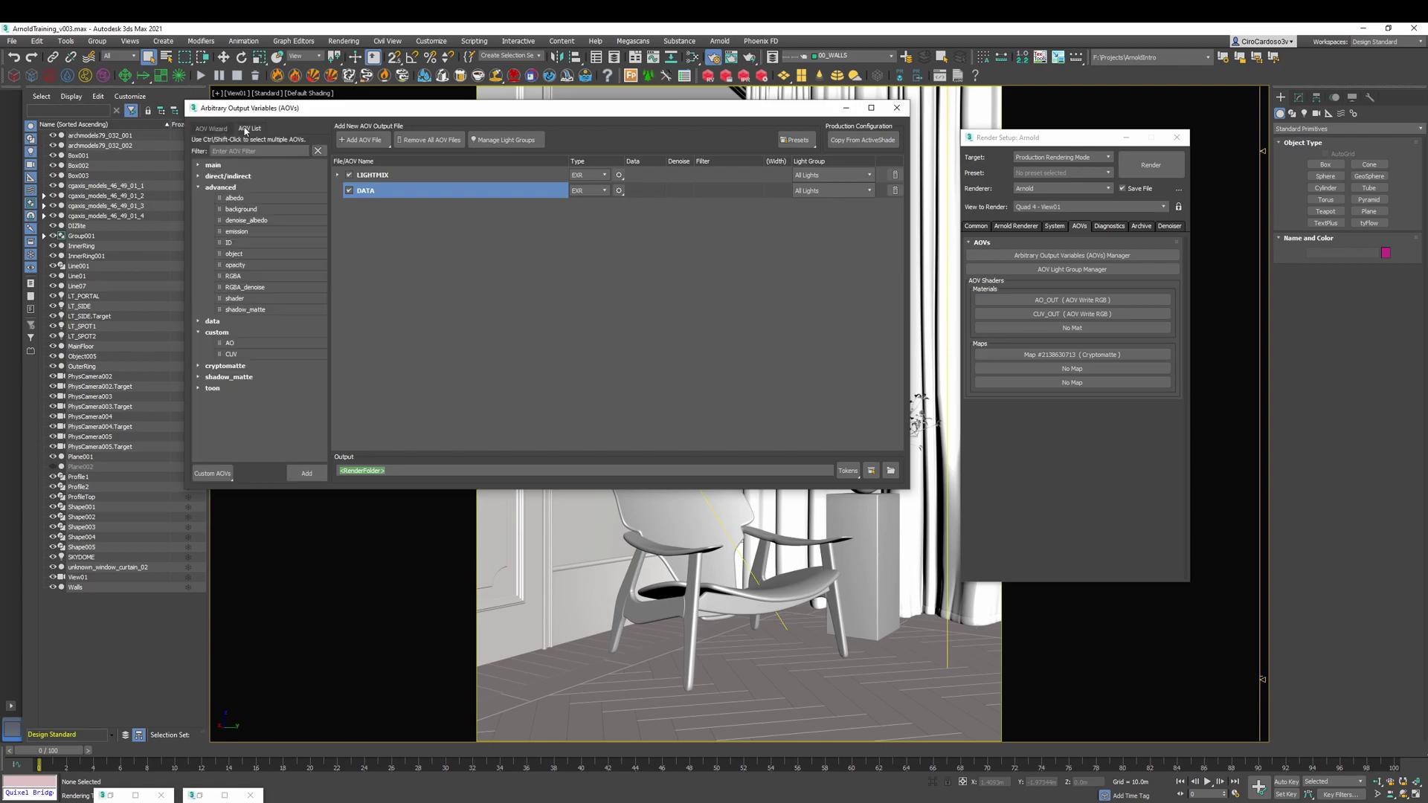
left_click(198, 199)
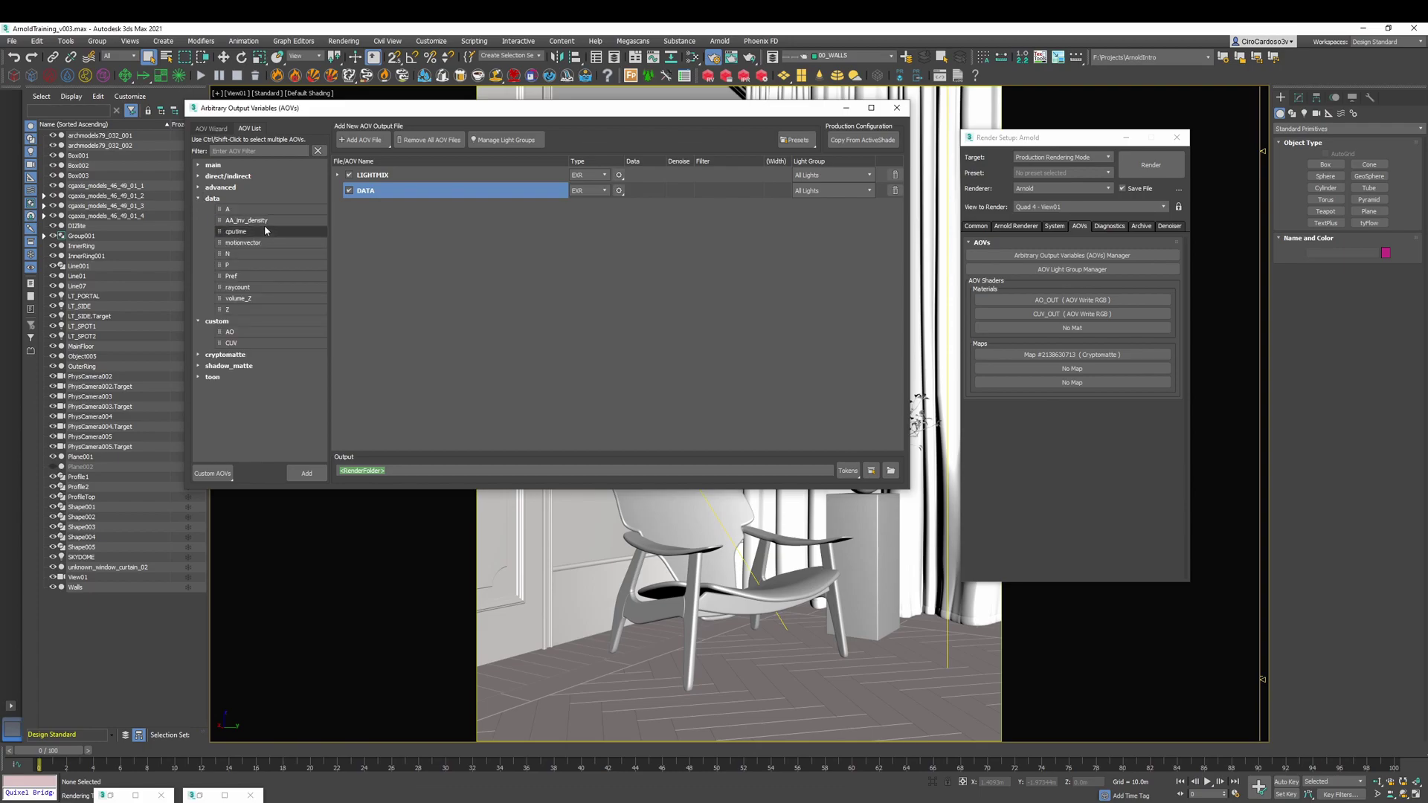
left_click_drag(233, 255, 364, 192)
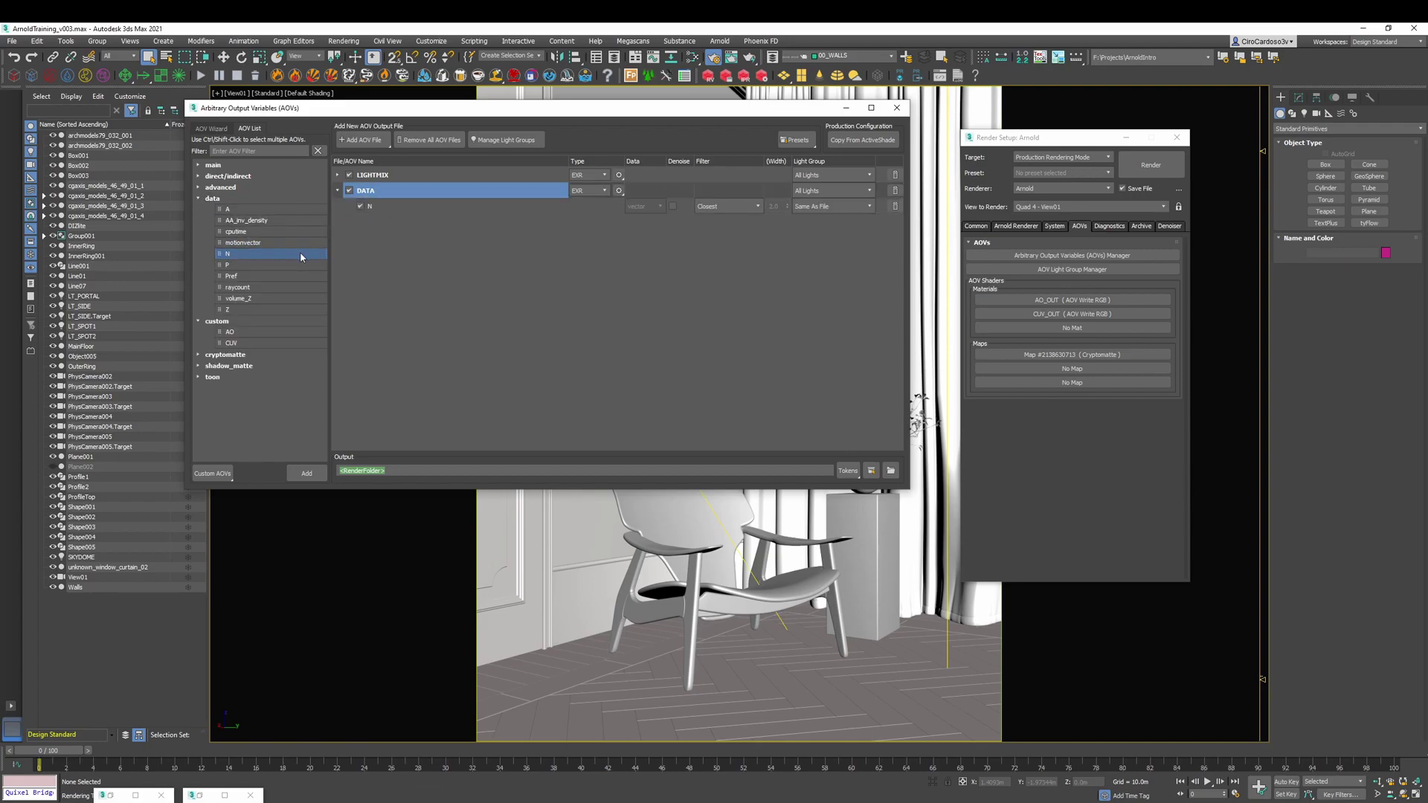
left_click(233, 266)
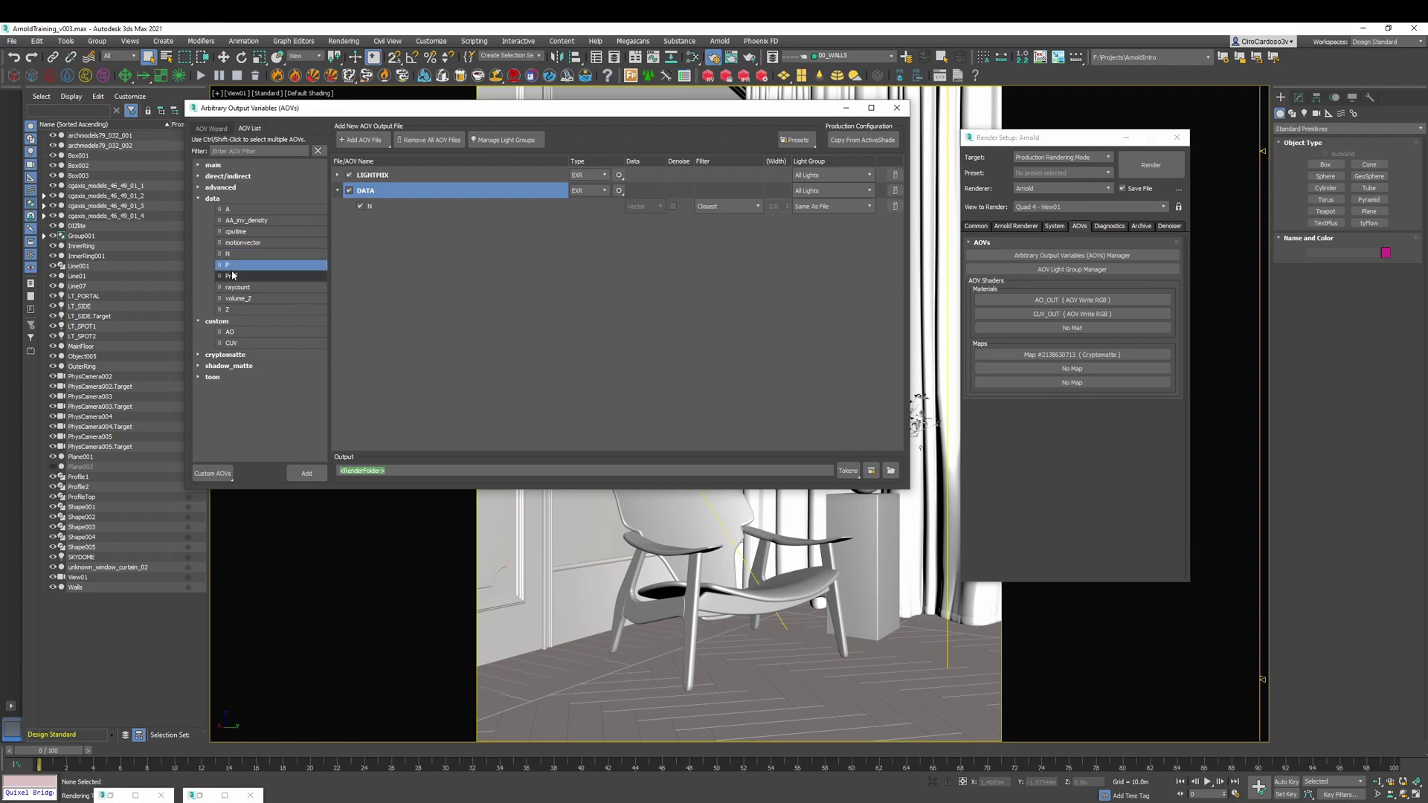
left_click_drag(230, 265, 426, 200)
left_click_drag(230, 309, 380, 191)
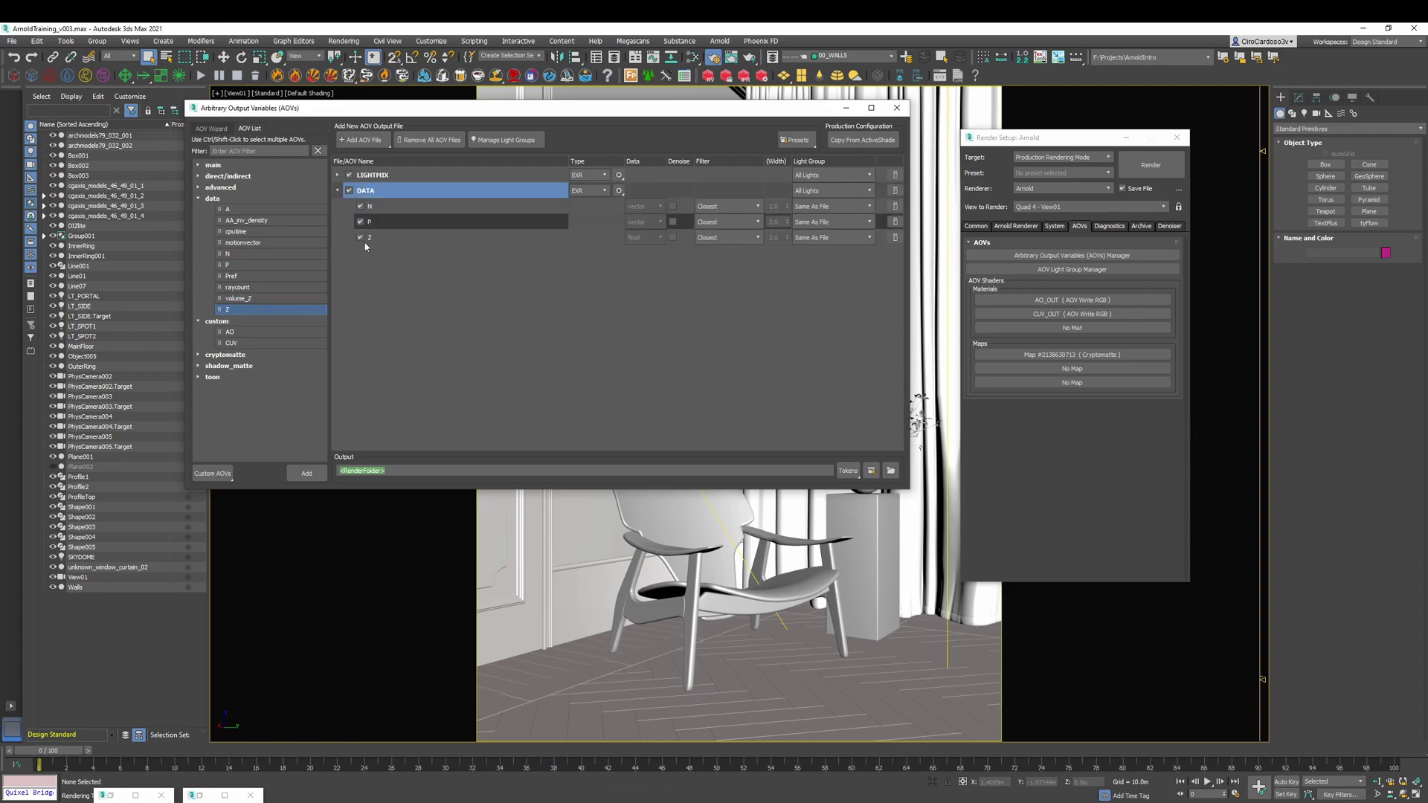
left_click(337, 191)
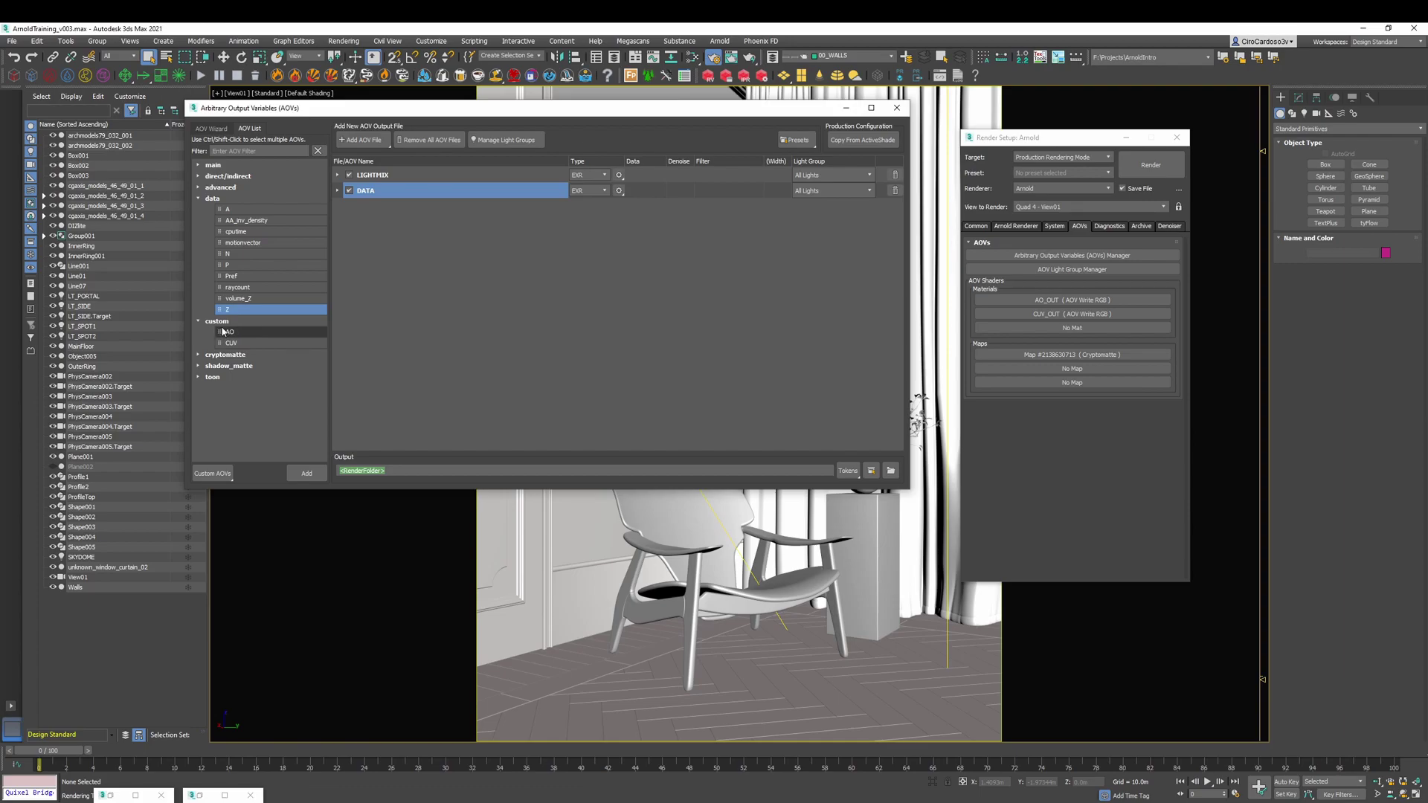
Create a custom AOV named AOV_OP2 in the AOV list
left_click(226, 477)
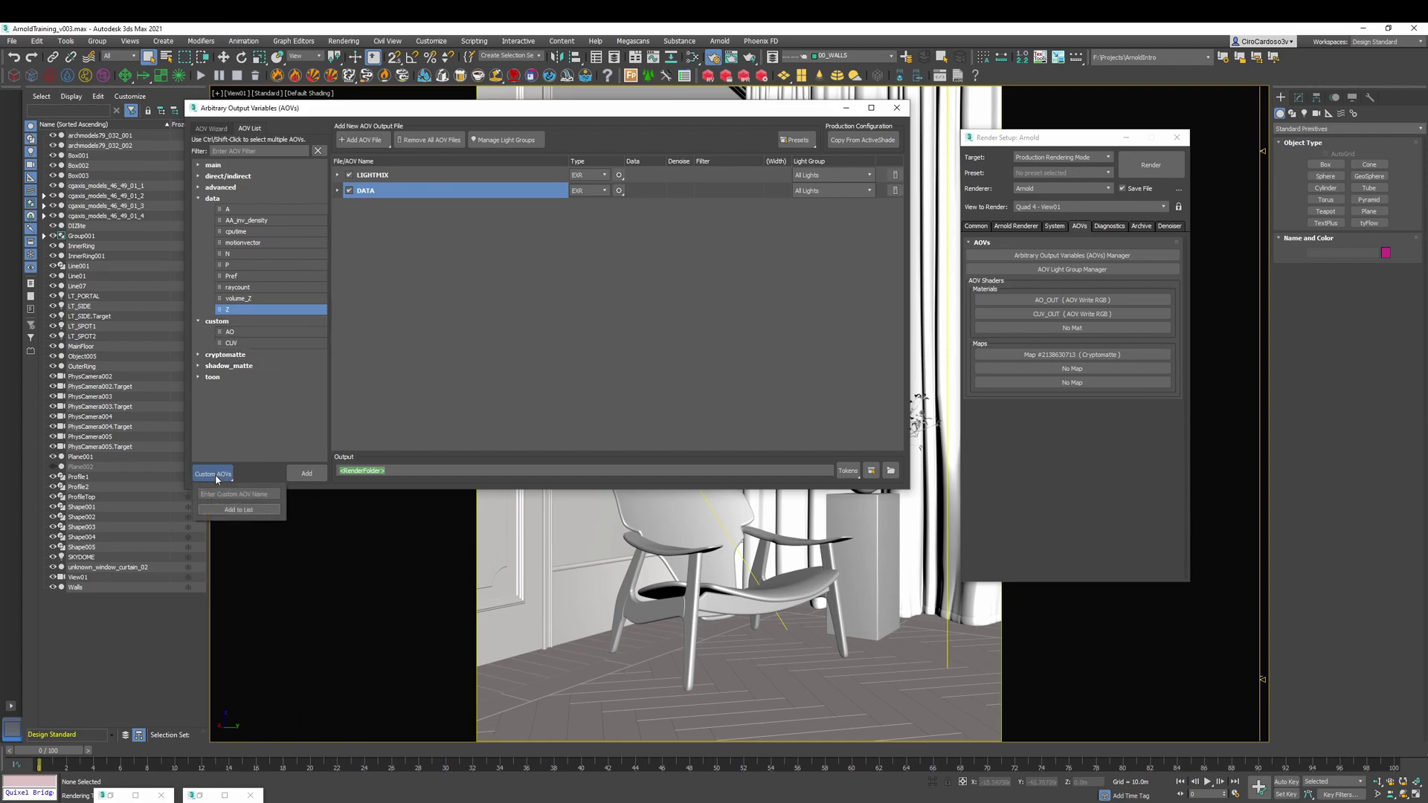
left_click(253, 343)
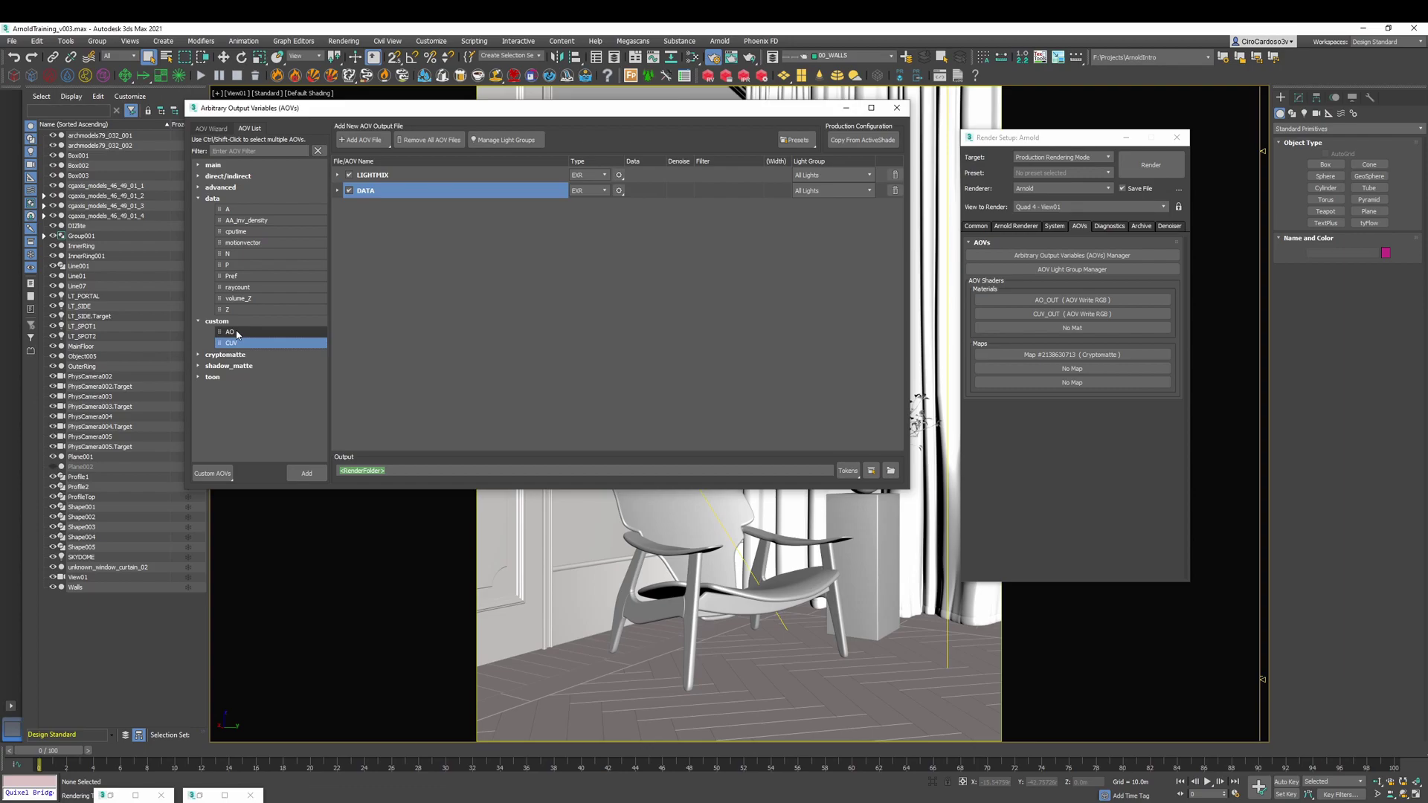
left_click(213, 473)
type("AOV_OP2")
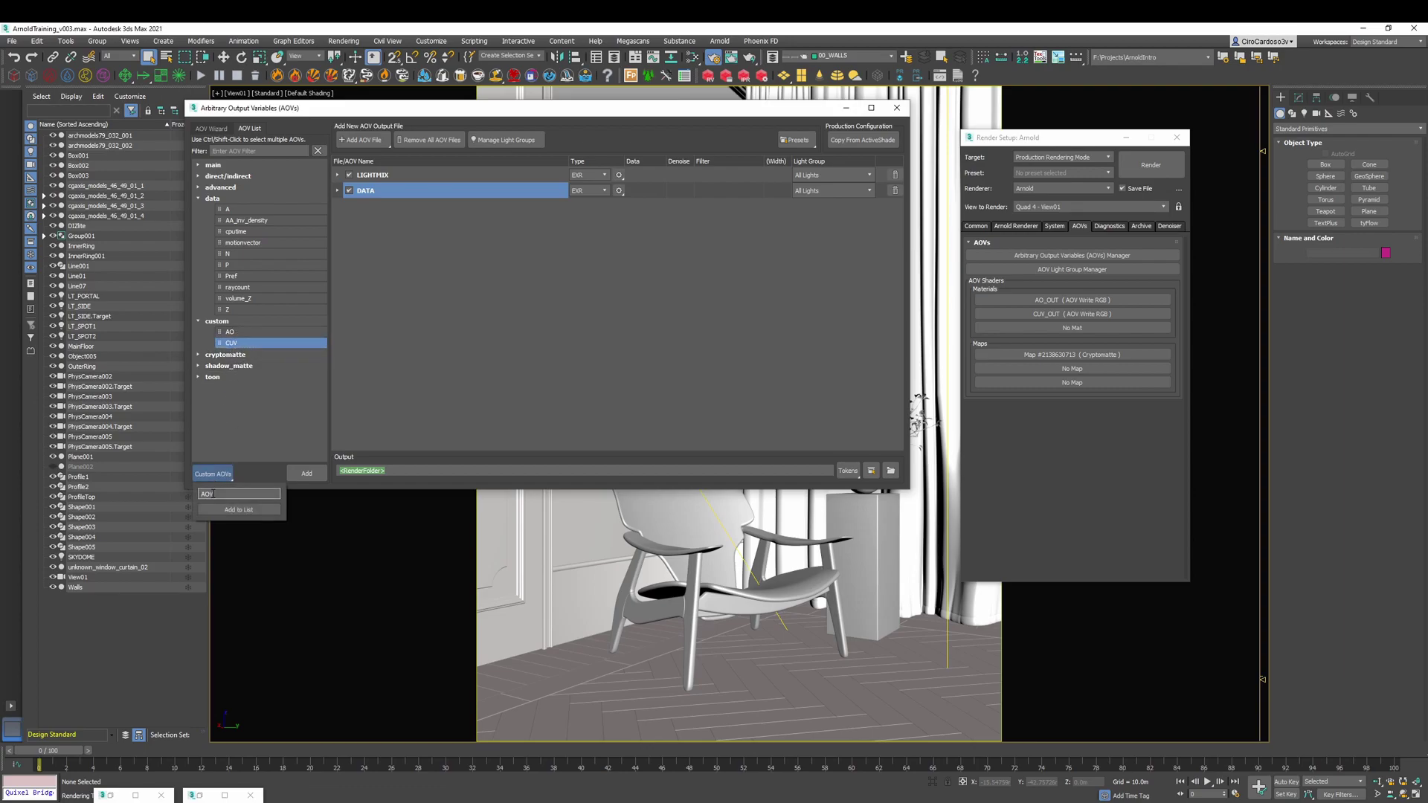
left_click(239, 510)
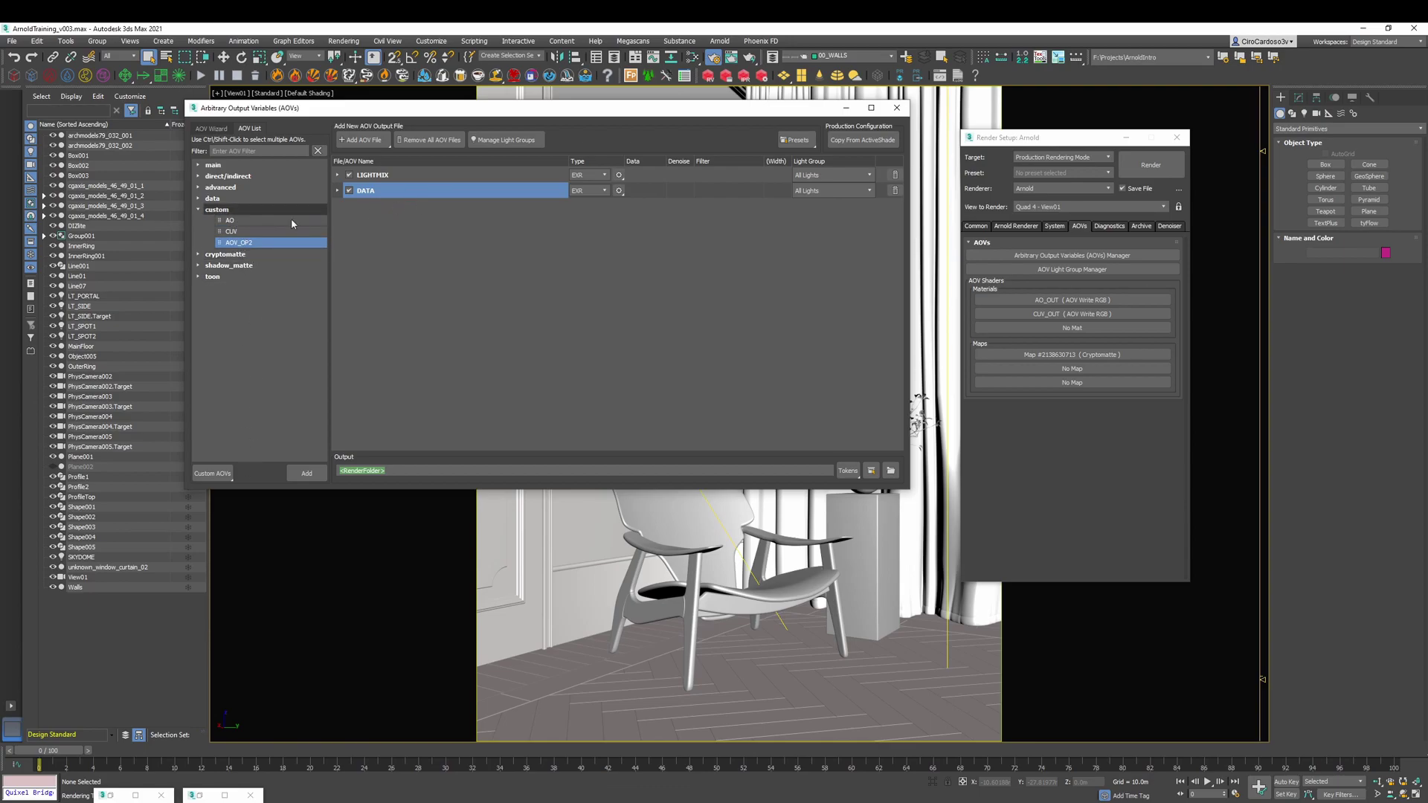
Add the custom AO AOV as a new EXR output file and rename the file as AO_CUV
left_click_drag(243, 223, 568, 232)
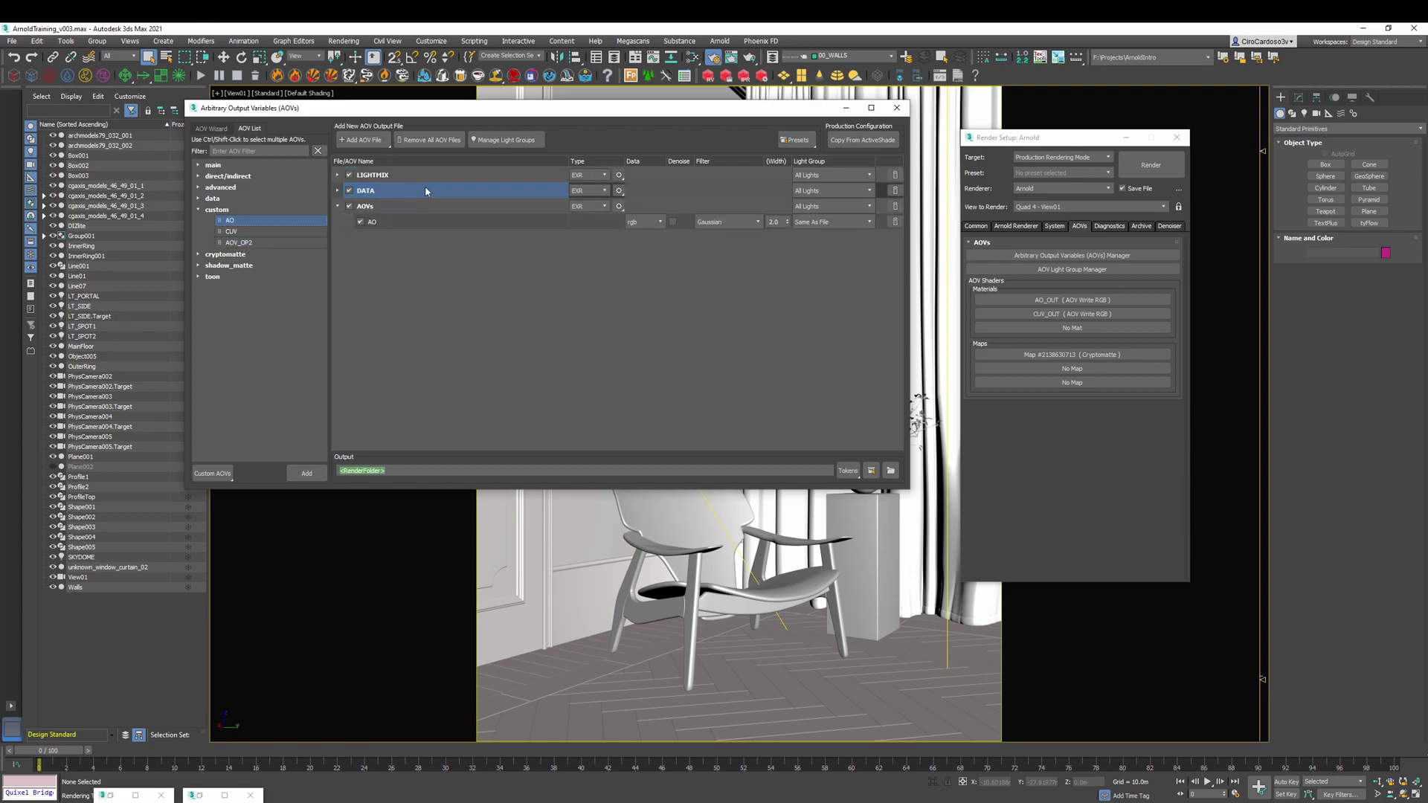
double_click(397, 207)
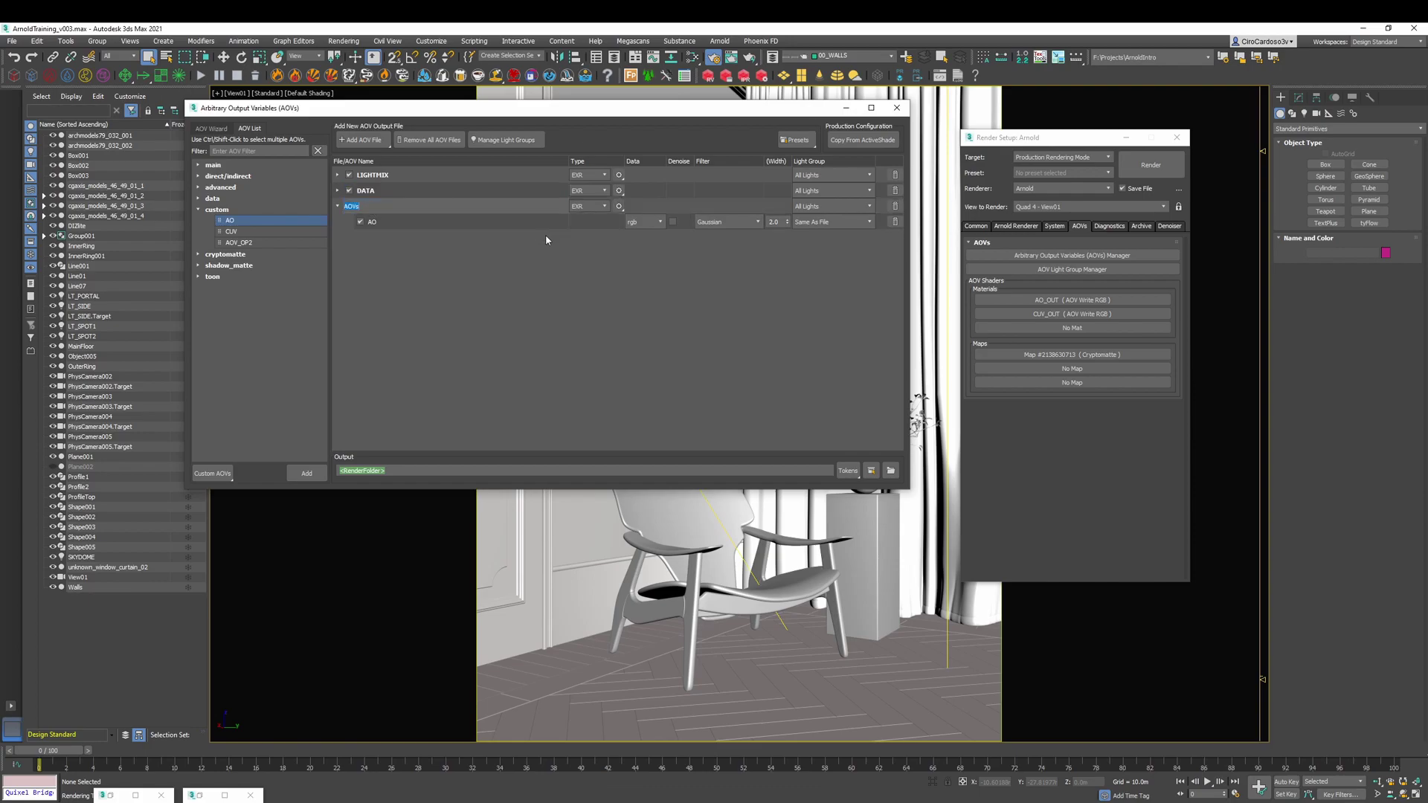
type("AO")
key("Return")
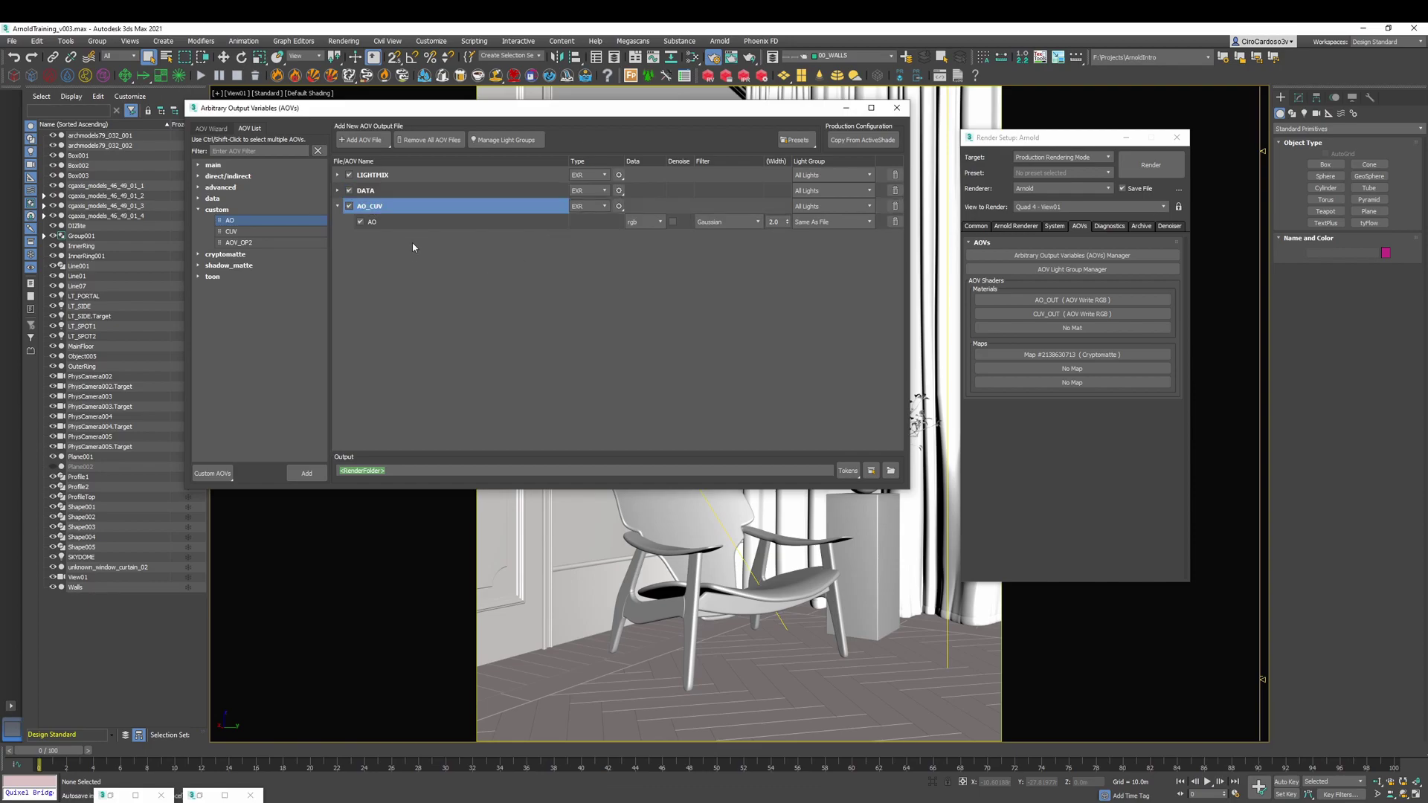
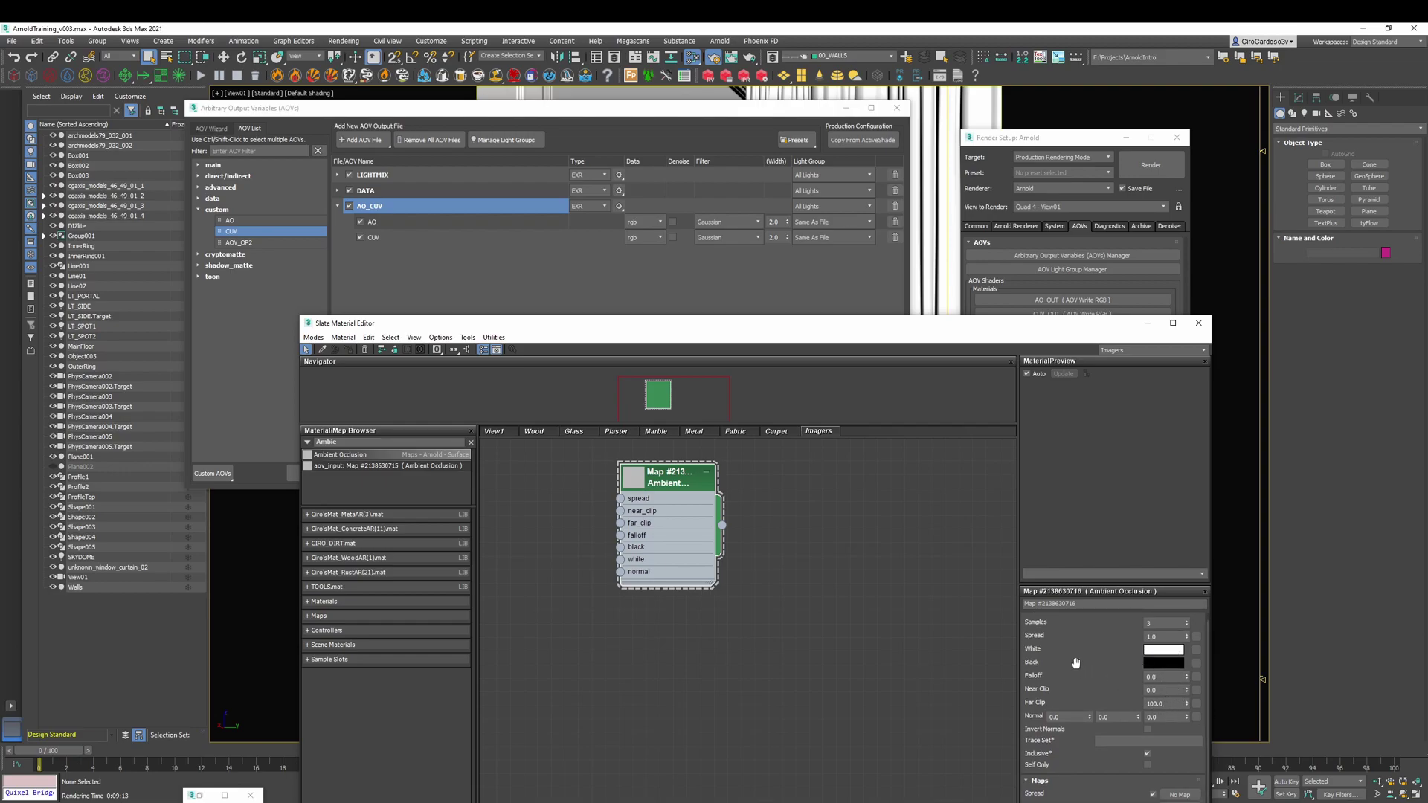
Add an AOV Write RGB material beside the Ambient Occlusion map and connect the map to its aov_input
scroll(1111, 662, "up", 1)
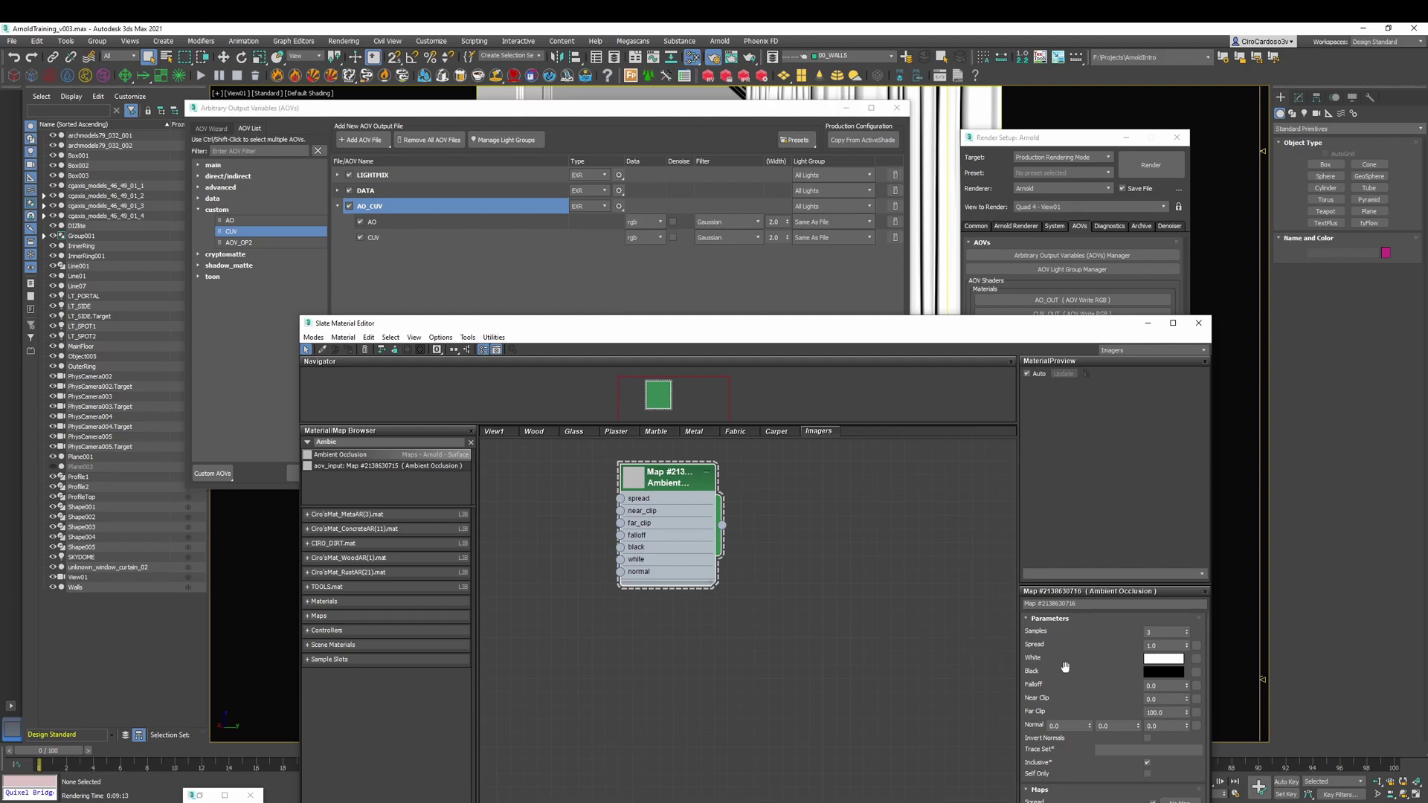
left_click_drag(658, 502, 617, 566)
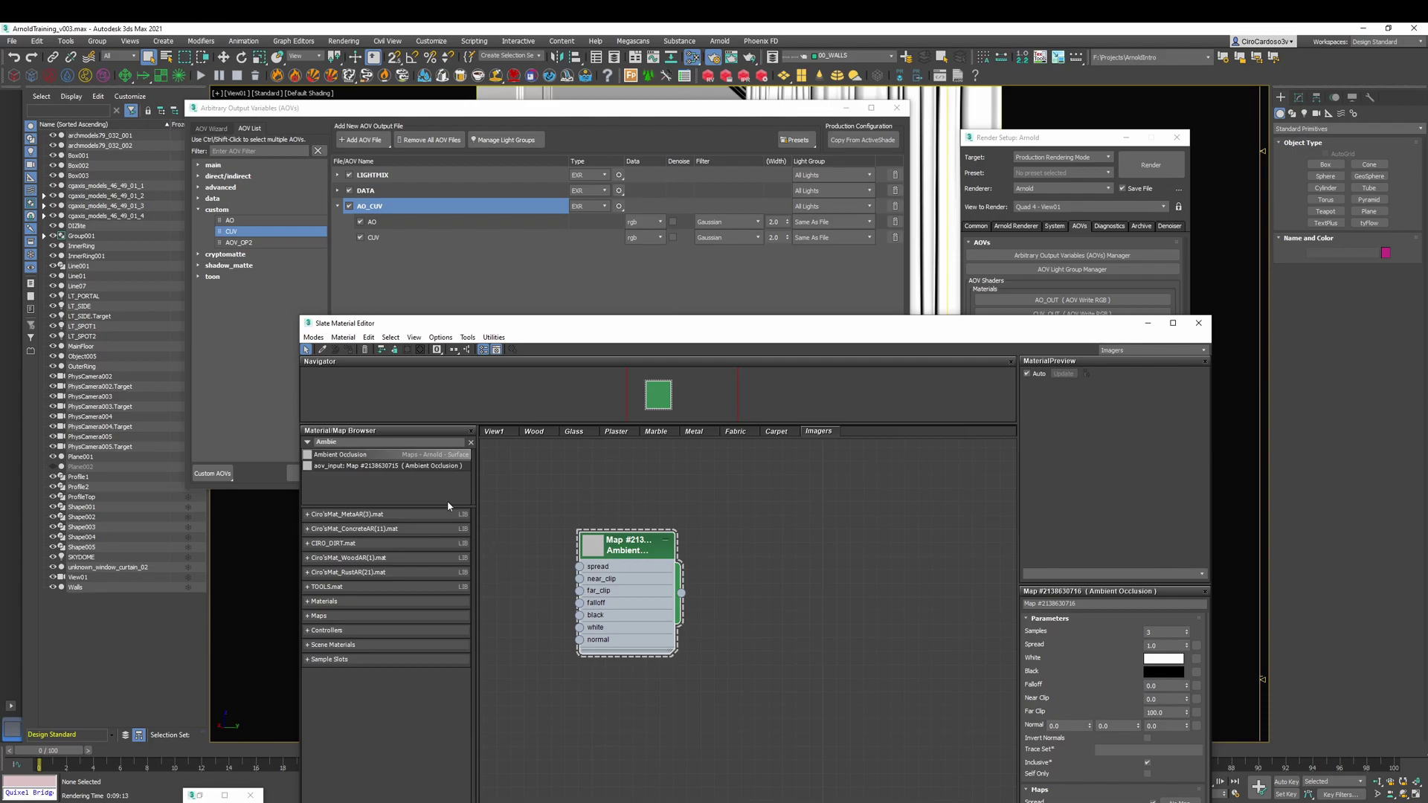
left_click(349, 442)
type("AOV")
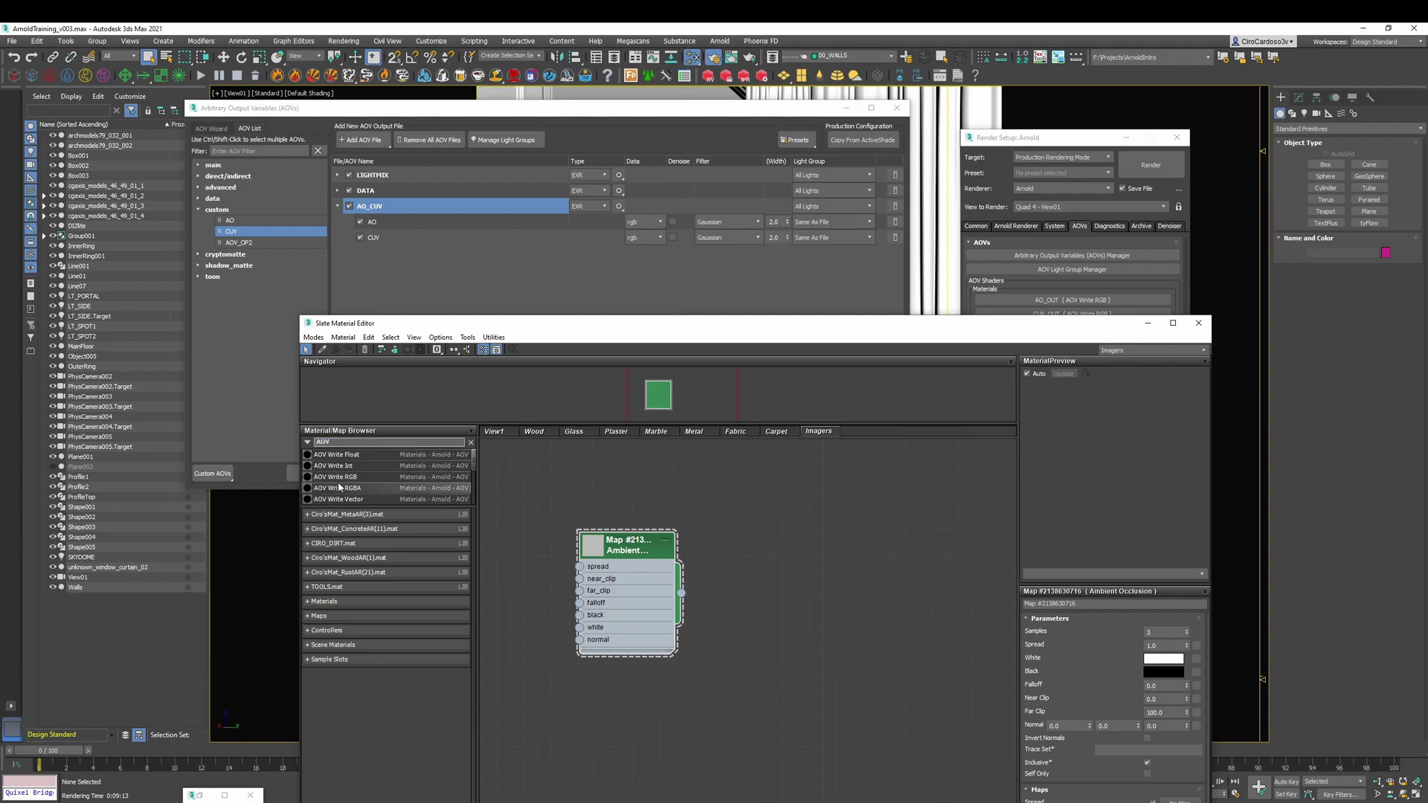
left_click_drag(339, 476, 759, 561)
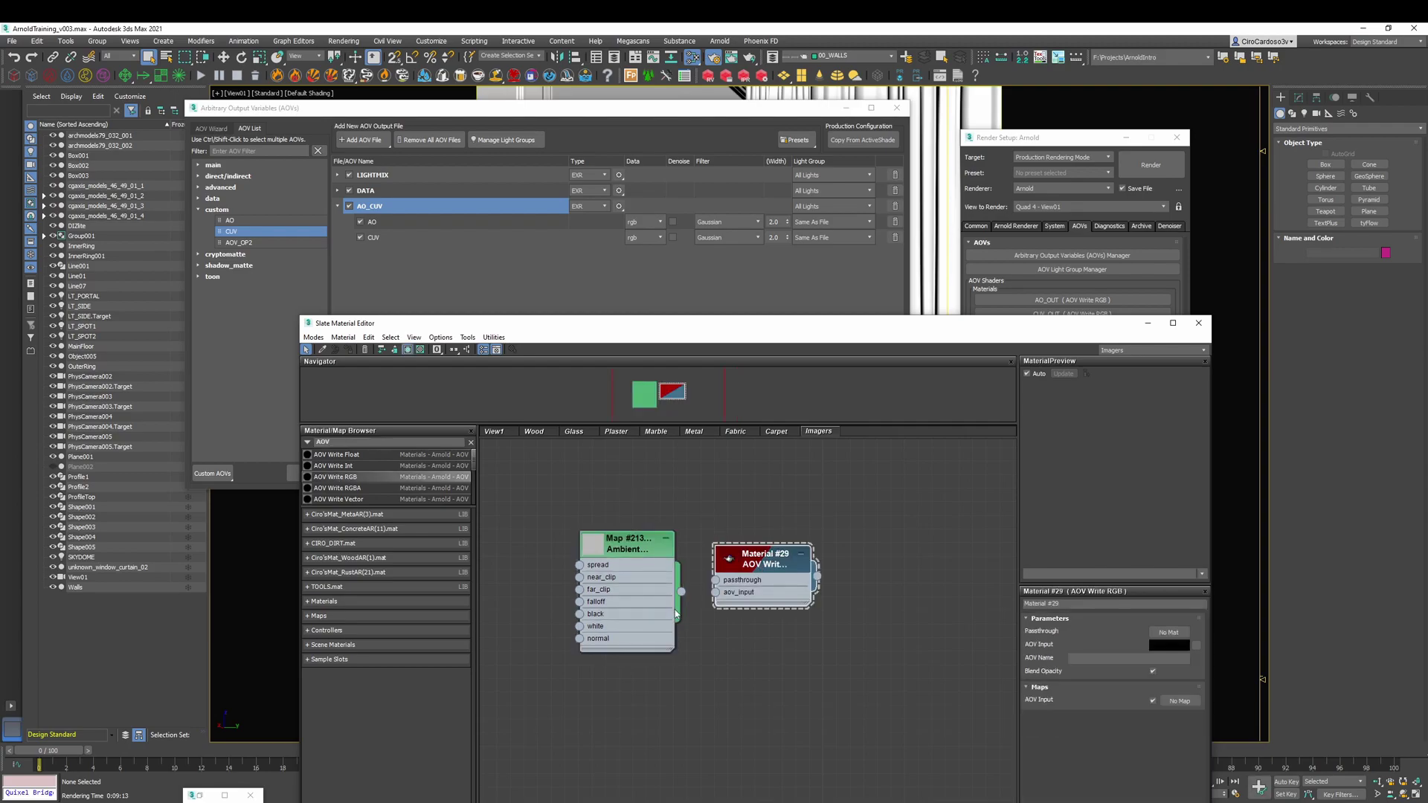
left_click_drag(680, 598, 716, 593)
double_click(735, 560)
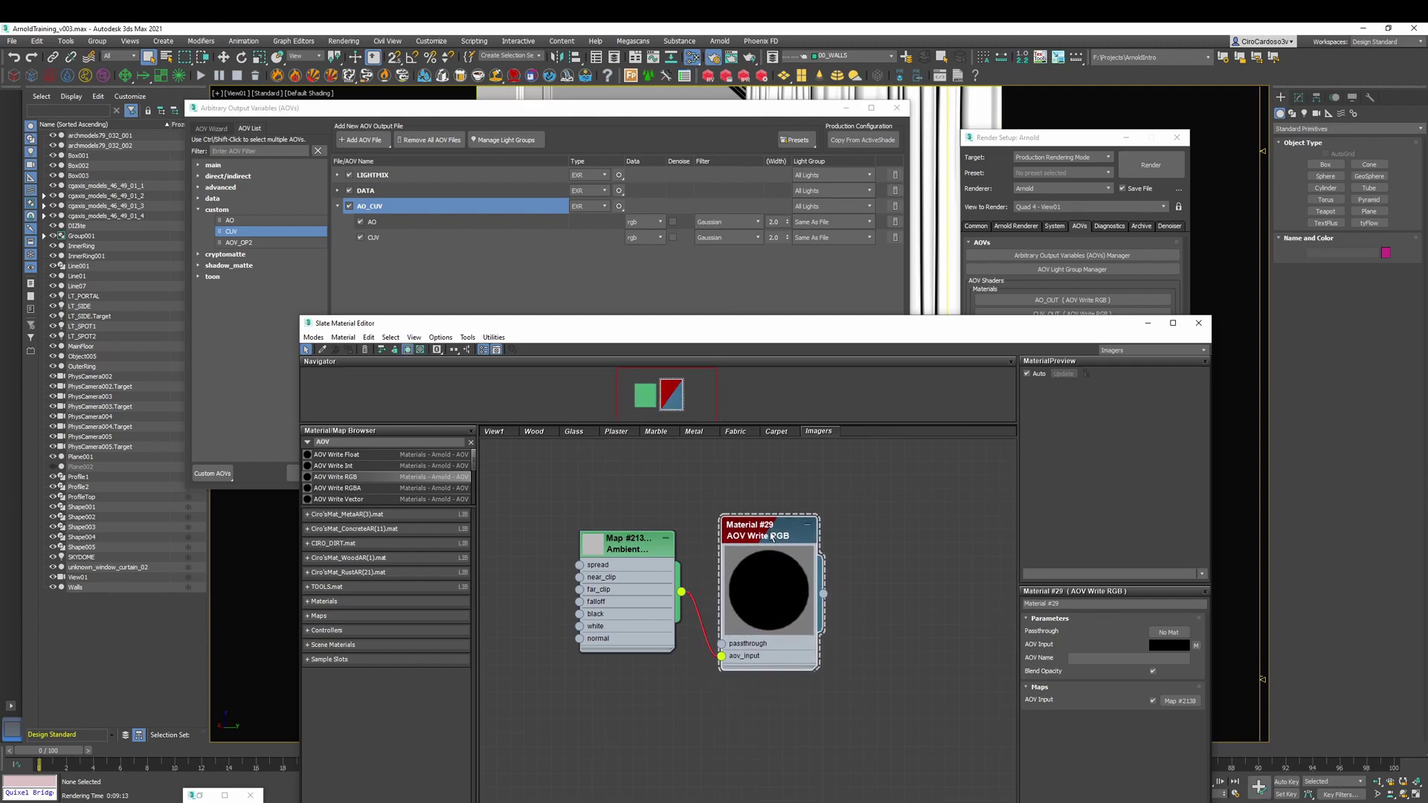
Name the AOV Write RGB material AO_OUT with AOV name AO, and bring forward the AOV shader slots in Render Setup
left_click(1106, 604)
type("AO_OUT")
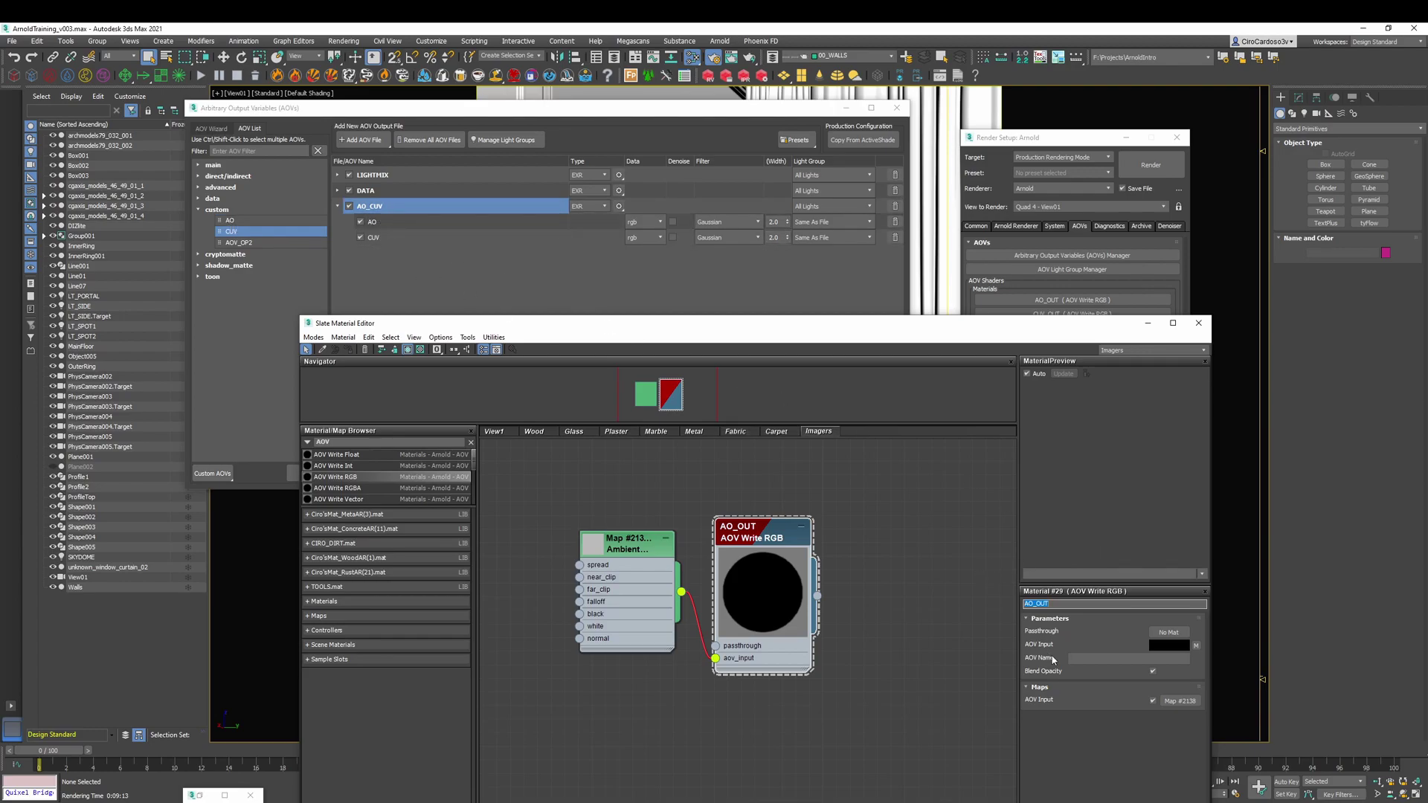
left_click(1080, 660)
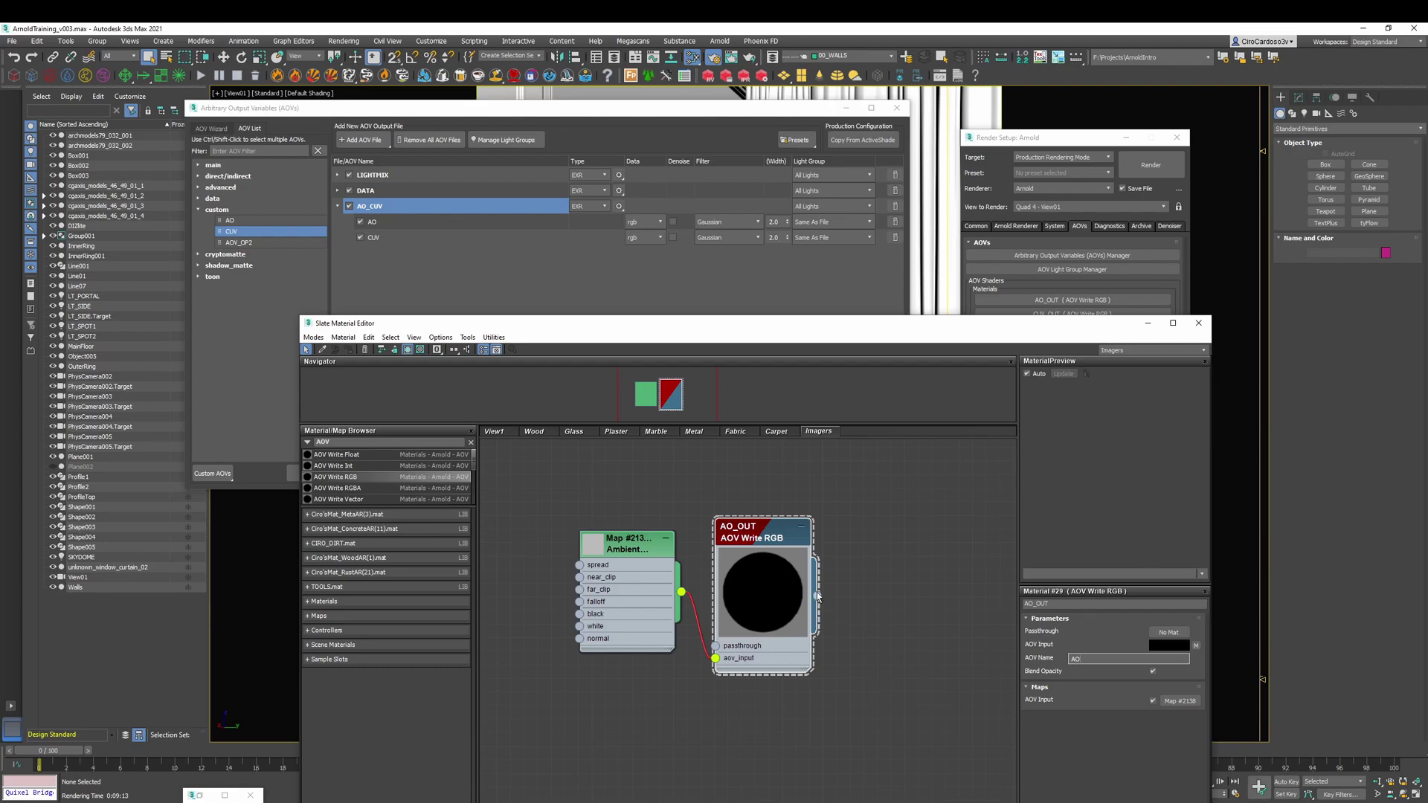
left_click_drag(816, 592, 1077, 300)
left_click(1056, 393)
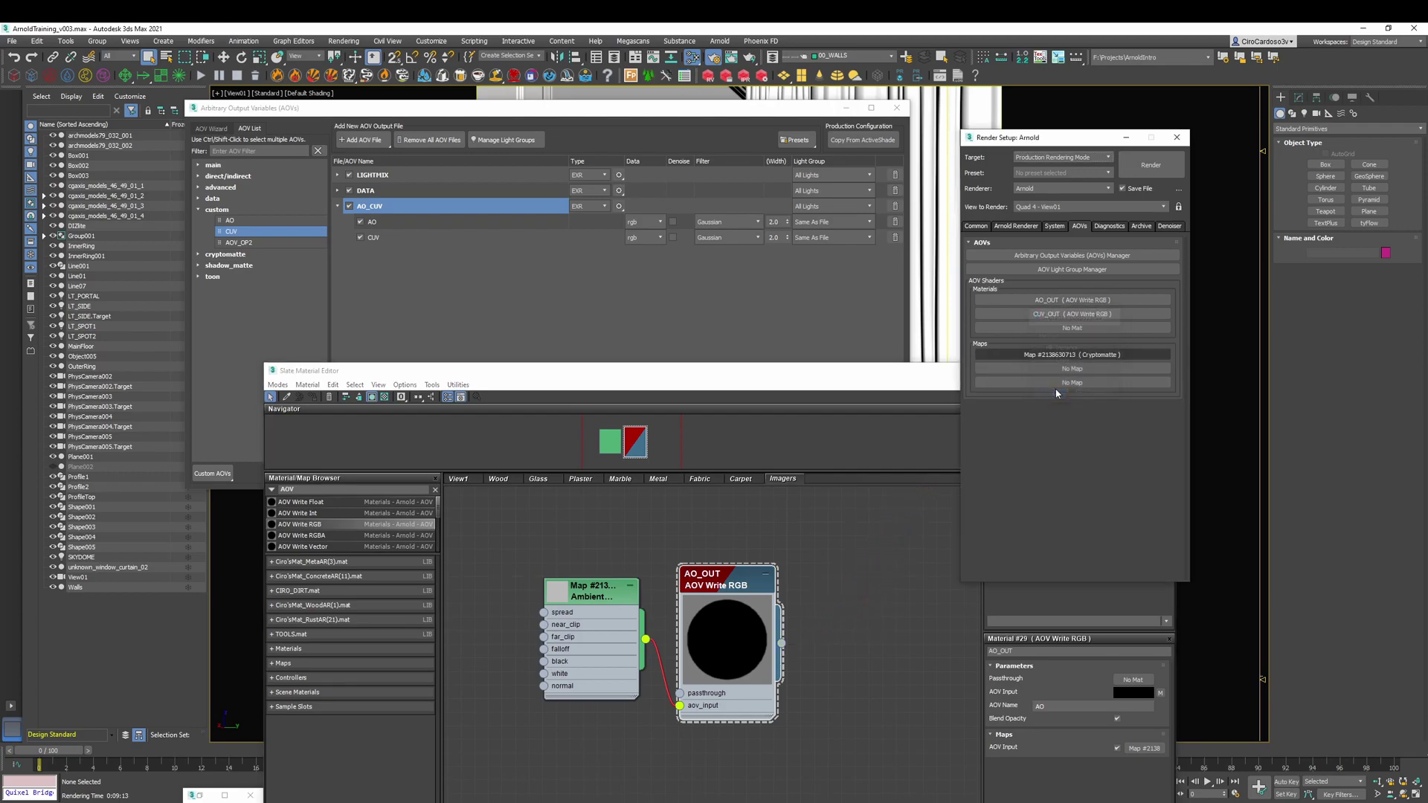
Add an Arnold Curvature map, duplicate the AO_OUT material and connect the Curvature map to the copy's aov_input
left_click(542, 525)
middle_click_drag(542, 525, 539, 444)
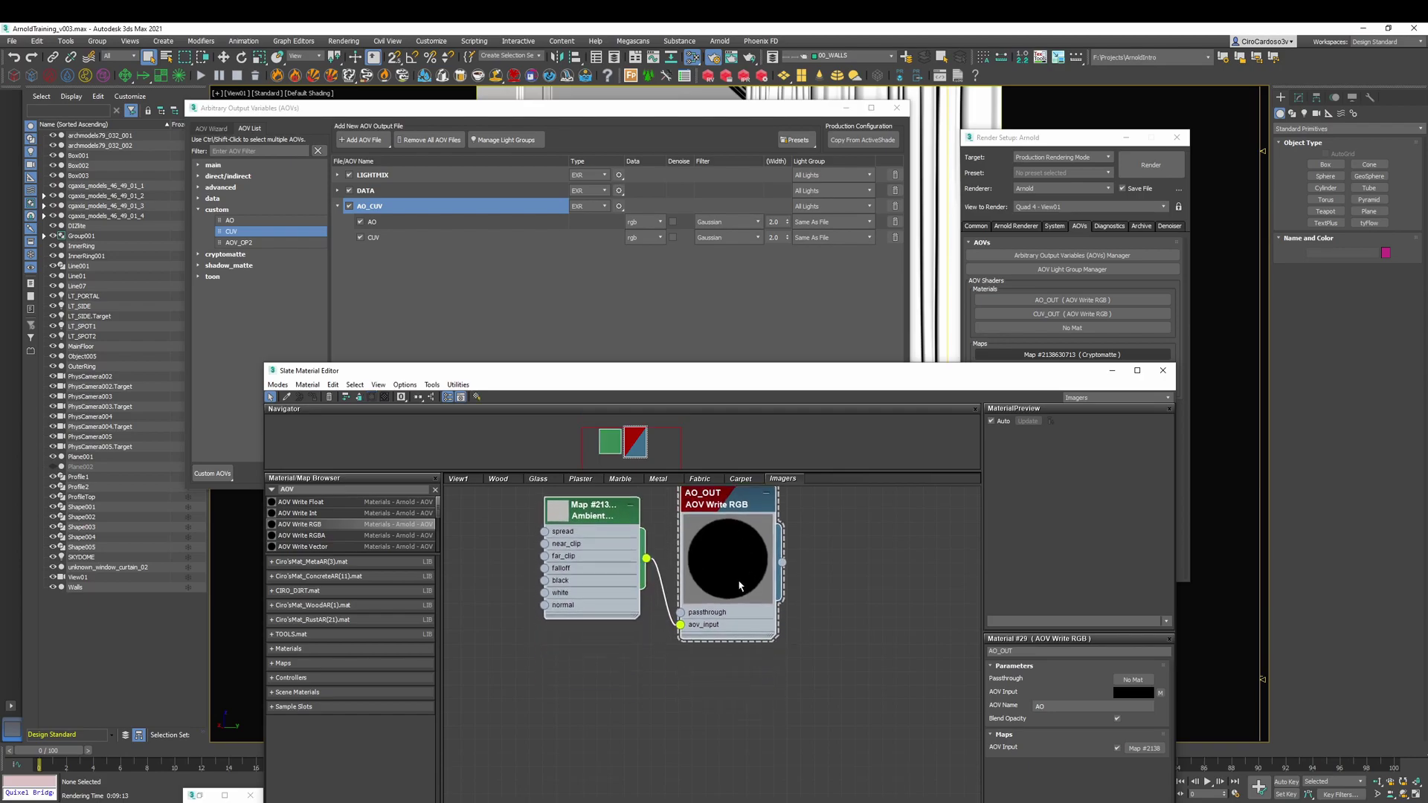
double_click(306, 490)
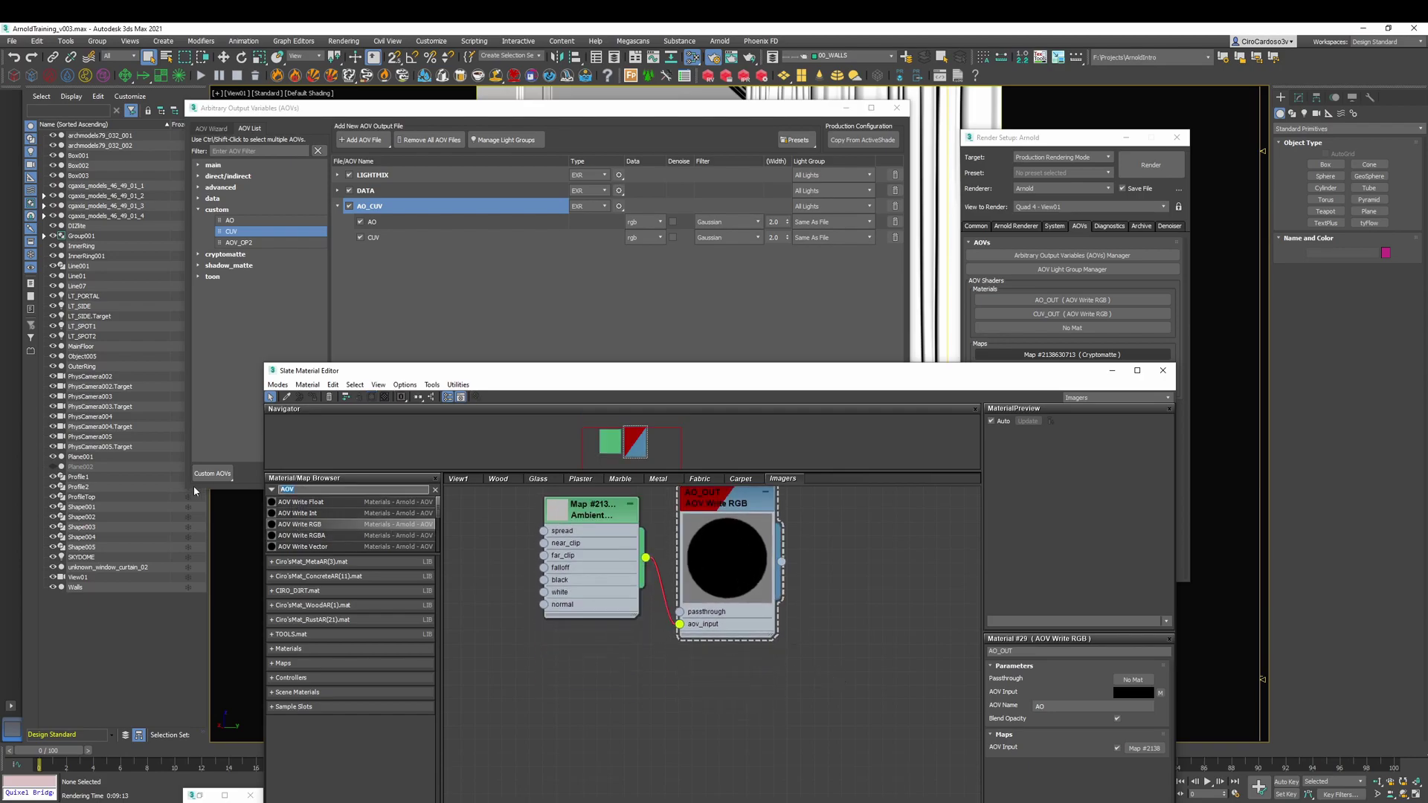
type("Curvat")
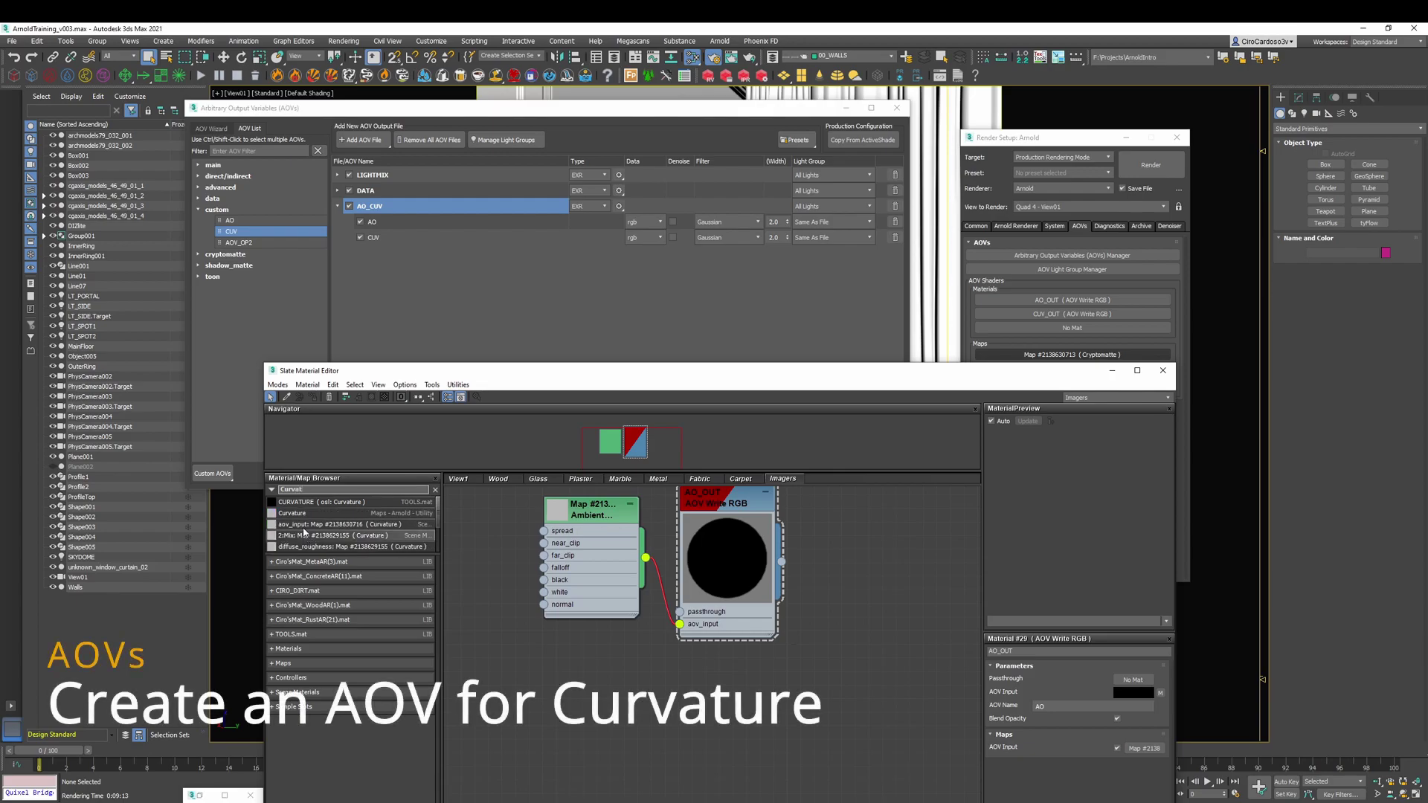
left_click_drag(298, 513, 554, 658)
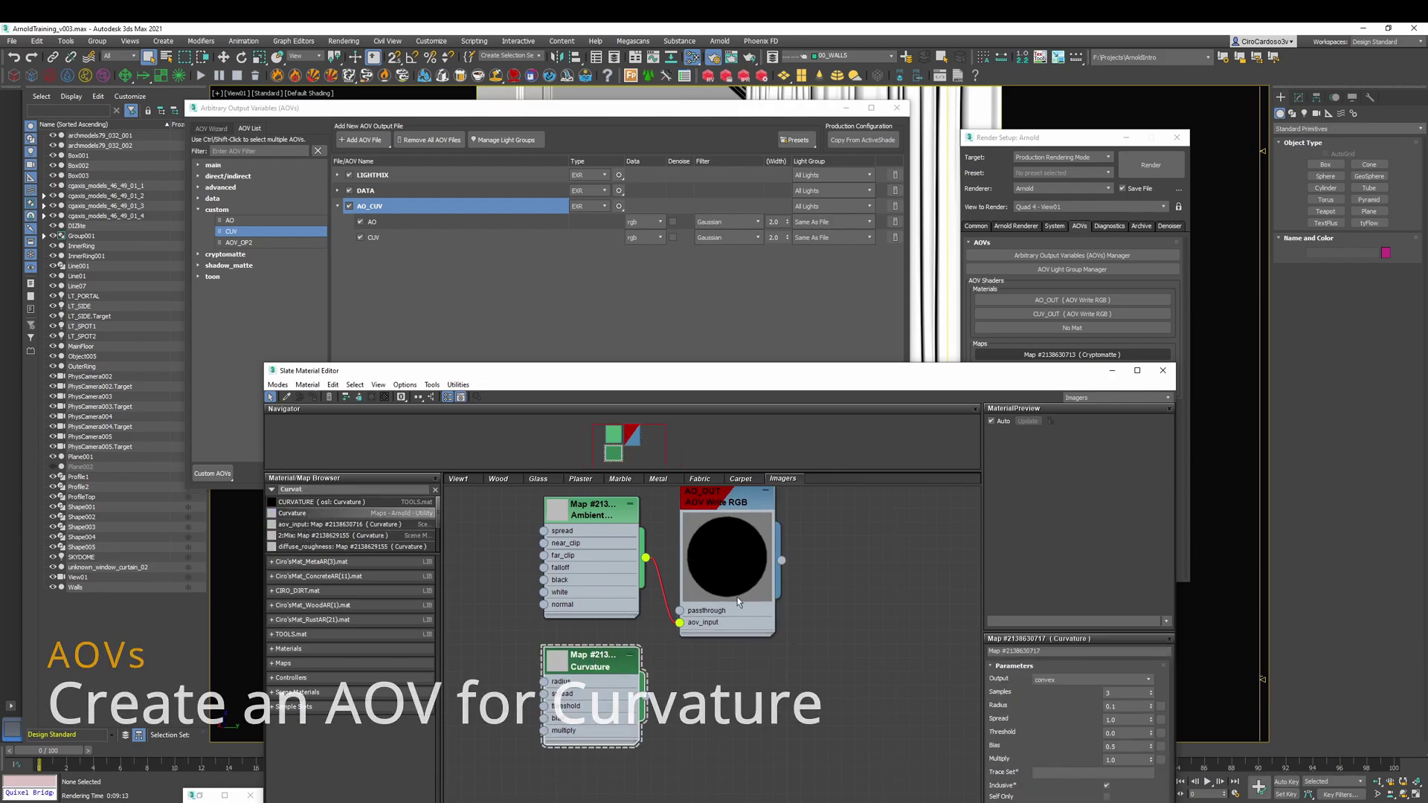
left_click_drag(738, 596, 831, 767, "shift")
middle_click_drag(622, 747, 604, 640)
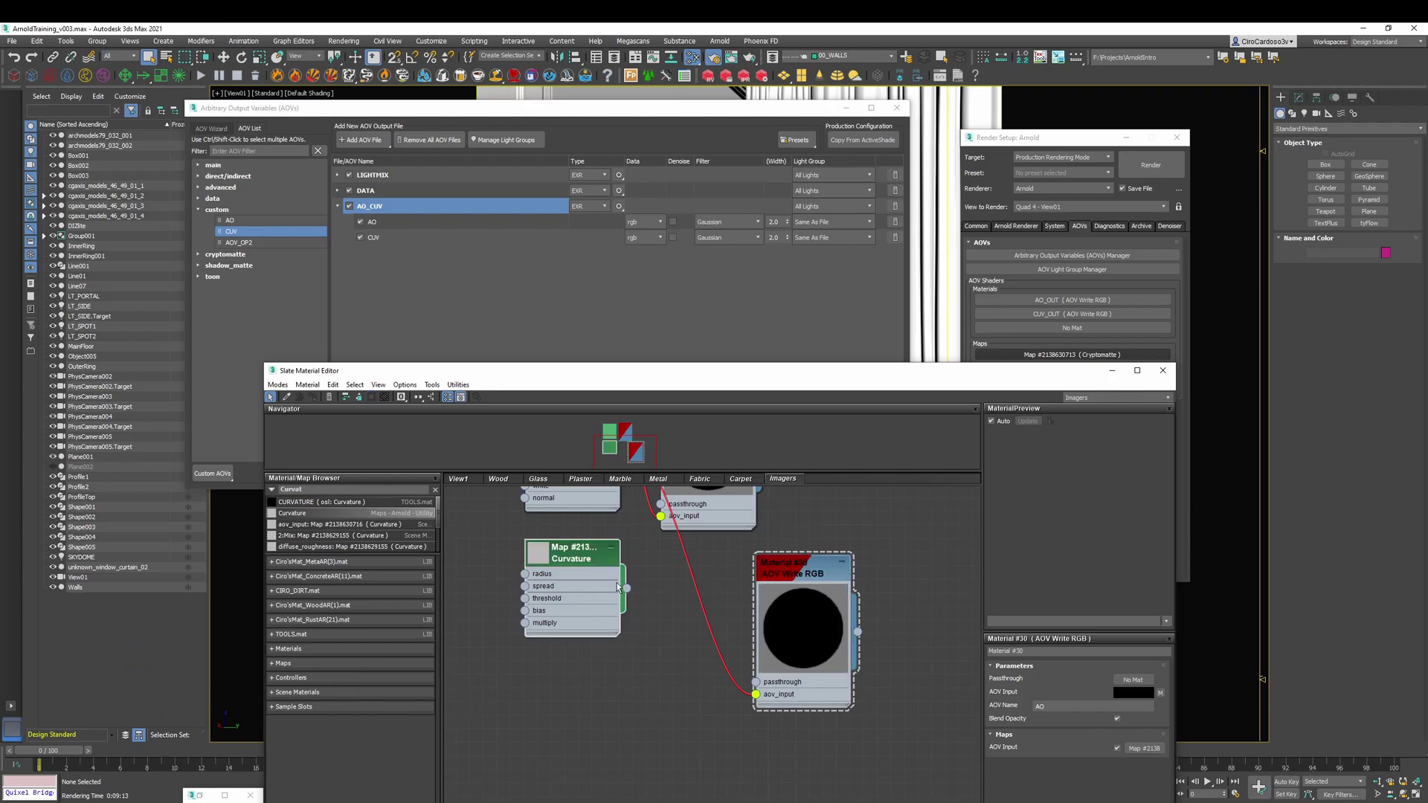
left_click_drag(627, 588, 755, 695)
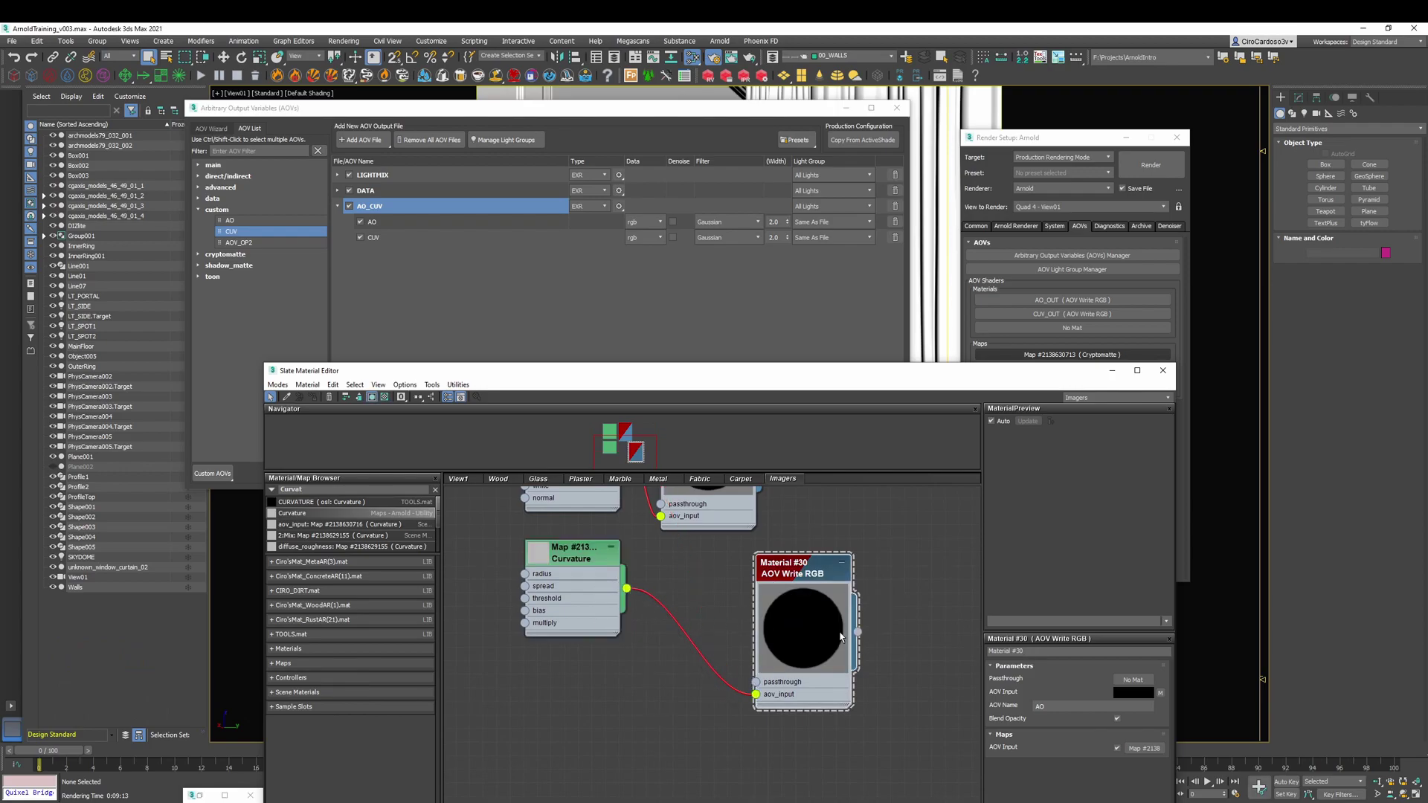
Rename the duplicated AOV Write RGB material CUV_OUT and set its AOV name to CUV
left_click(1061, 652)
type("CU")
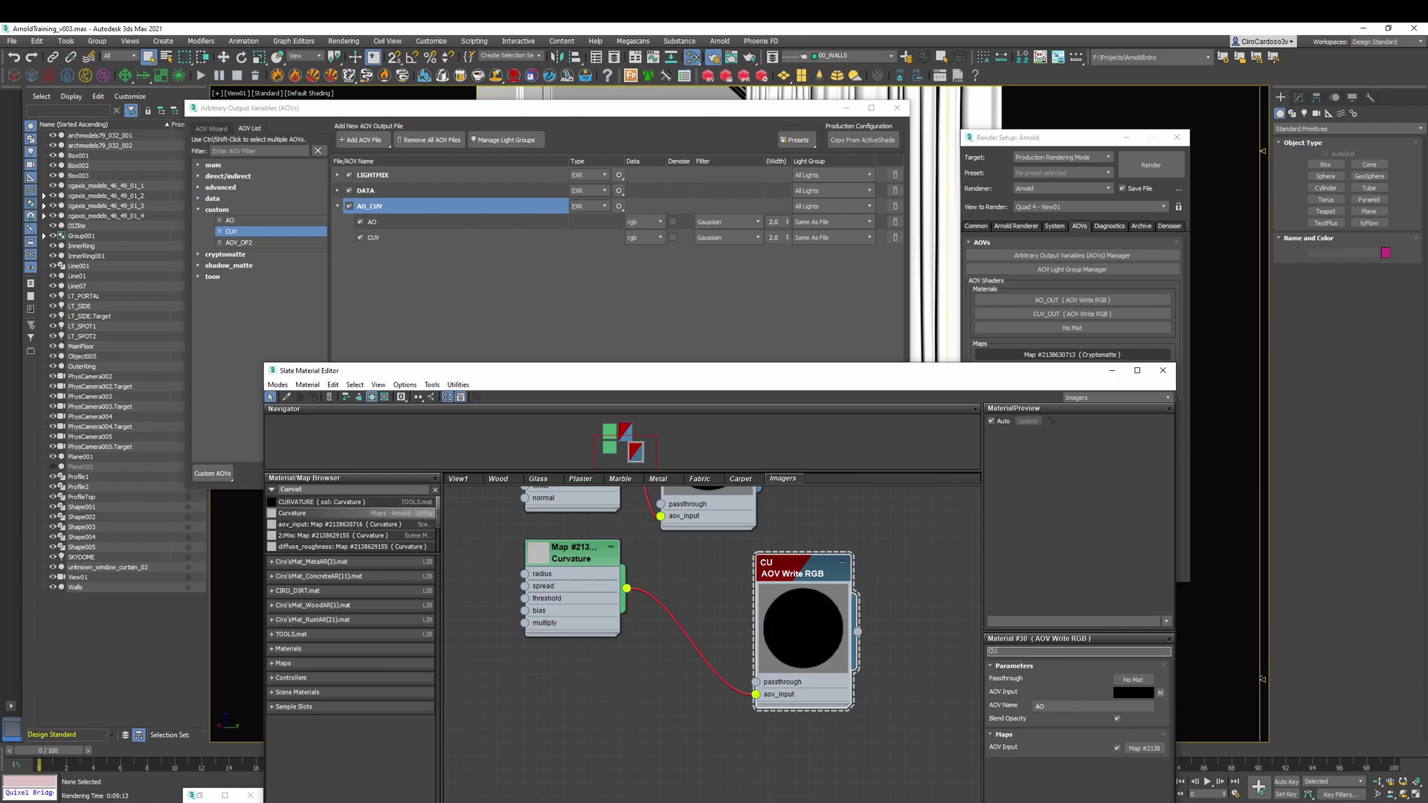
type("V_PO")
double_click(1041, 705)
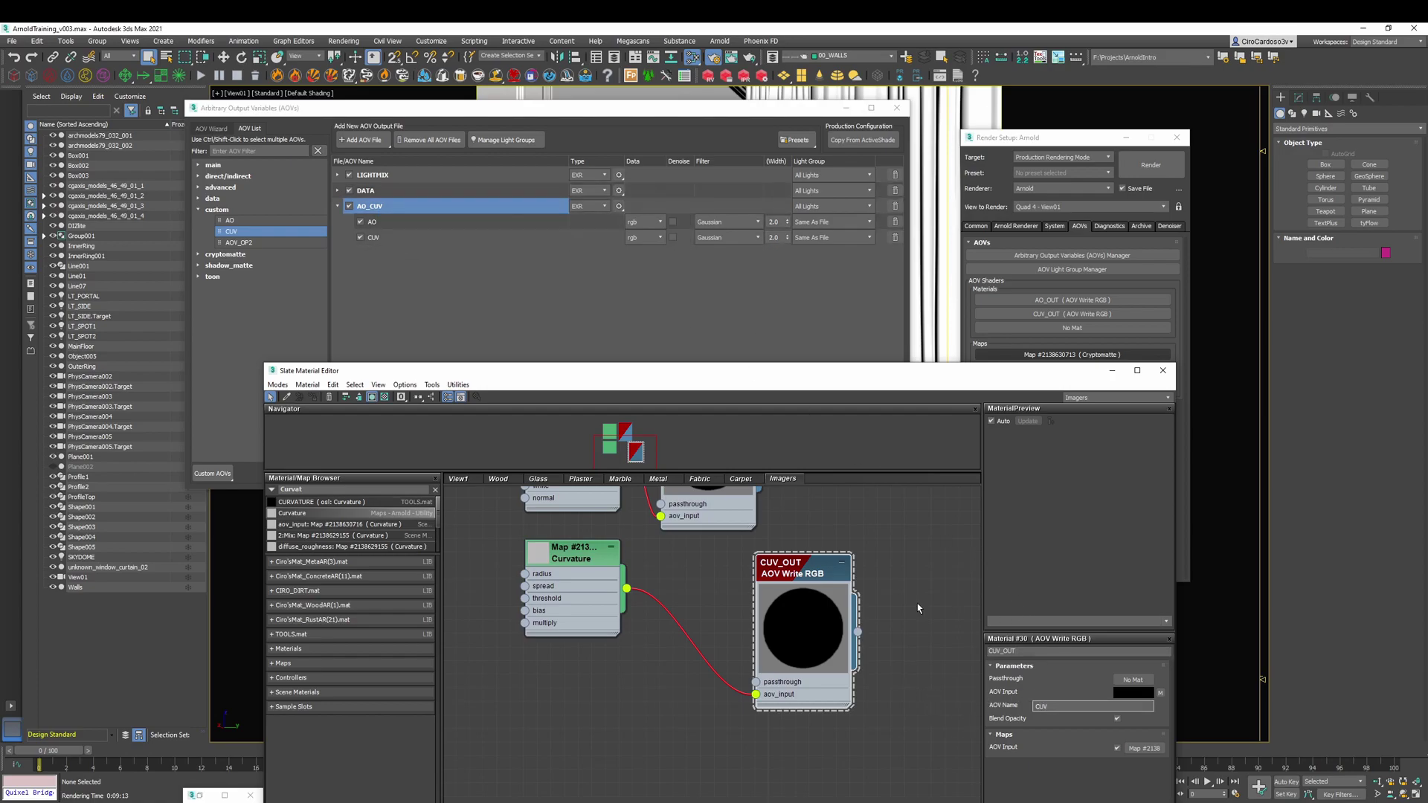
Try to assign the CUV_OUT material to the free AOV shader material slot in Render Setup
left_click(837, 615)
left_click_drag(857, 632, 1077, 328)
left_click(1051, 394)
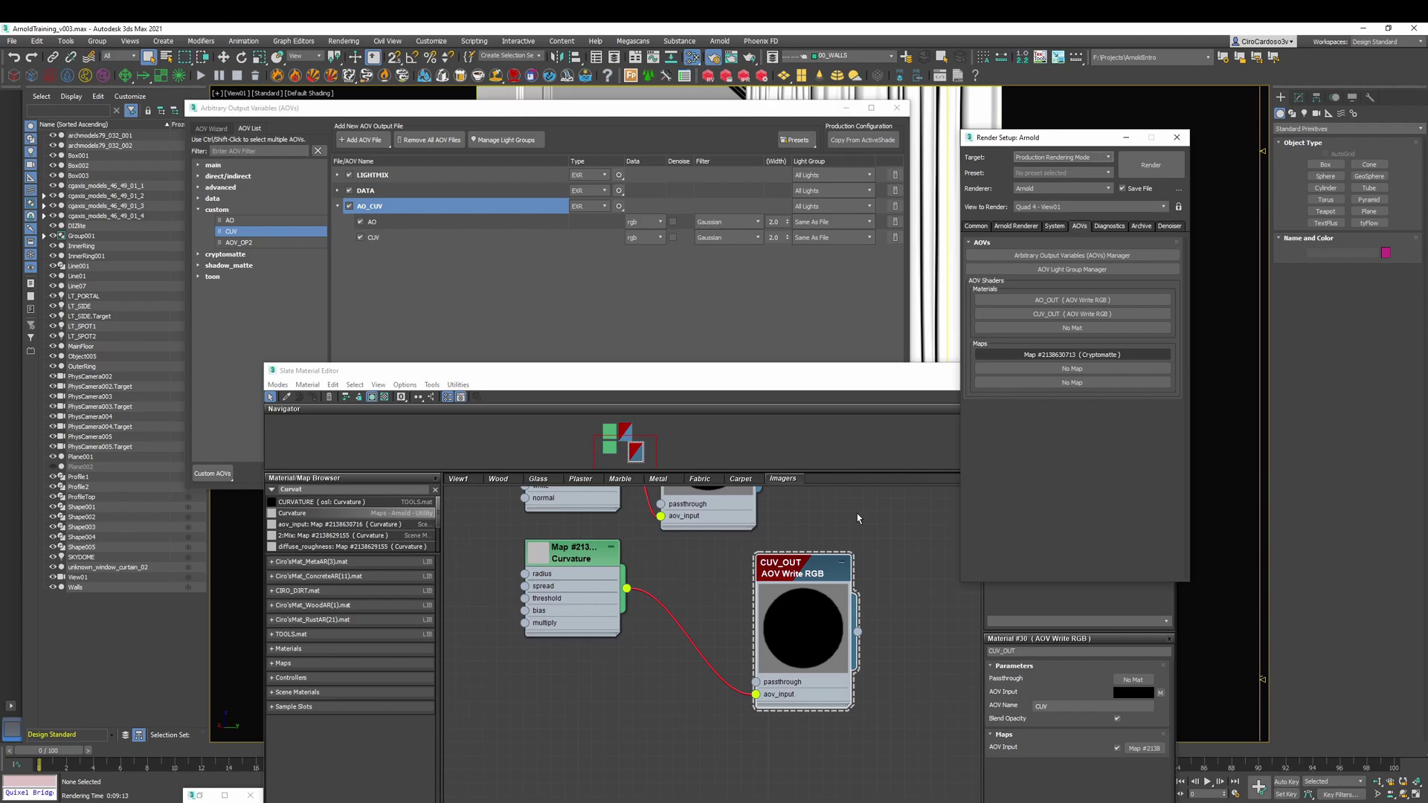
middle_click_drag(750, 575, 754, 647)
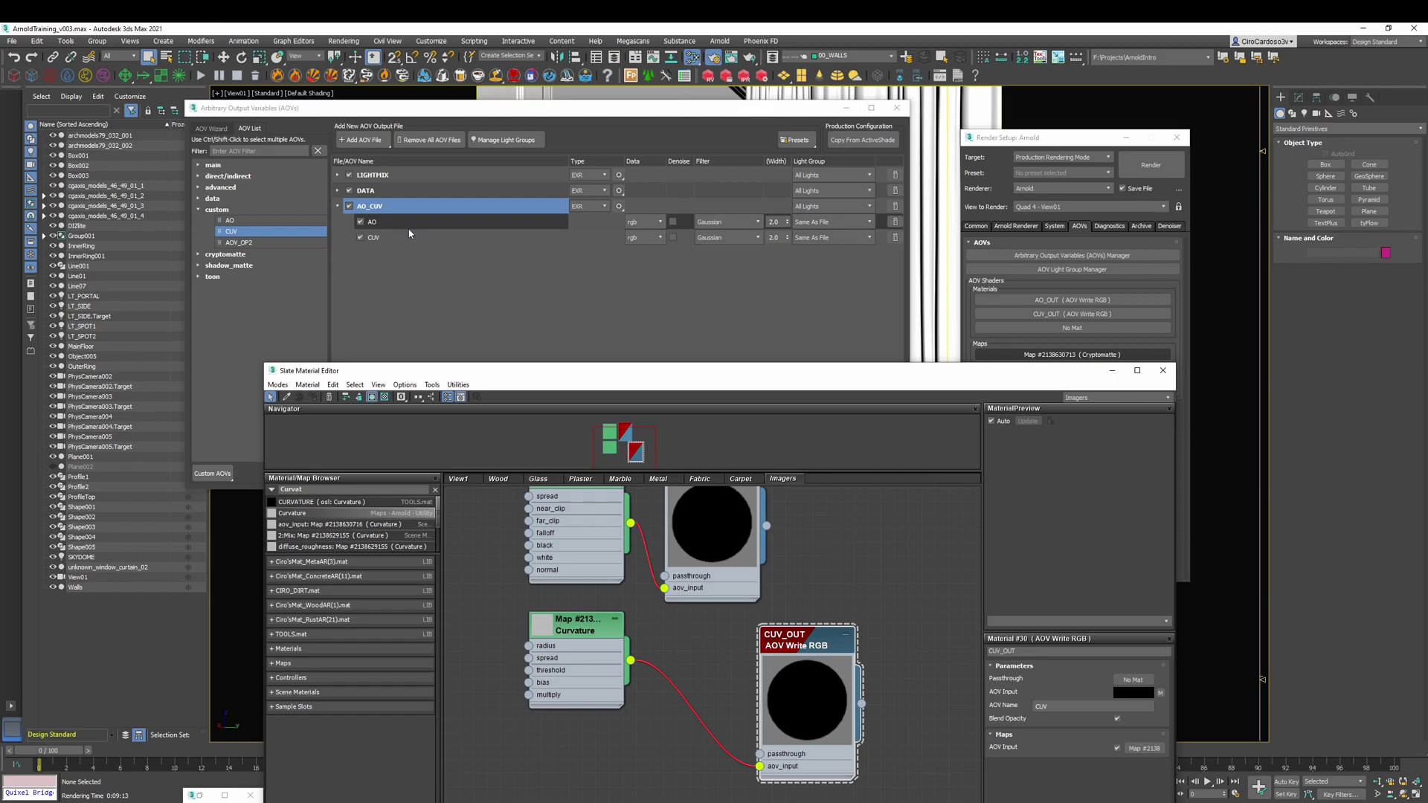
Expand the cryptomatte AOV group and add a new EXR output file named CRYPTO
left_click(424, 303)
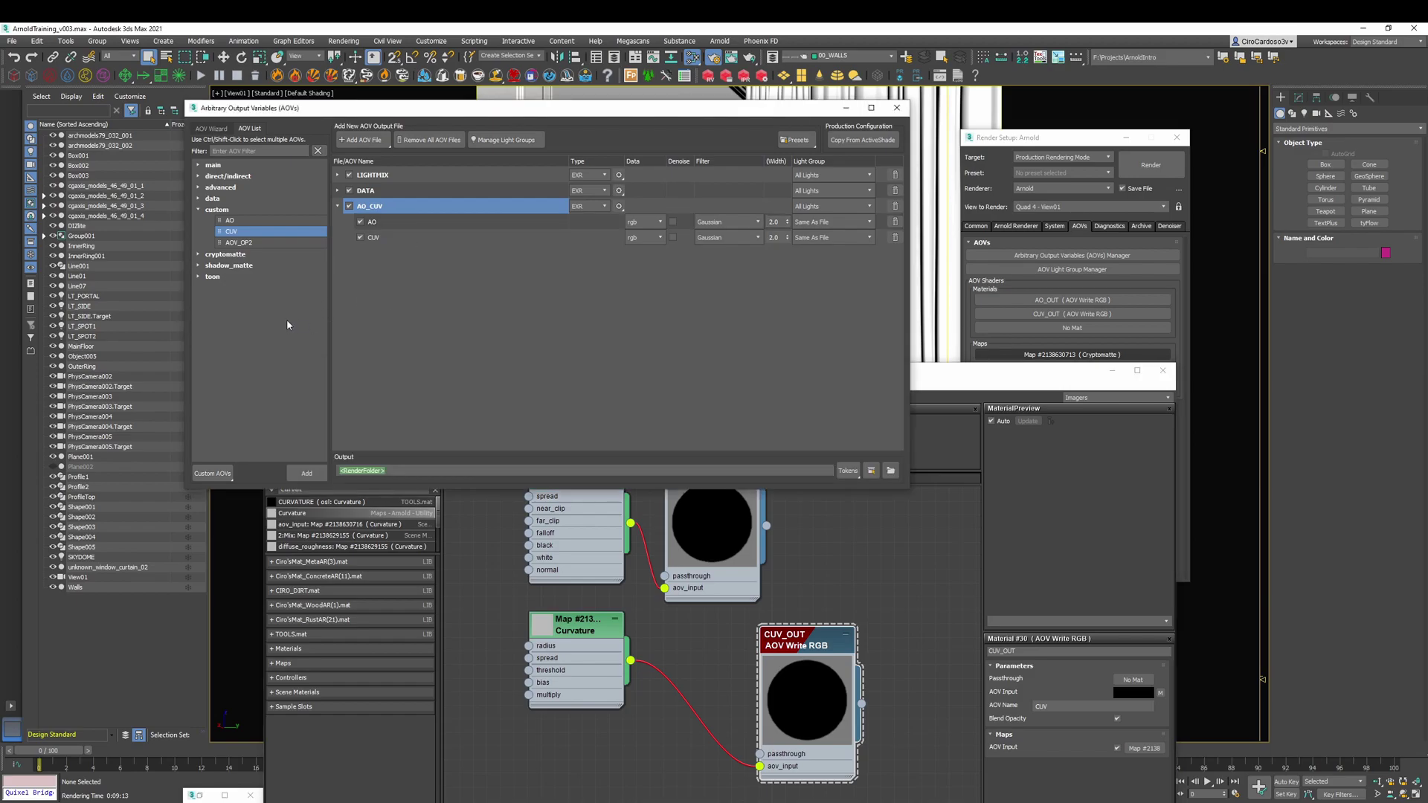
left_click(197, 254)
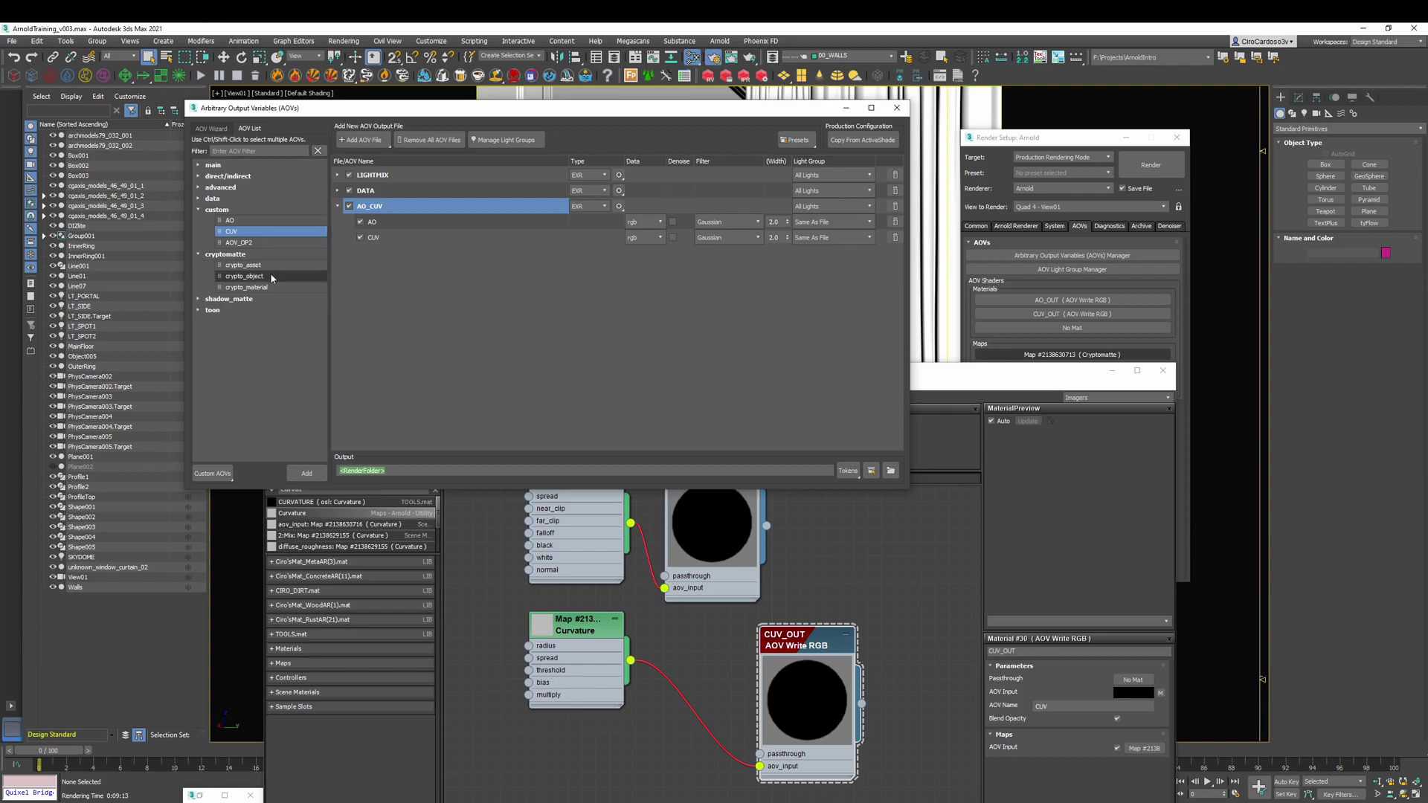
left_click(358, 137)
left_click(365, 175)
double_click(384, 253)
type("CR")
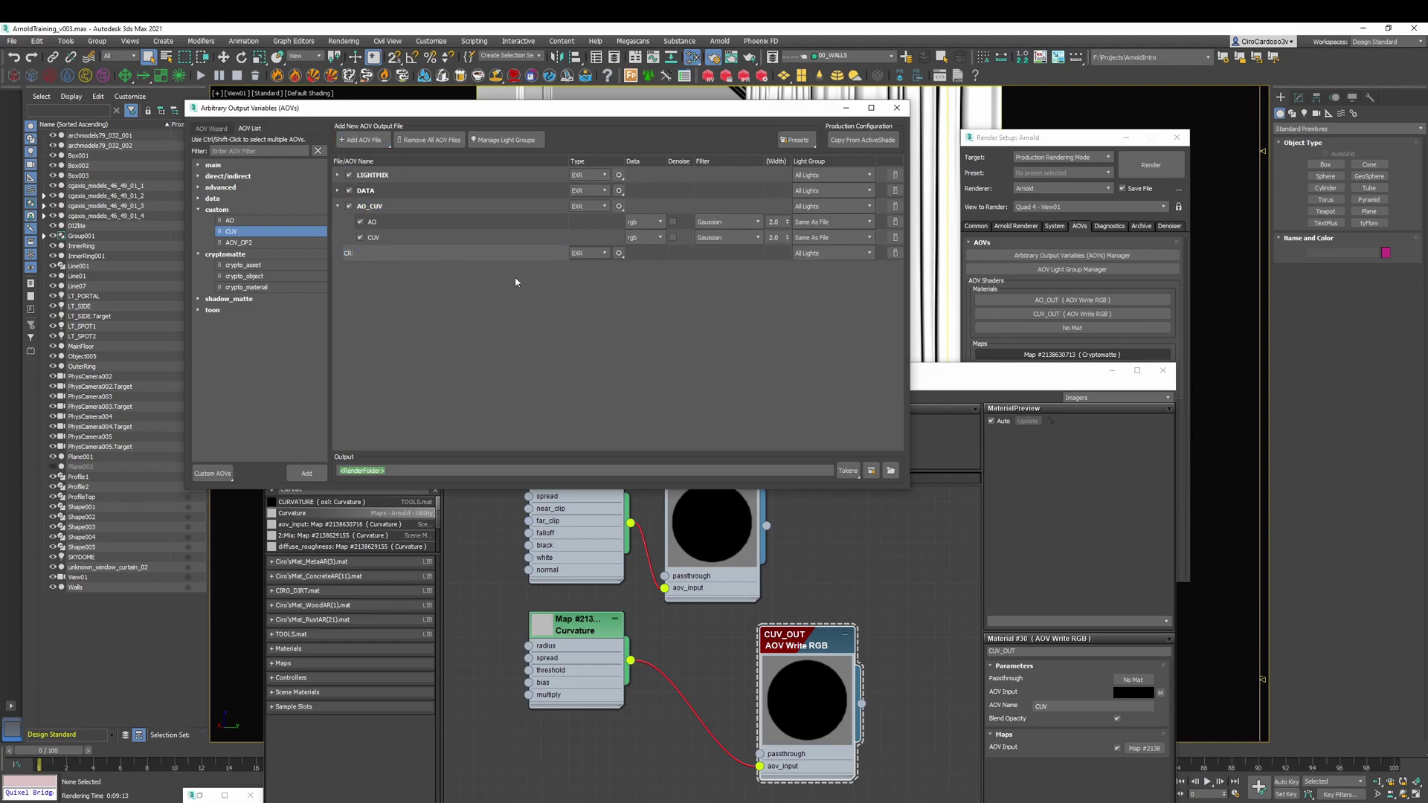
type("YPTO")
key("Return")
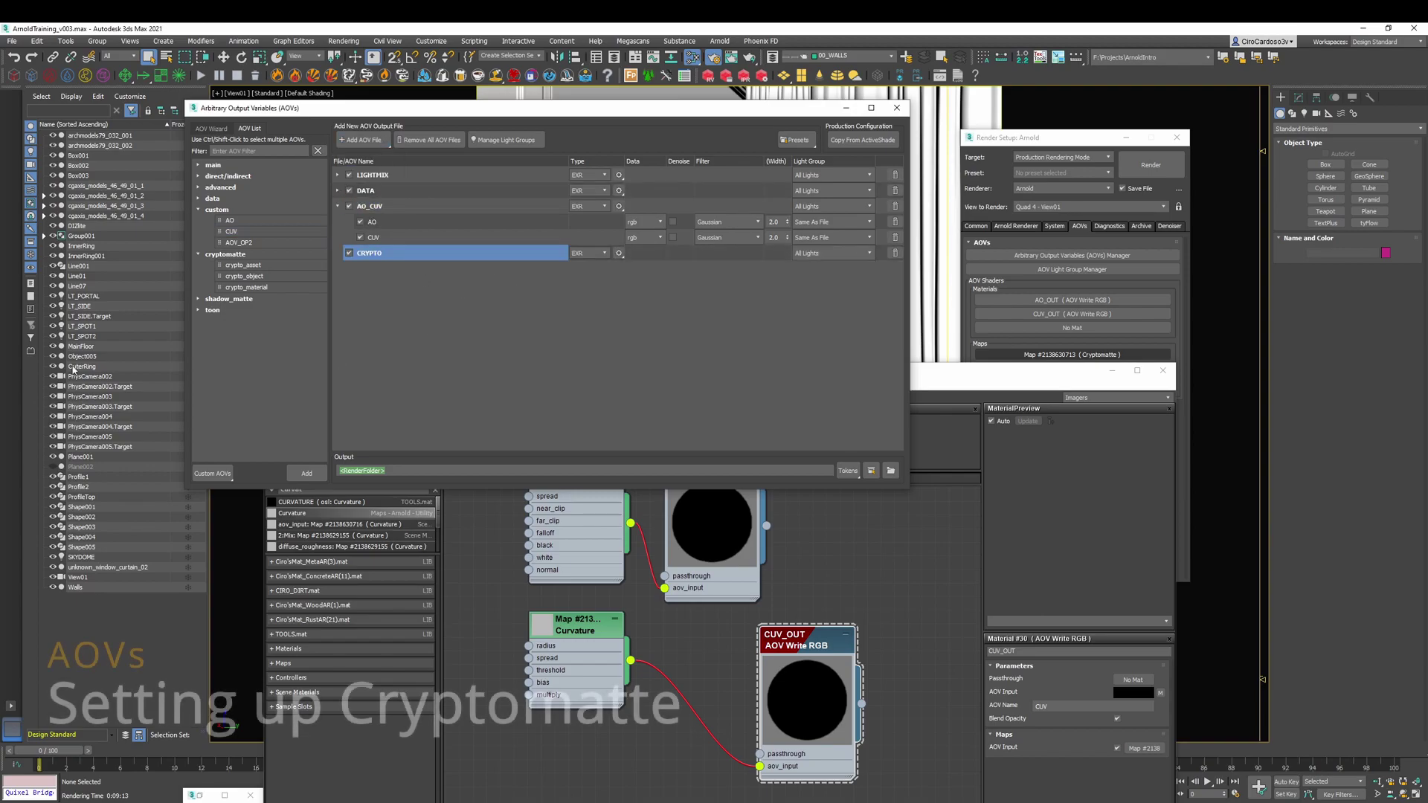
Add the crypto_asset, crypto_object and crypto_material AOVs to the CRYPTO output file
left_click(240, 266)
left_click(246, 287, "shift")
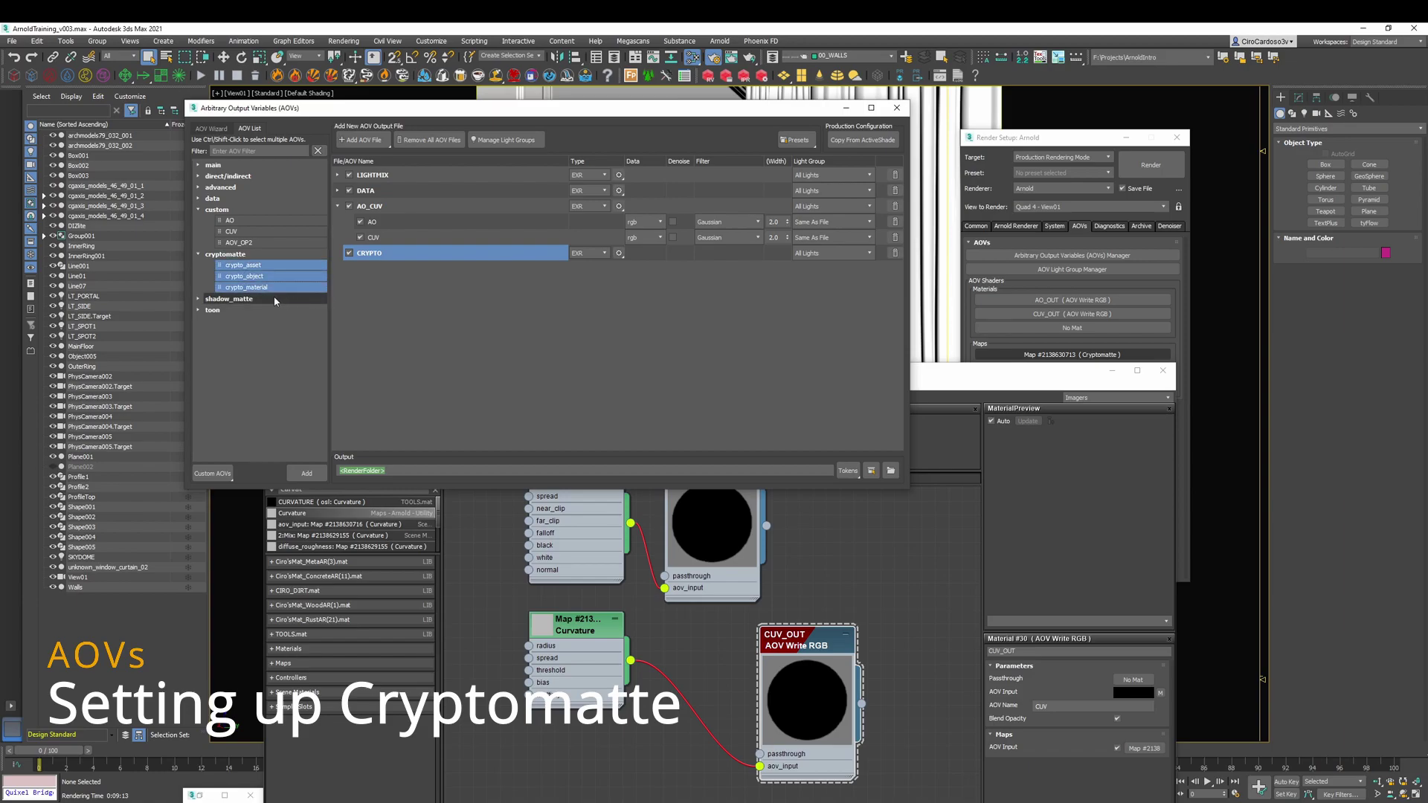
left_click_drag(274, 281, 437, 253)
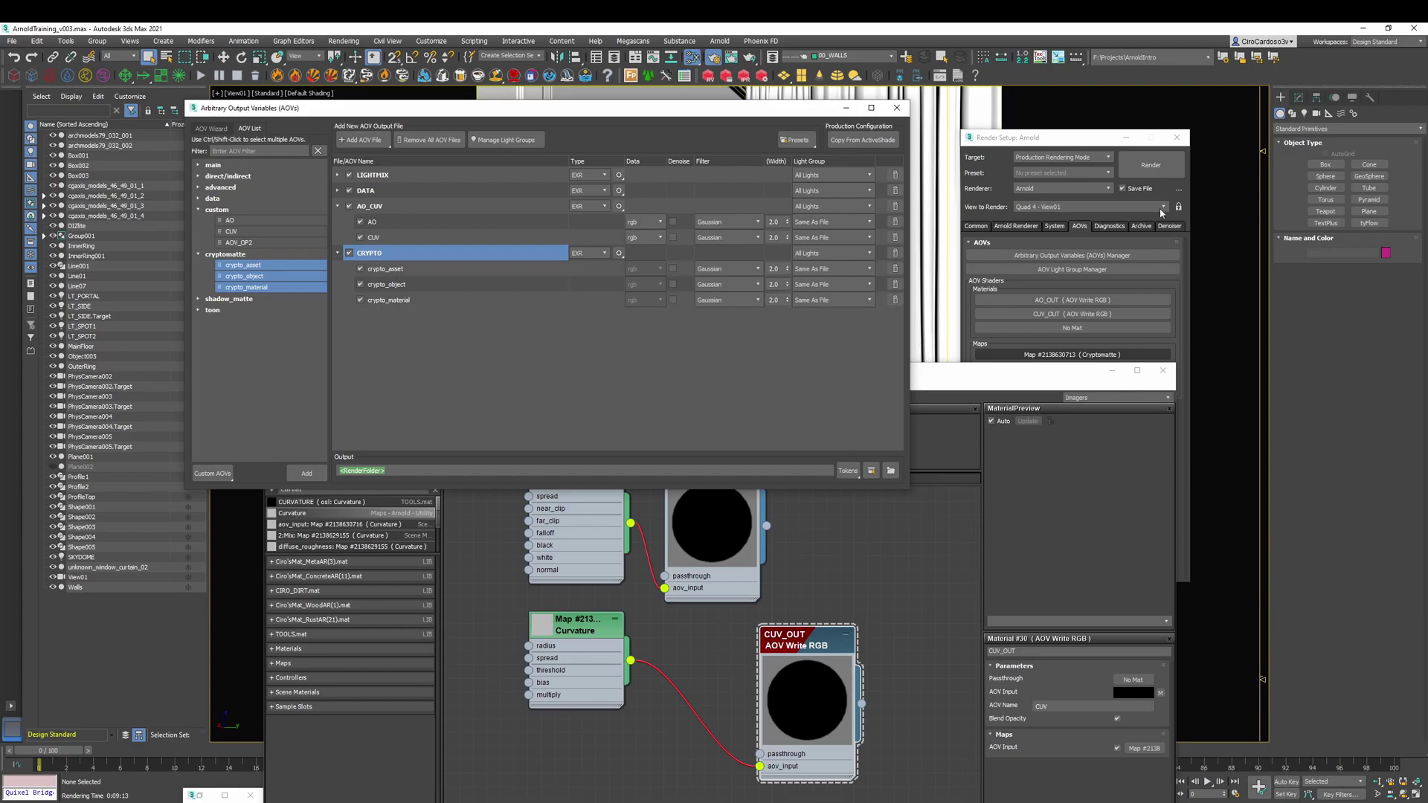
left_click(1060, 147)
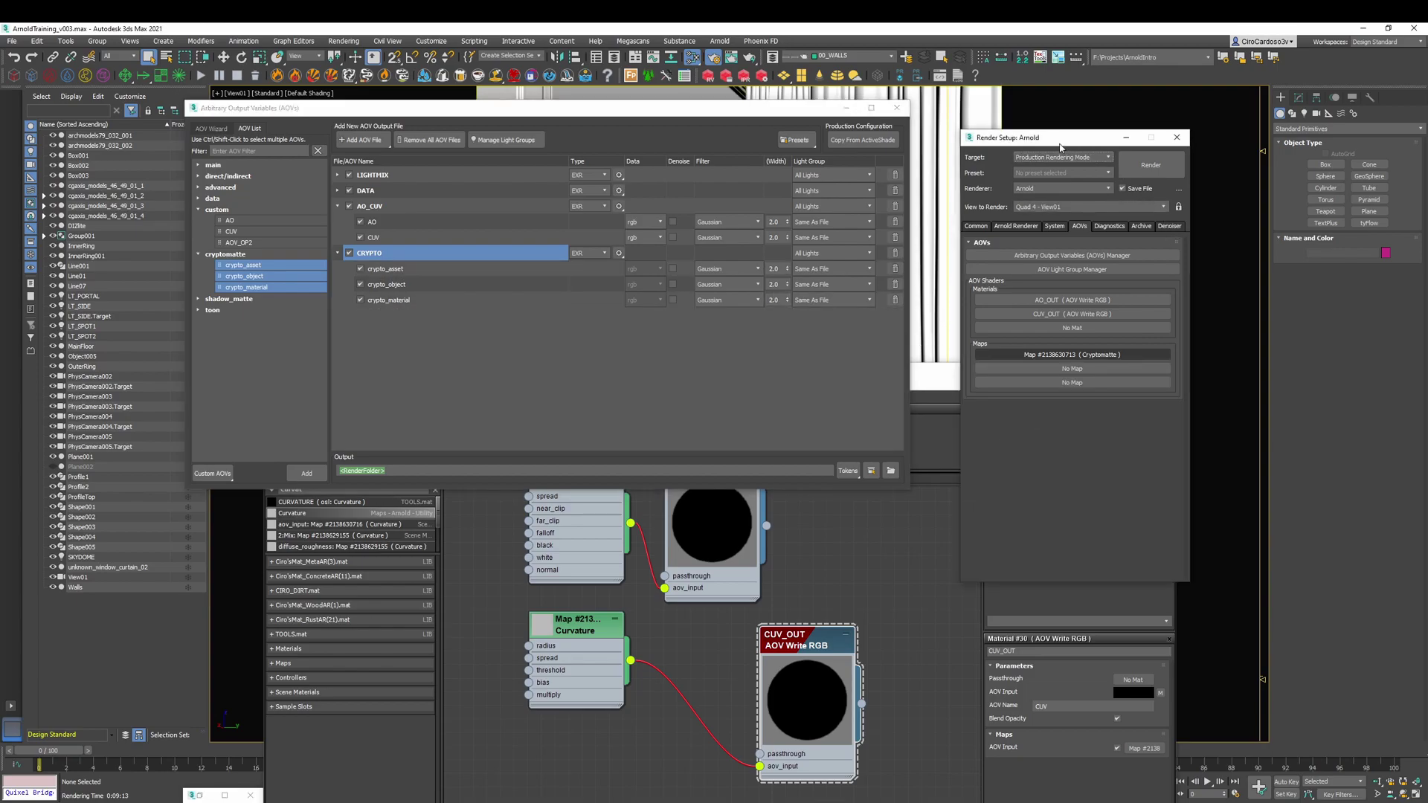
right_click(1088, 355)
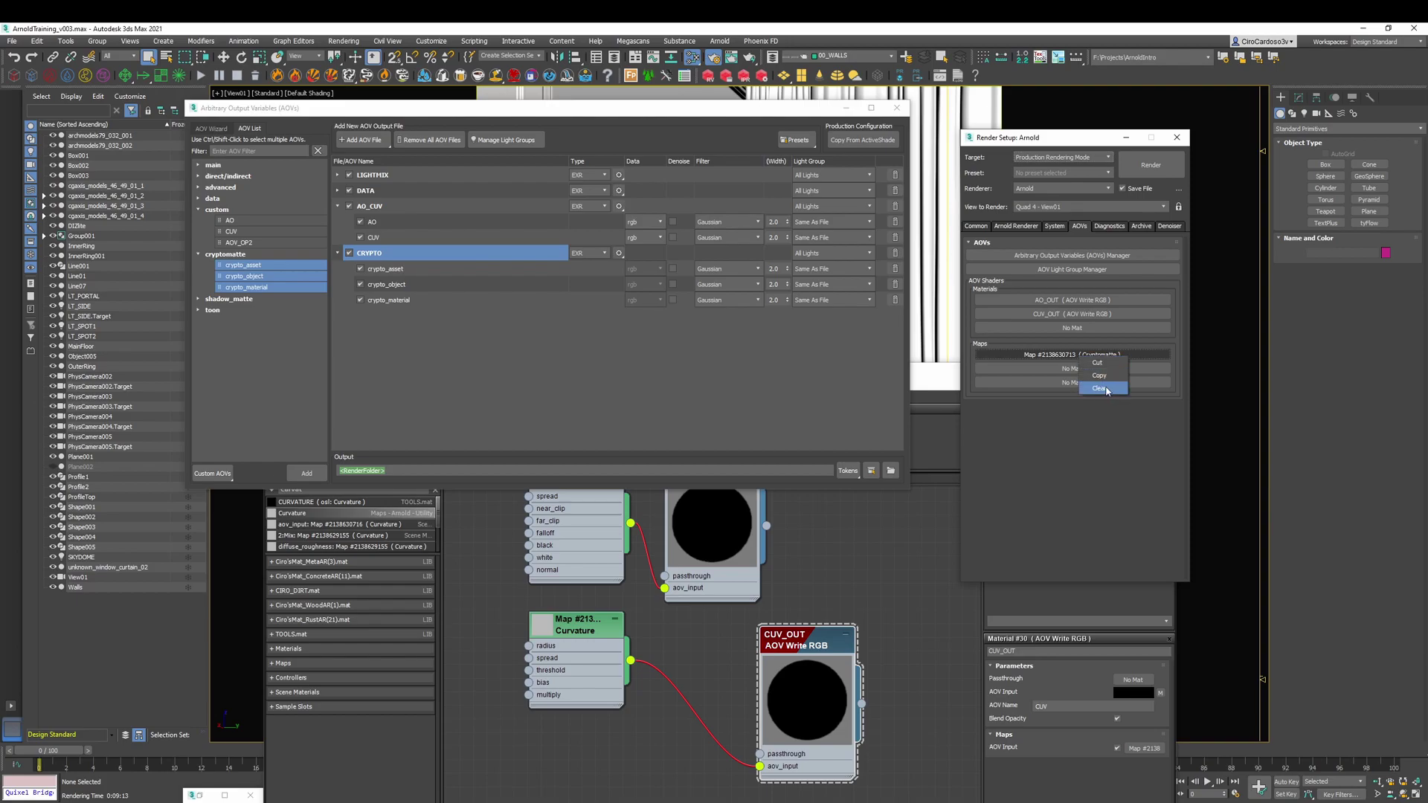
left_click(1108, 388)
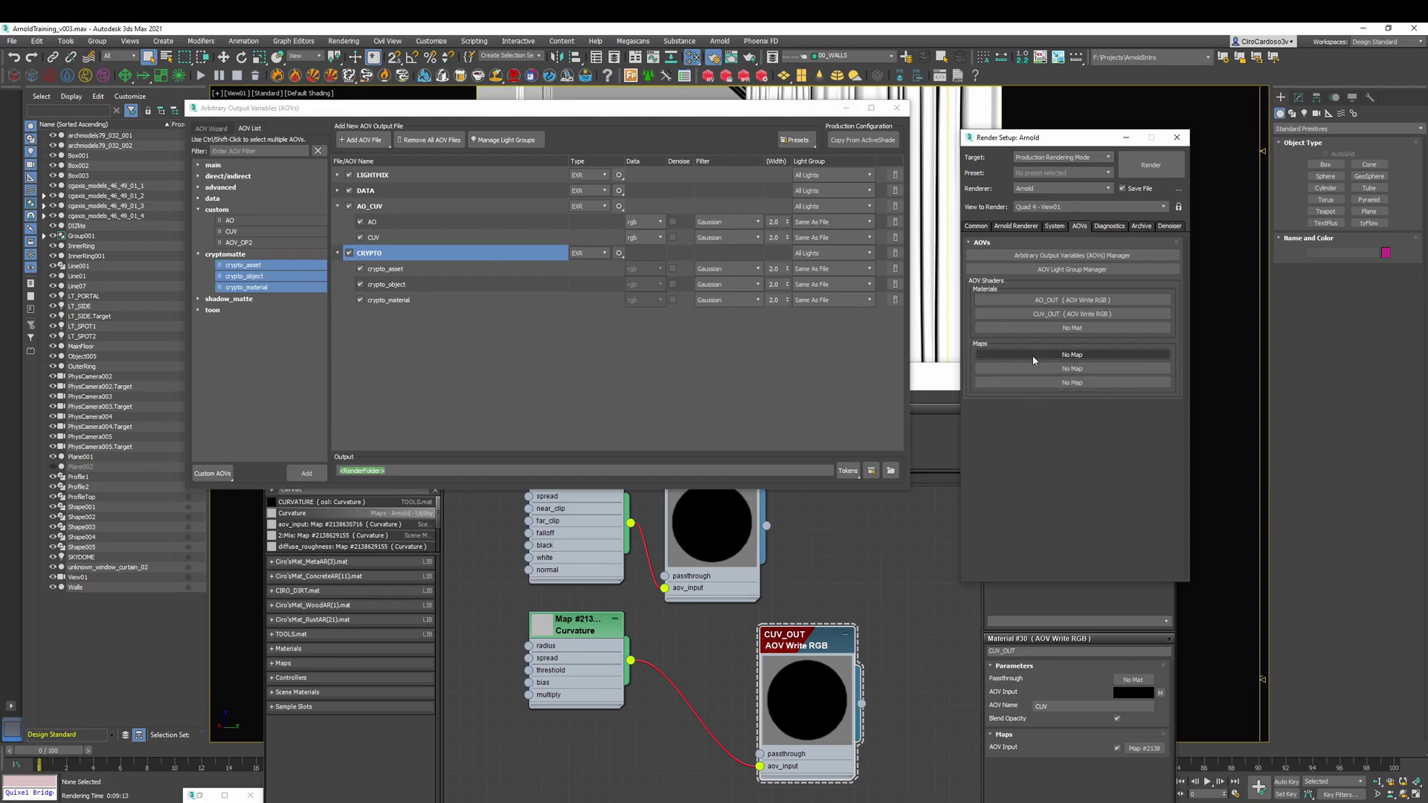
left_click(1075, 354)
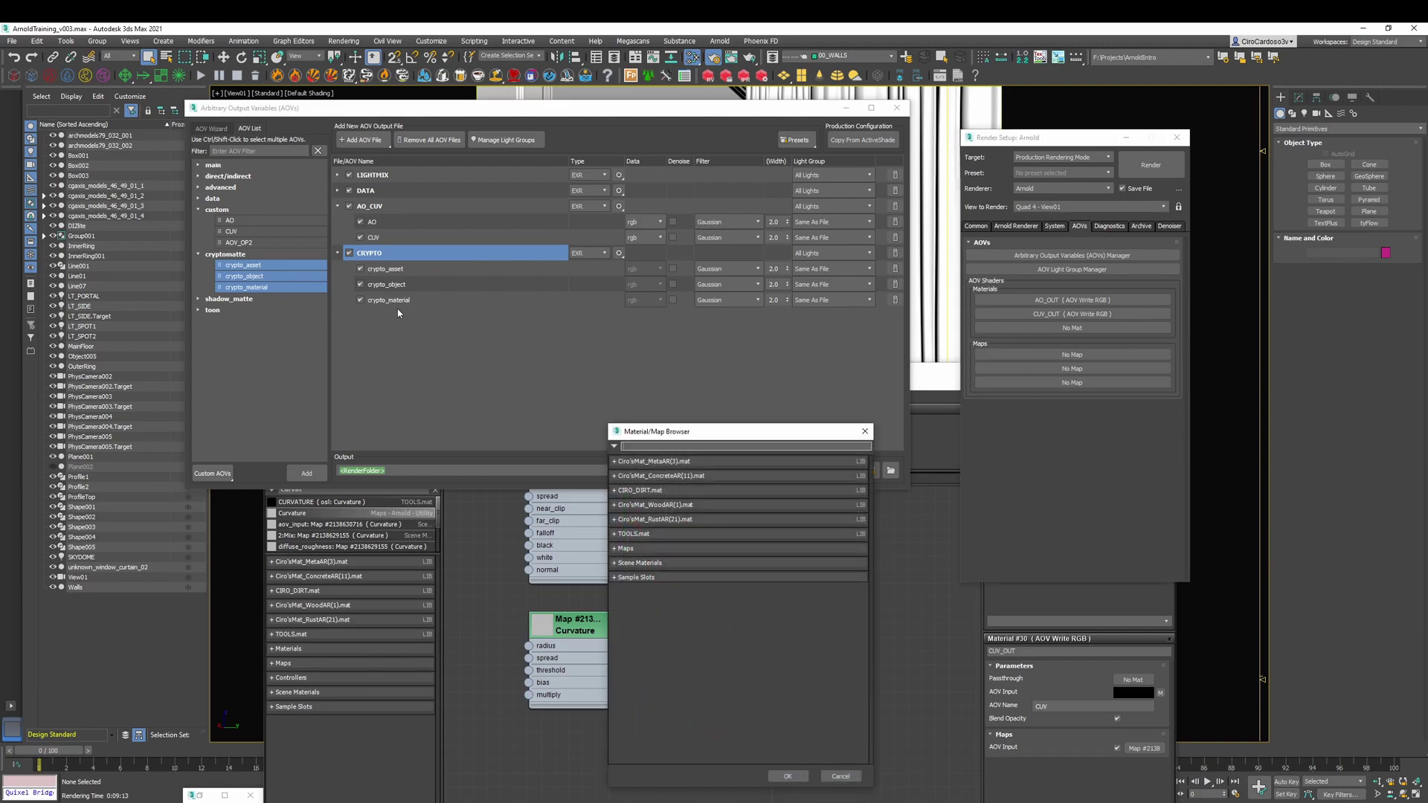
type("Cry")
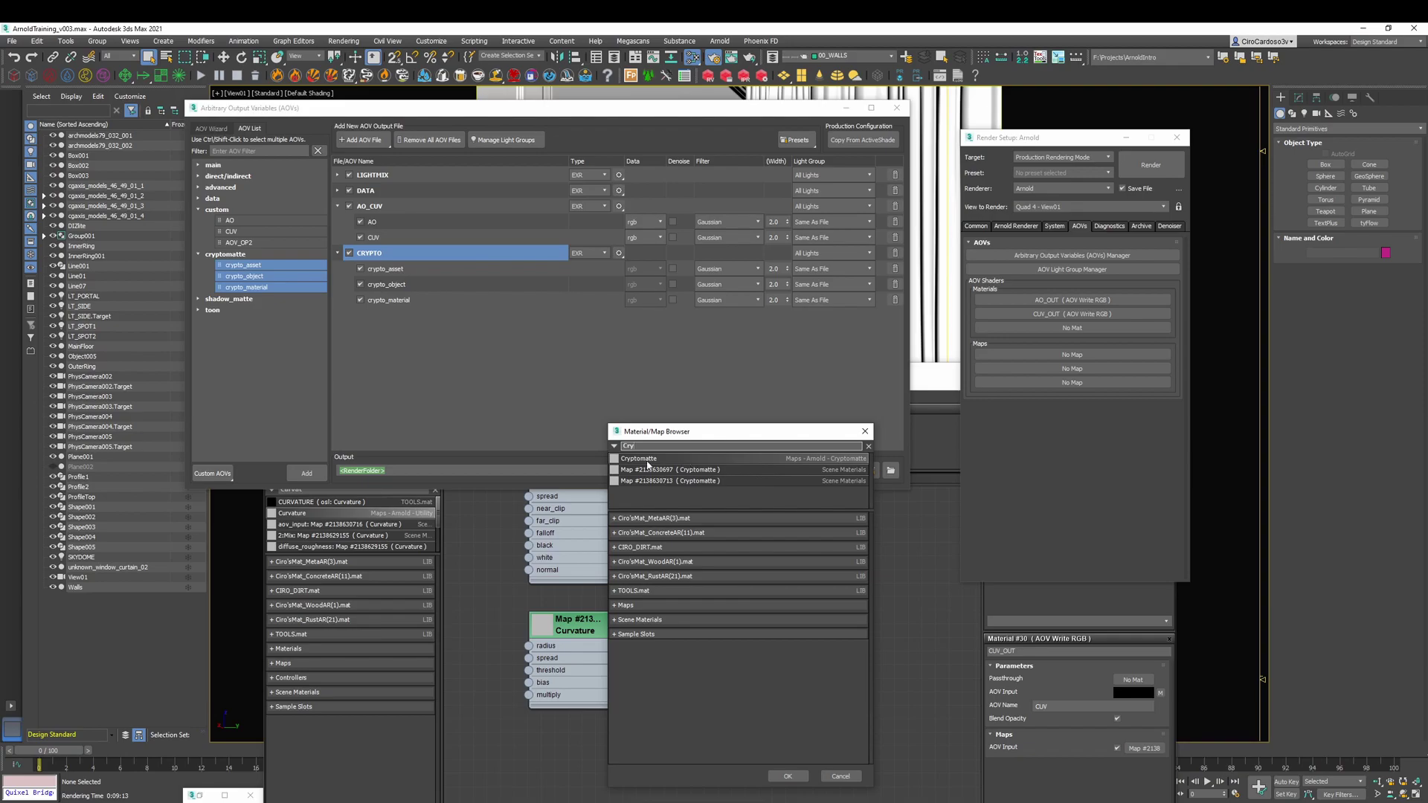
double_click(671, 481)
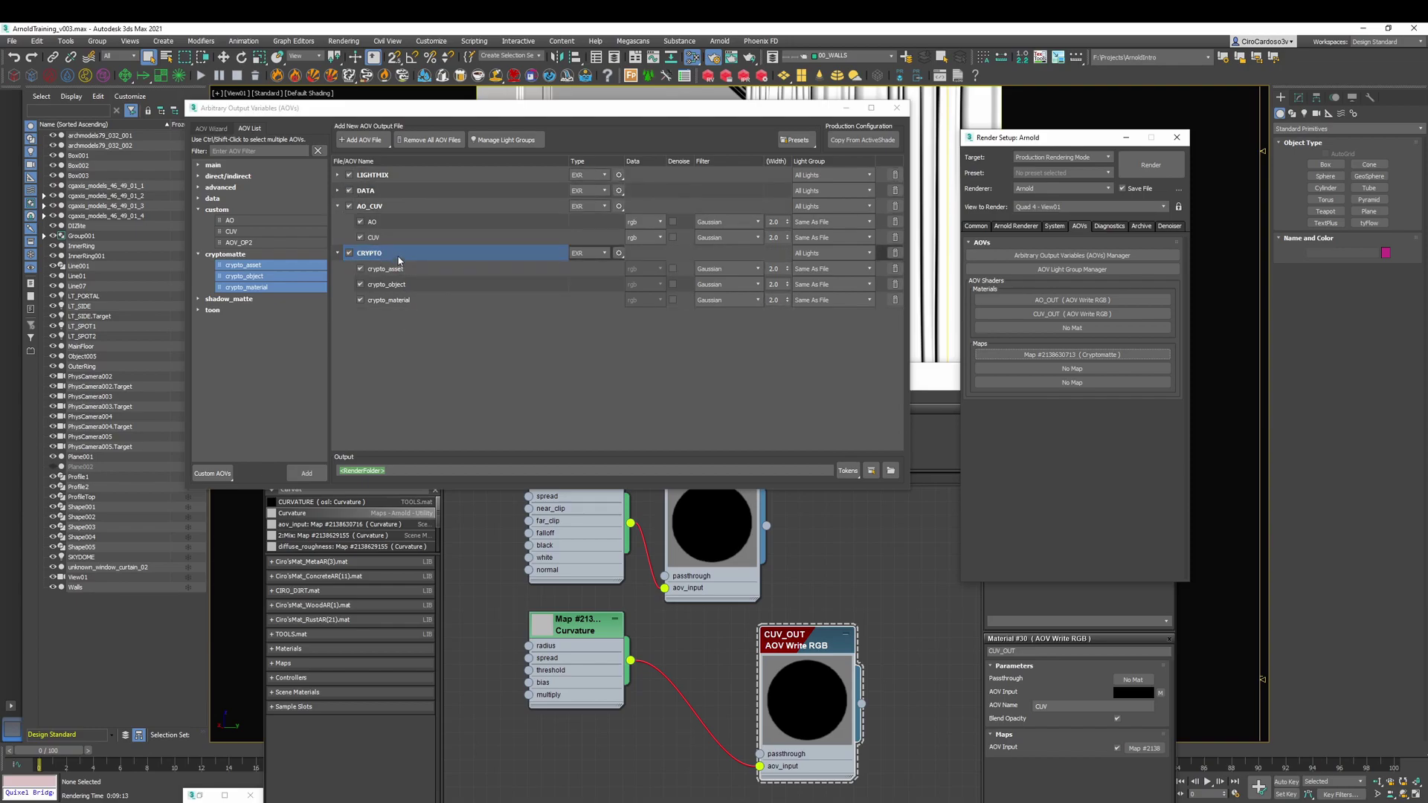
Review the AOVs contained in the LIGHTMIX, DATA, AO_CUV and CRYPTO output files
left_click(338, 206)
left_click(338, 221)
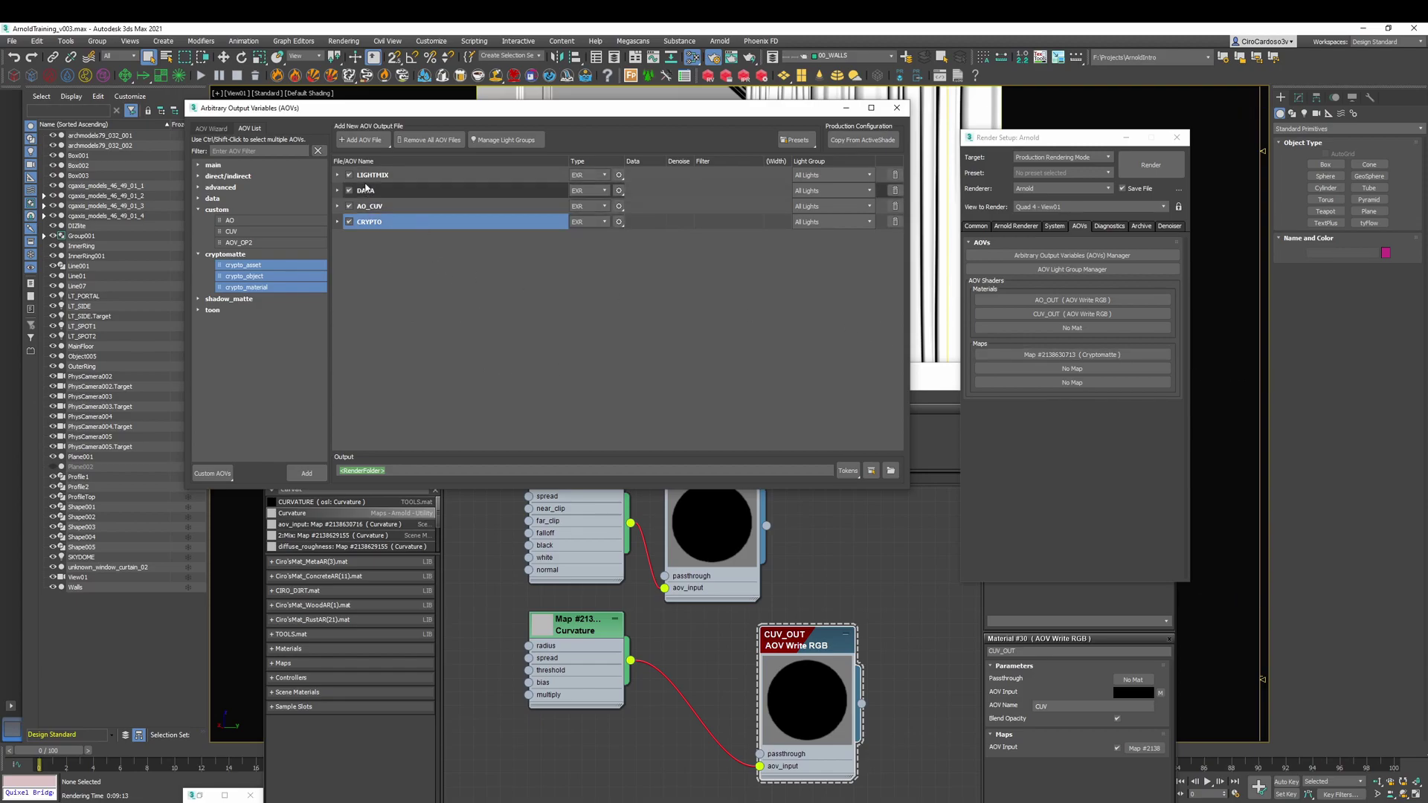
left_click(338, 175)
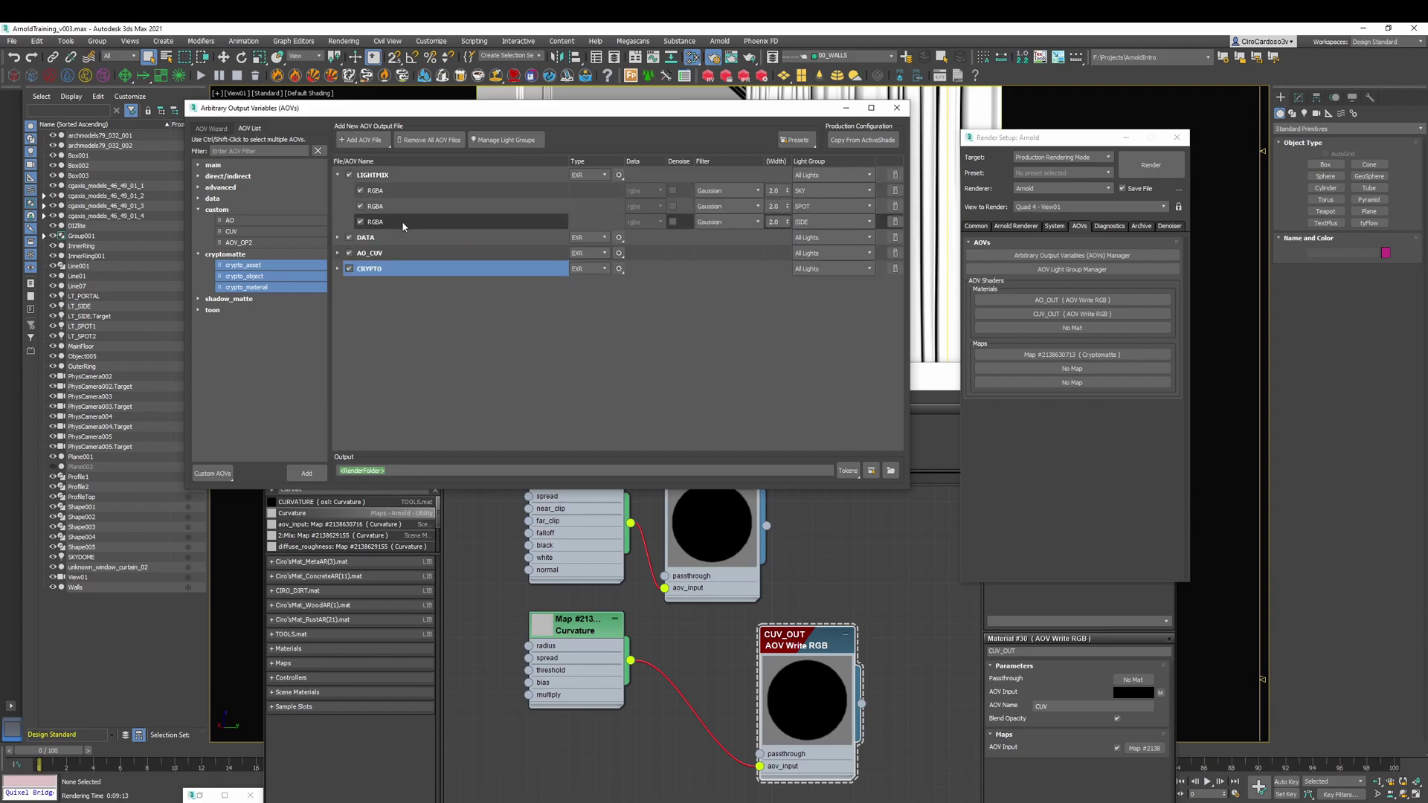
left_click(338, 237)
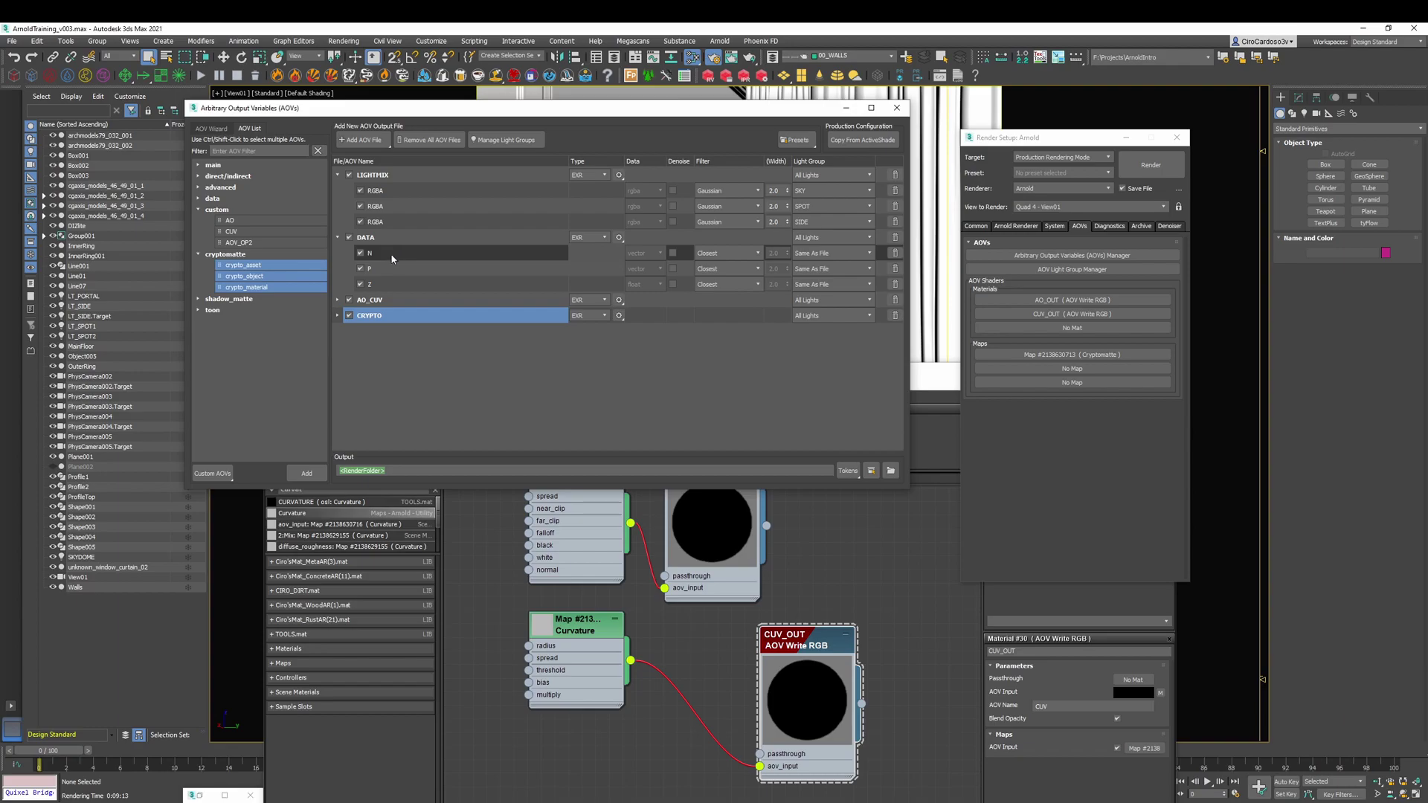
left_click(341, 300)
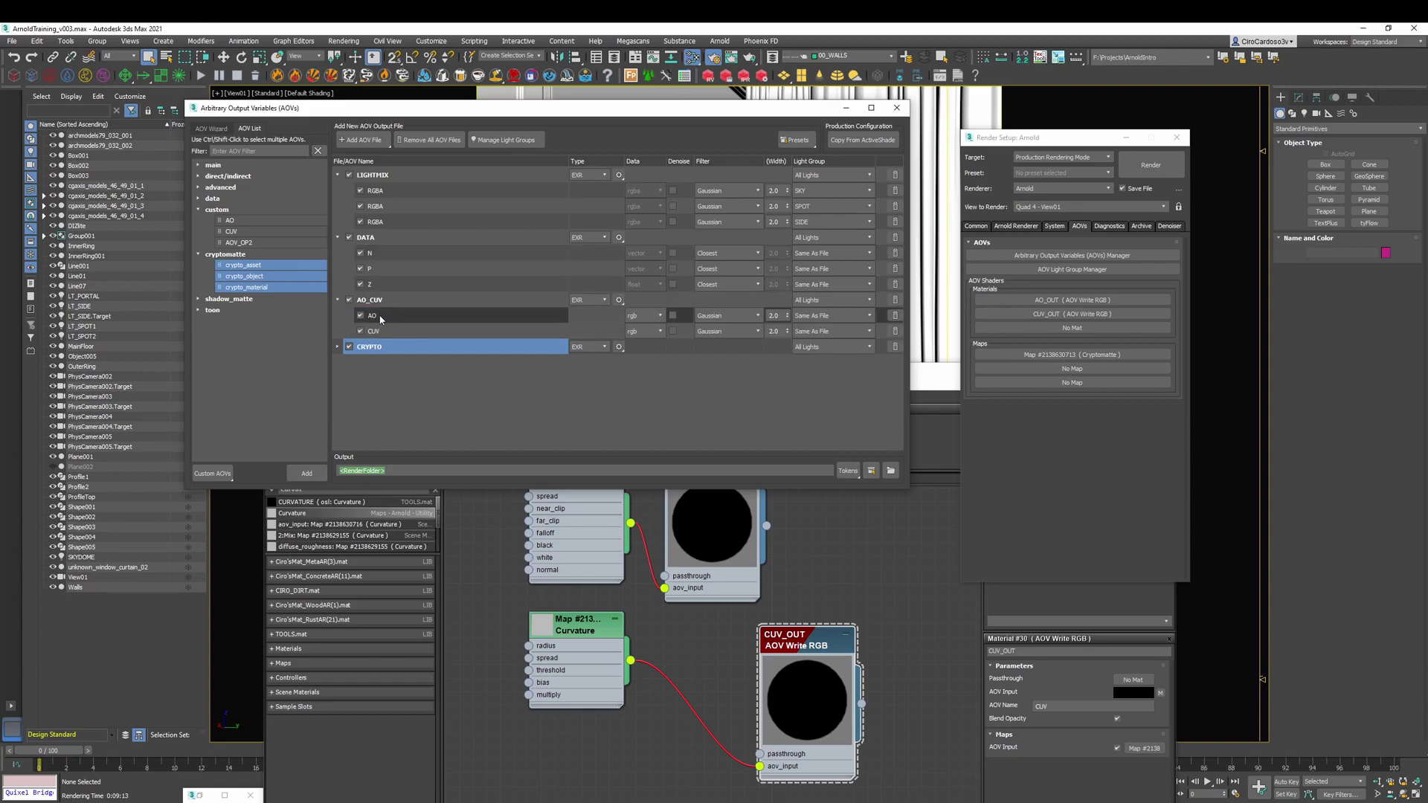
left_click(337, 346)
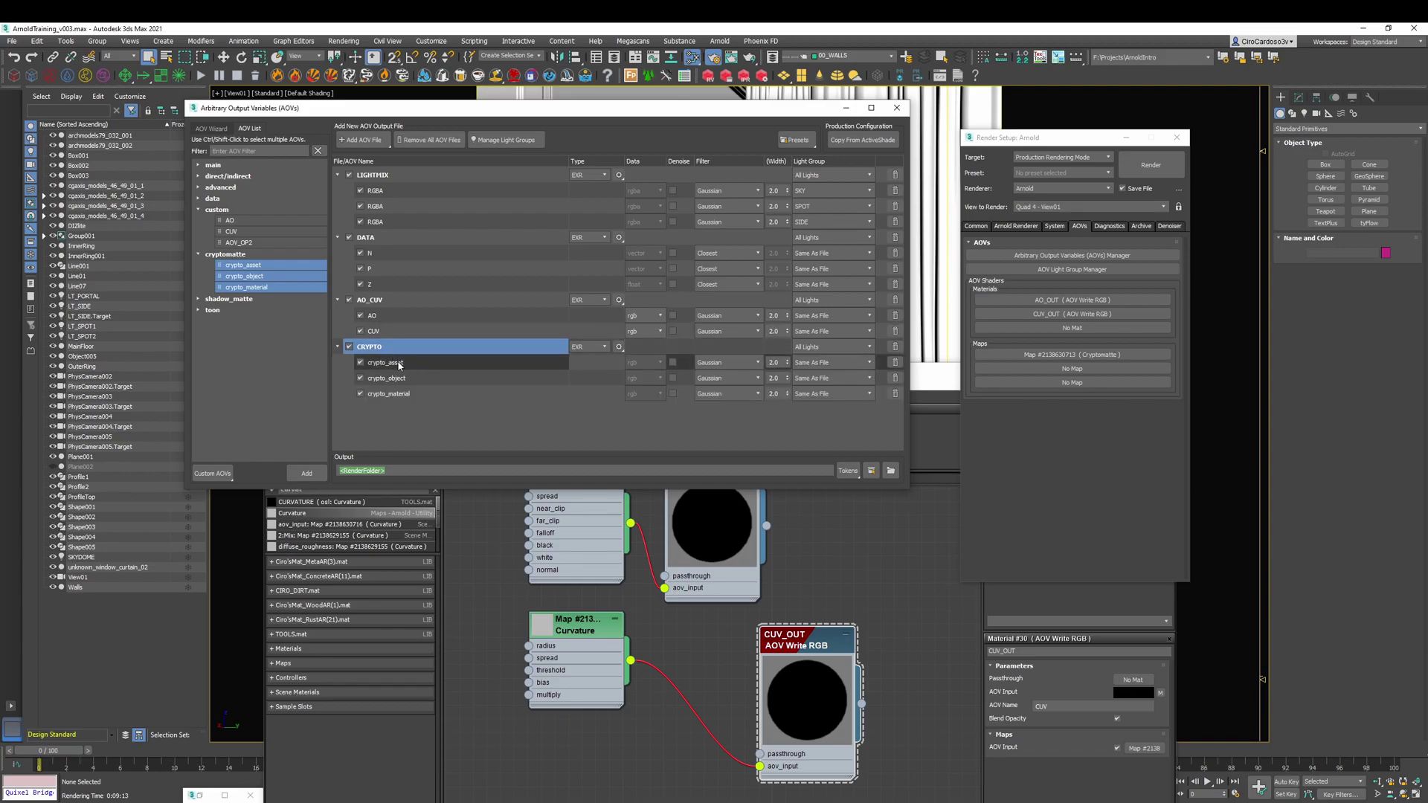
Switch to File Explorer, open the AOVS folder inside output and inspect the AO.exr and AOVs.exr files
key("alt+Tab")
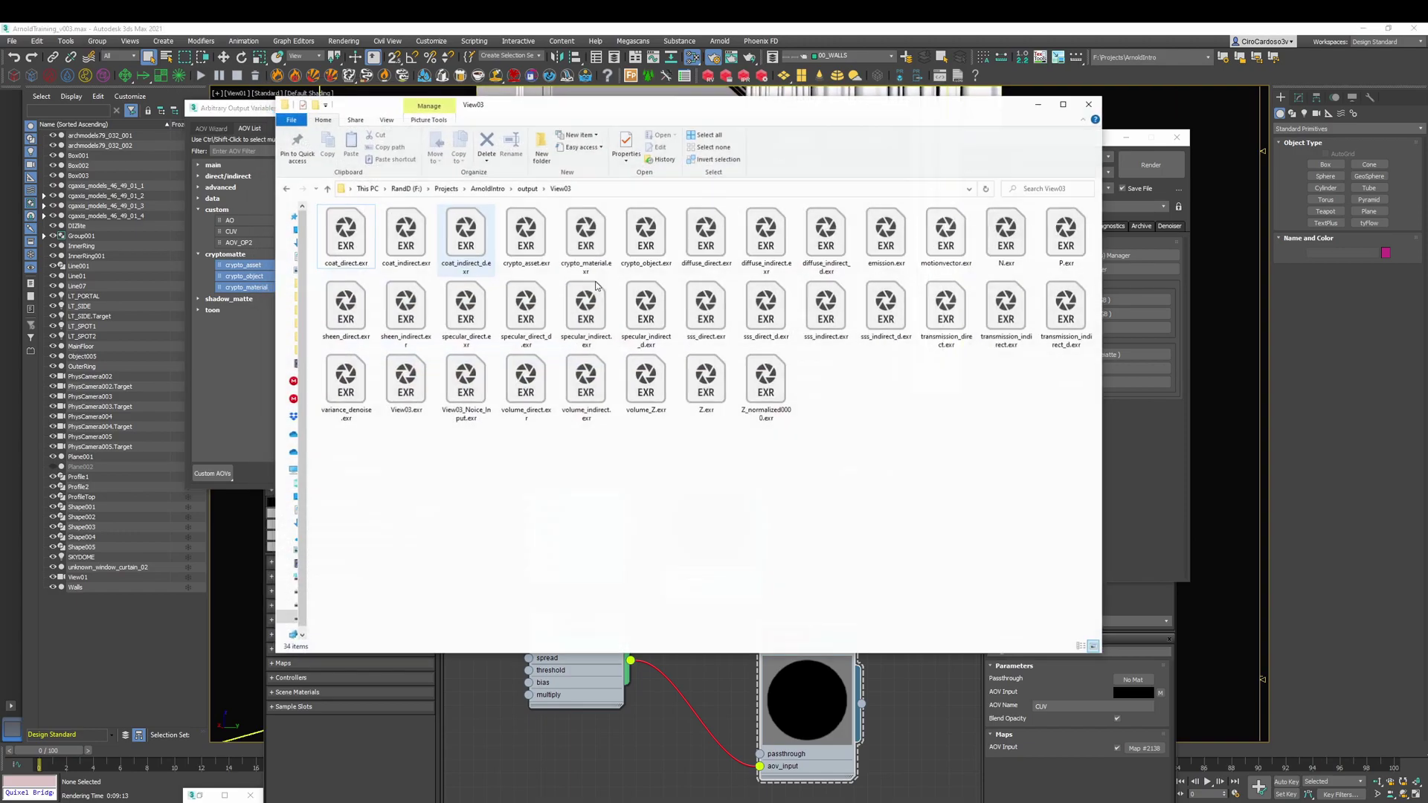
left_click(529, 189)
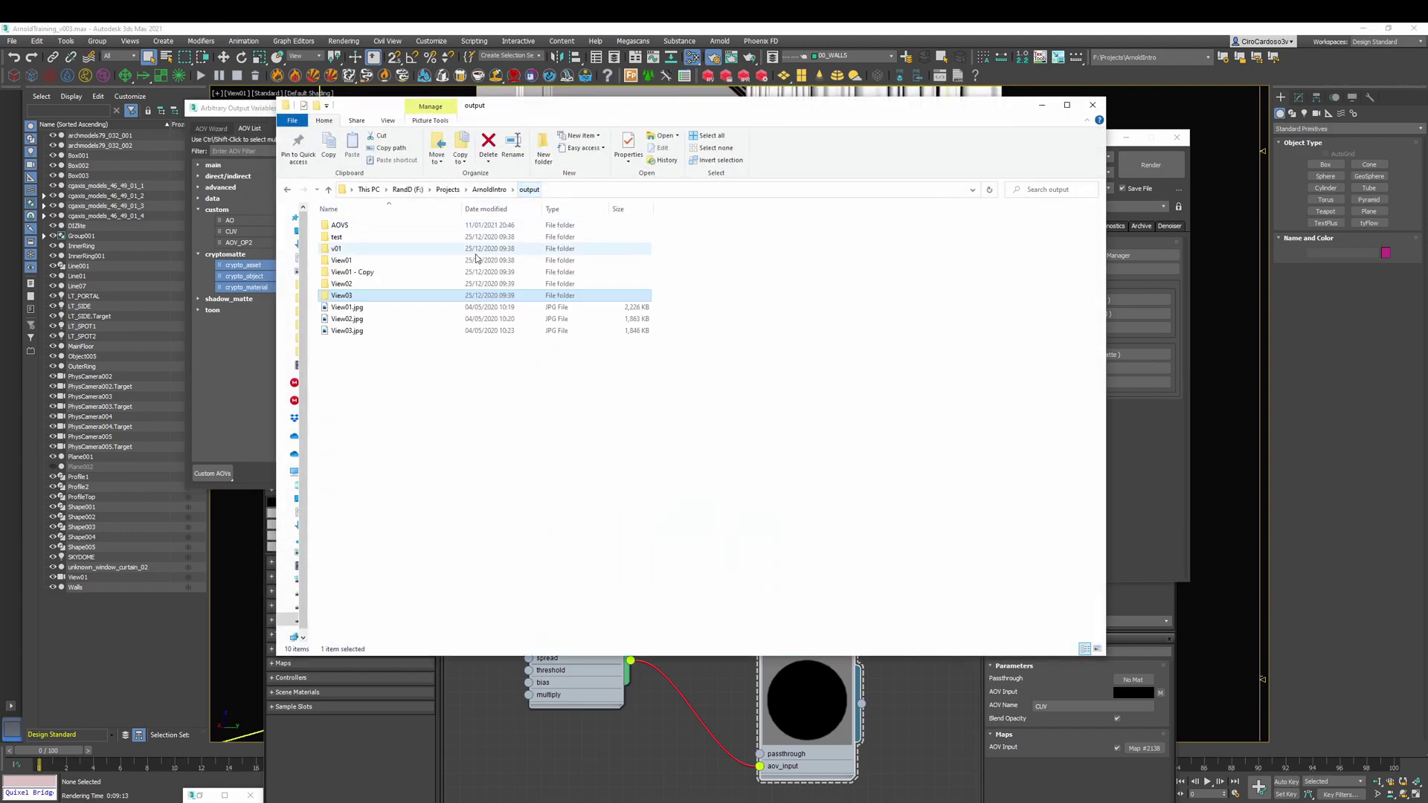
double_click(350, 225)
left_click(411, 232)
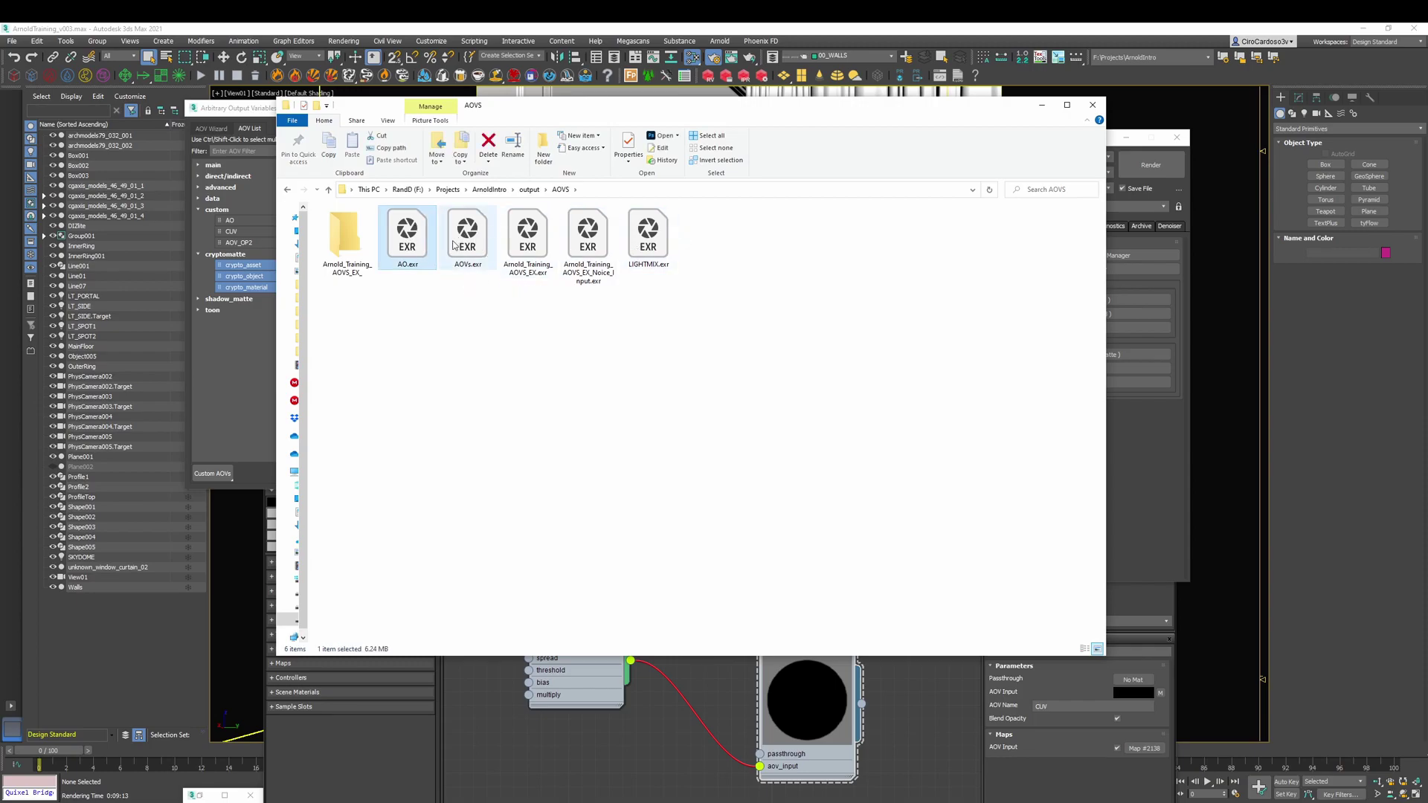
left_click(474, 245)
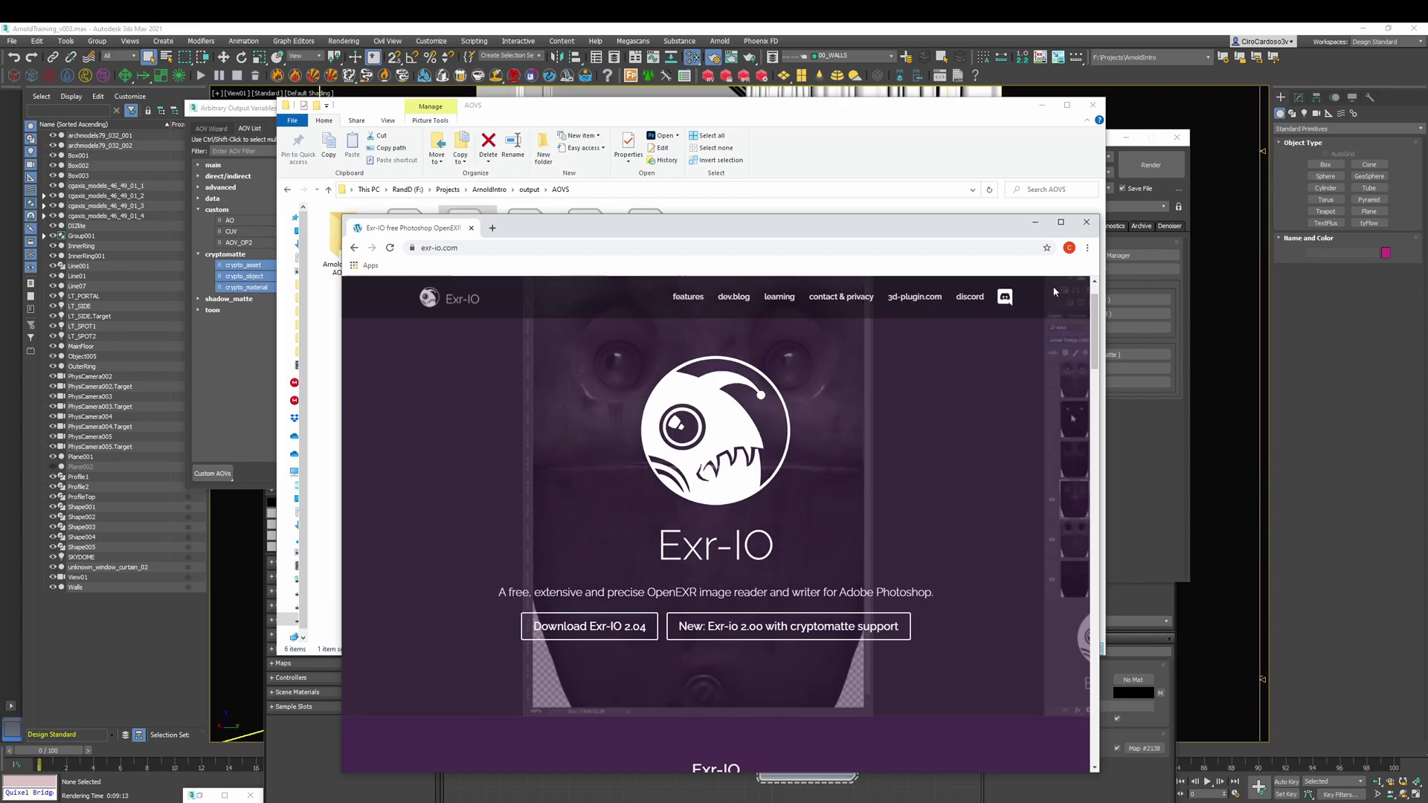
Put the Exr-IO web page away and open LIGHTMIX.exr from the AOVS folder in Photoshop with the current Exr-IO options
left_click(1036, 224)
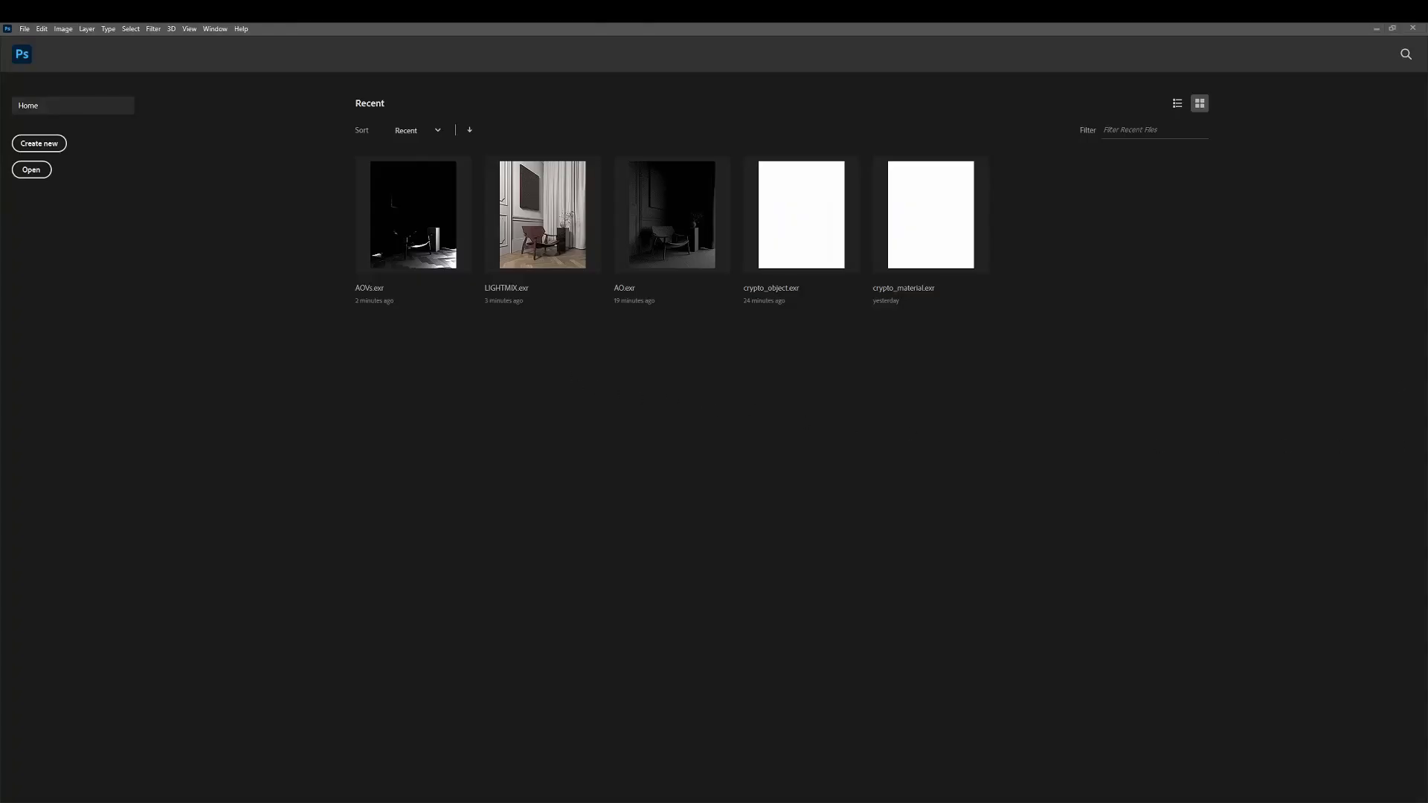
key("alt+Tab")
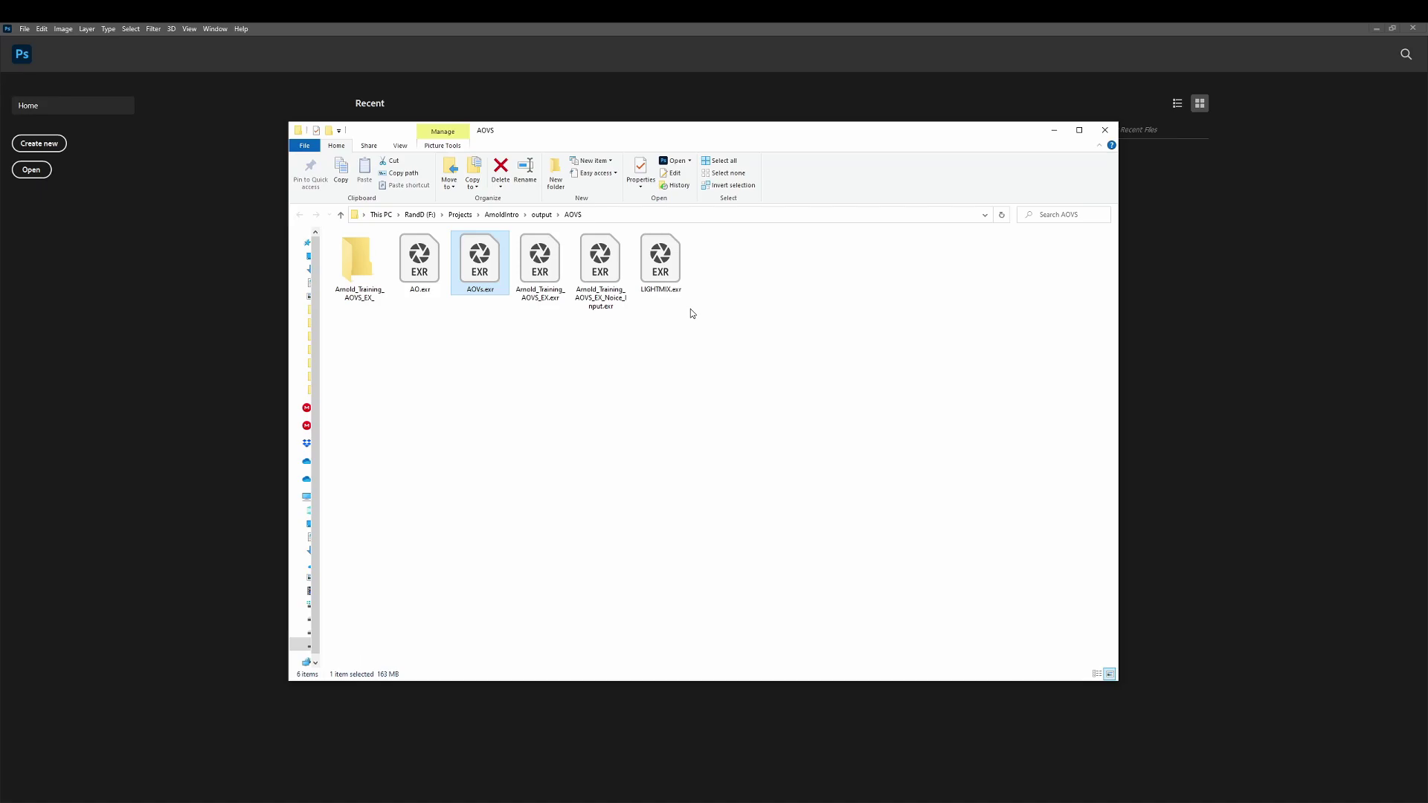
left_click(662, 280)
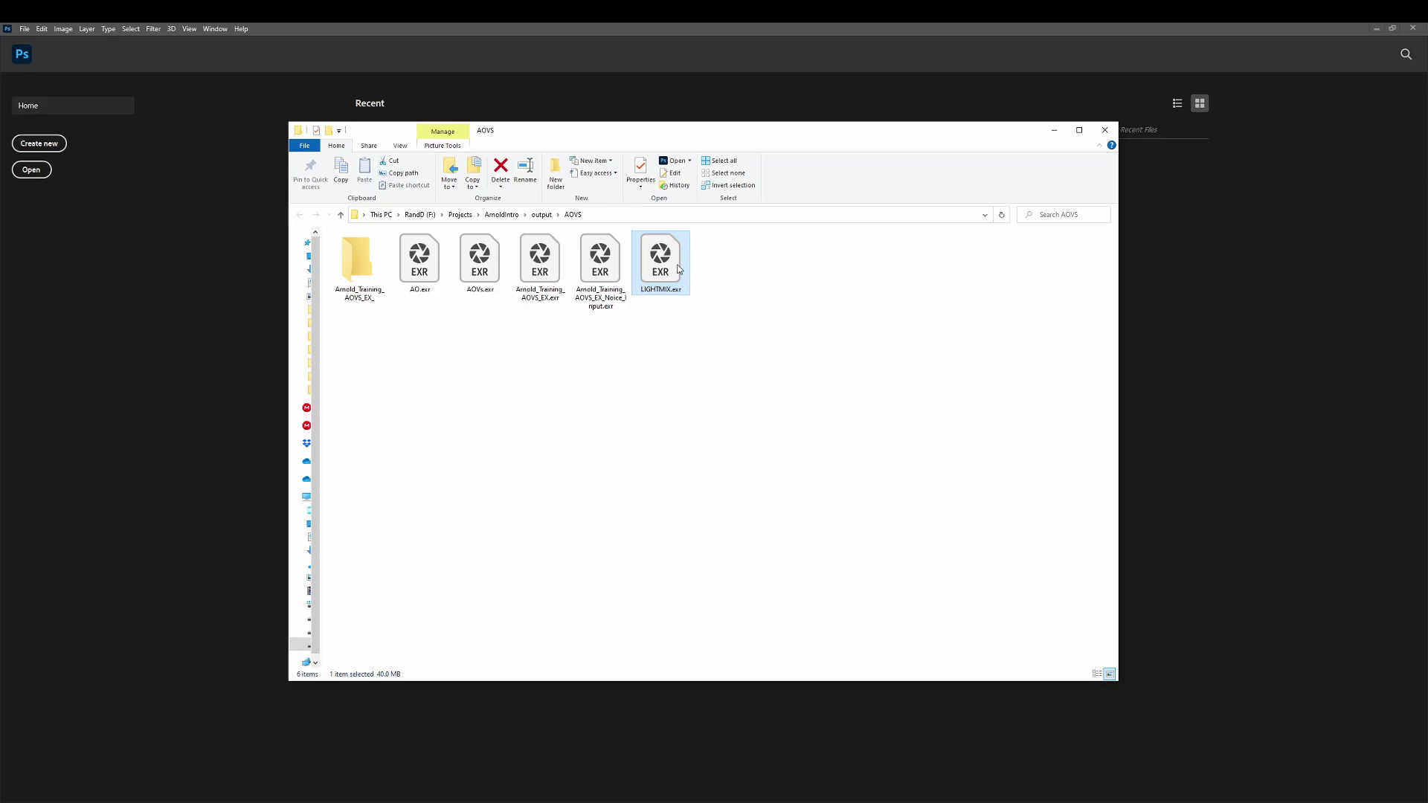
left_click_drag(664, 262, 198, 253)
left_click_drag(729, 231, 725, 313)
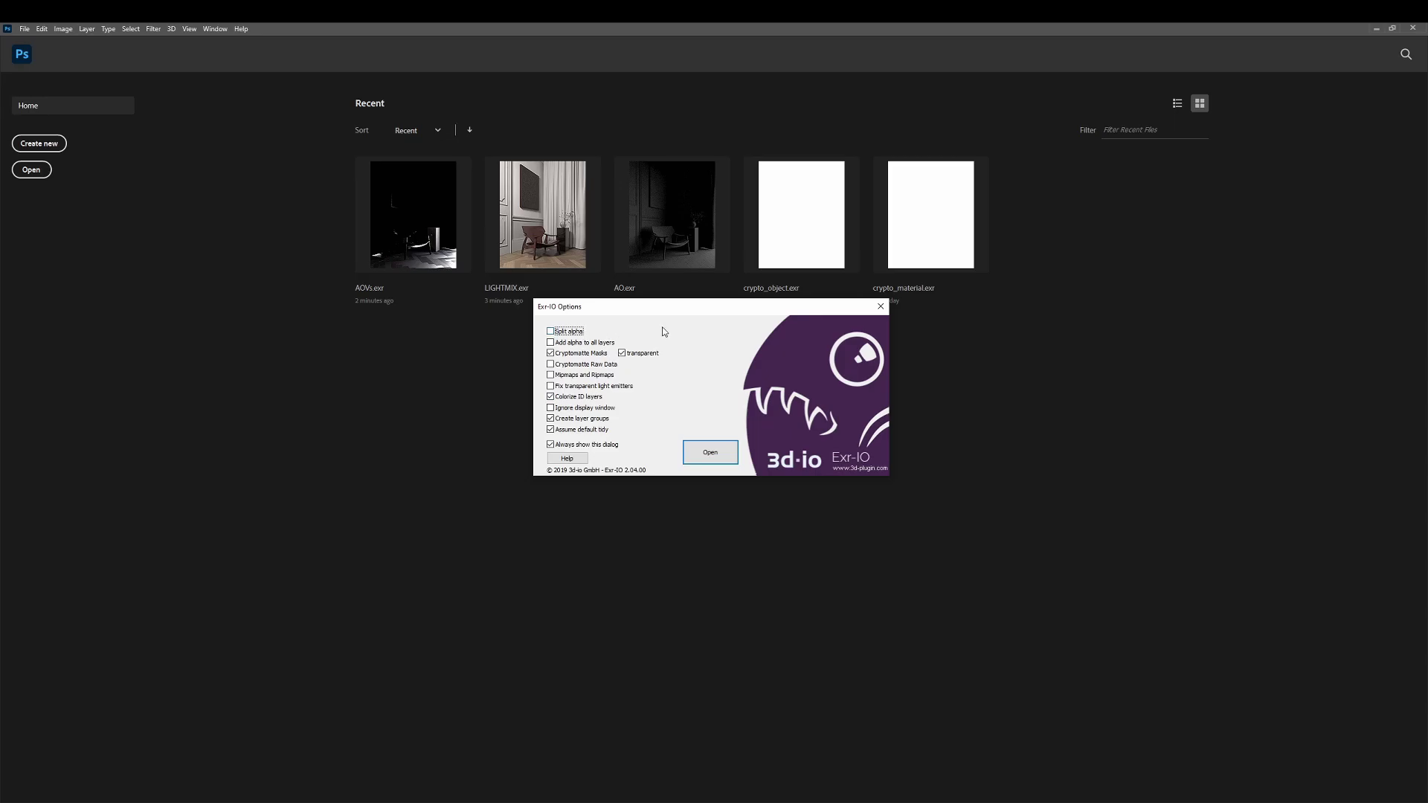
left_click(710, 453)
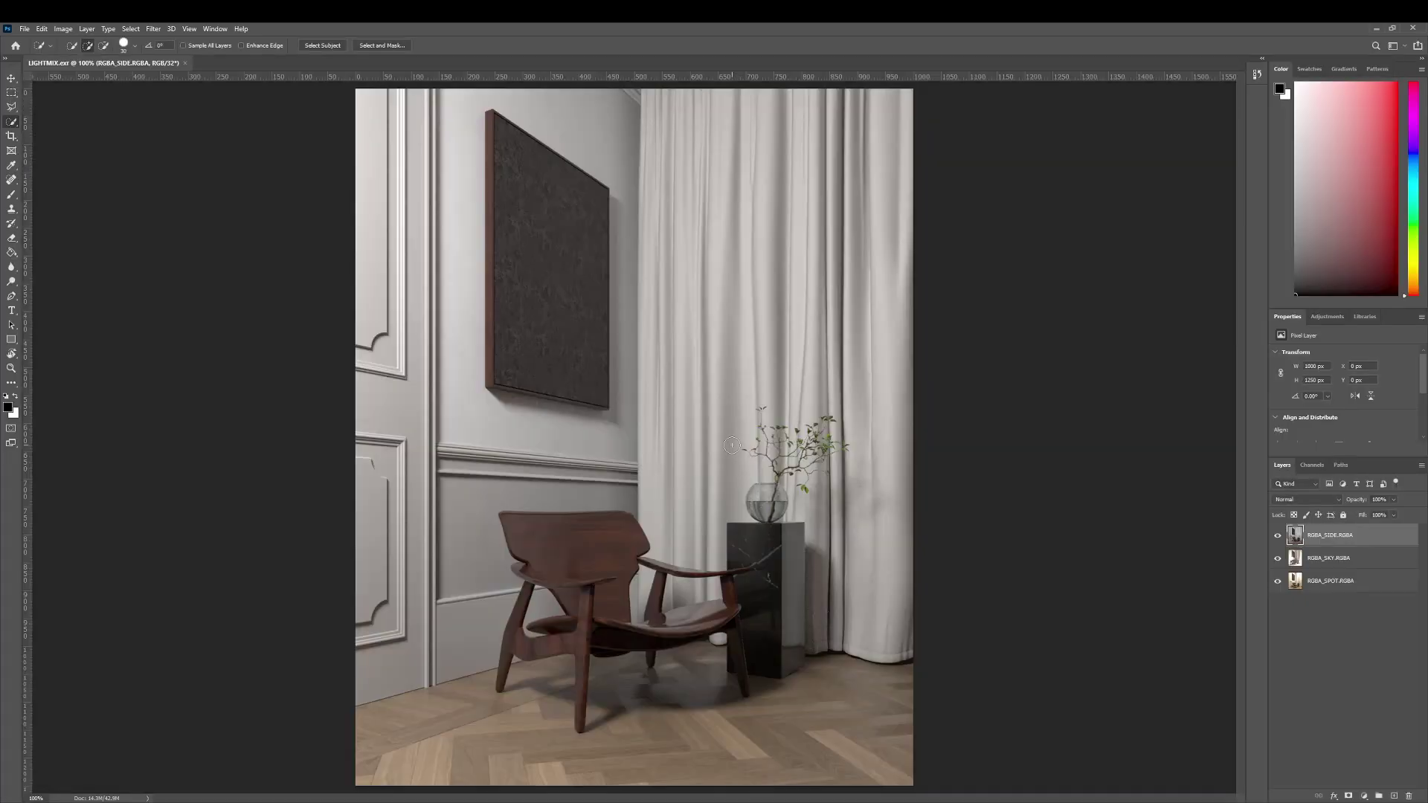
Isolate the RGBA_SPOT layer, then show the RGBA_SKY and RGBA_SIDE layers again to compare the light contributions
left_click(1278, 581, "alt")
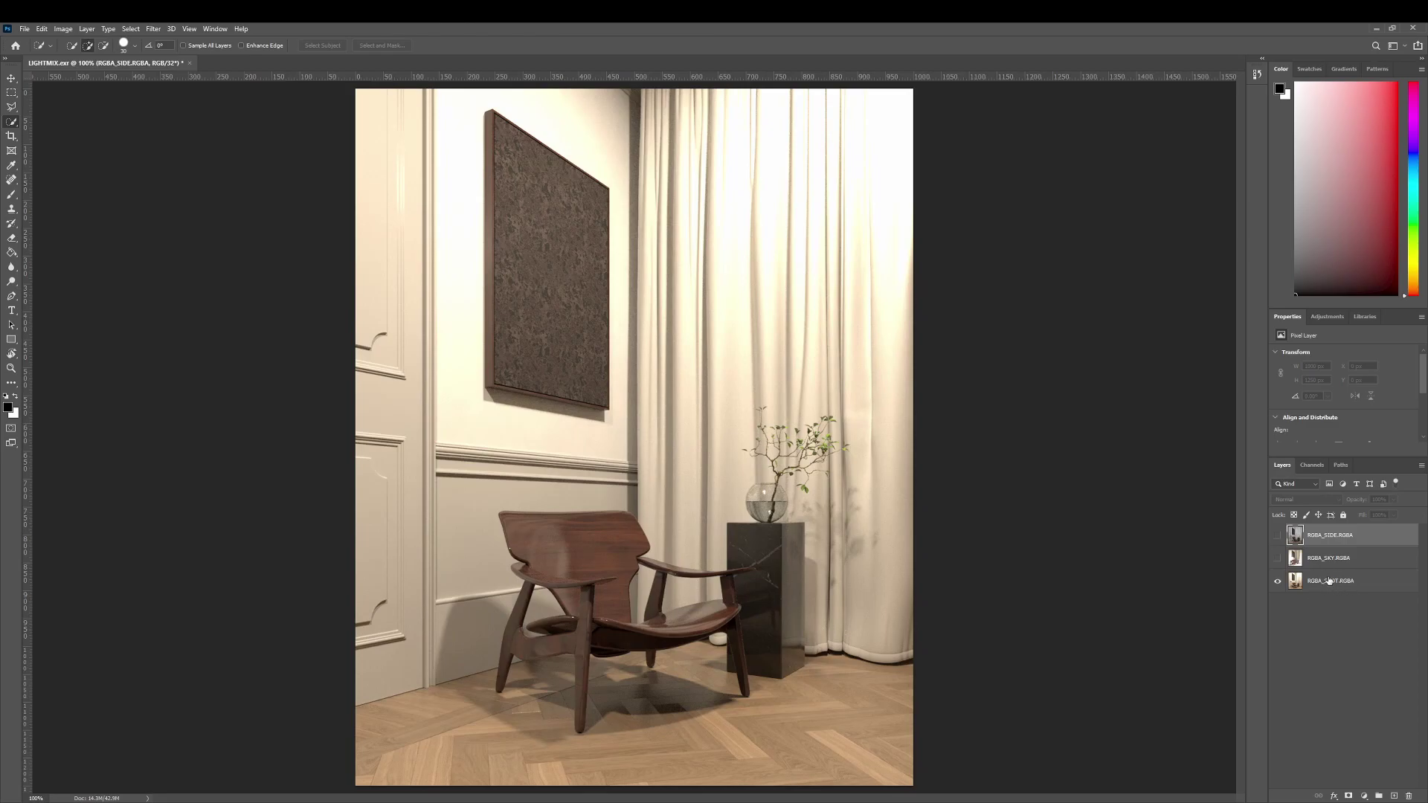
left_click(1278, 559)
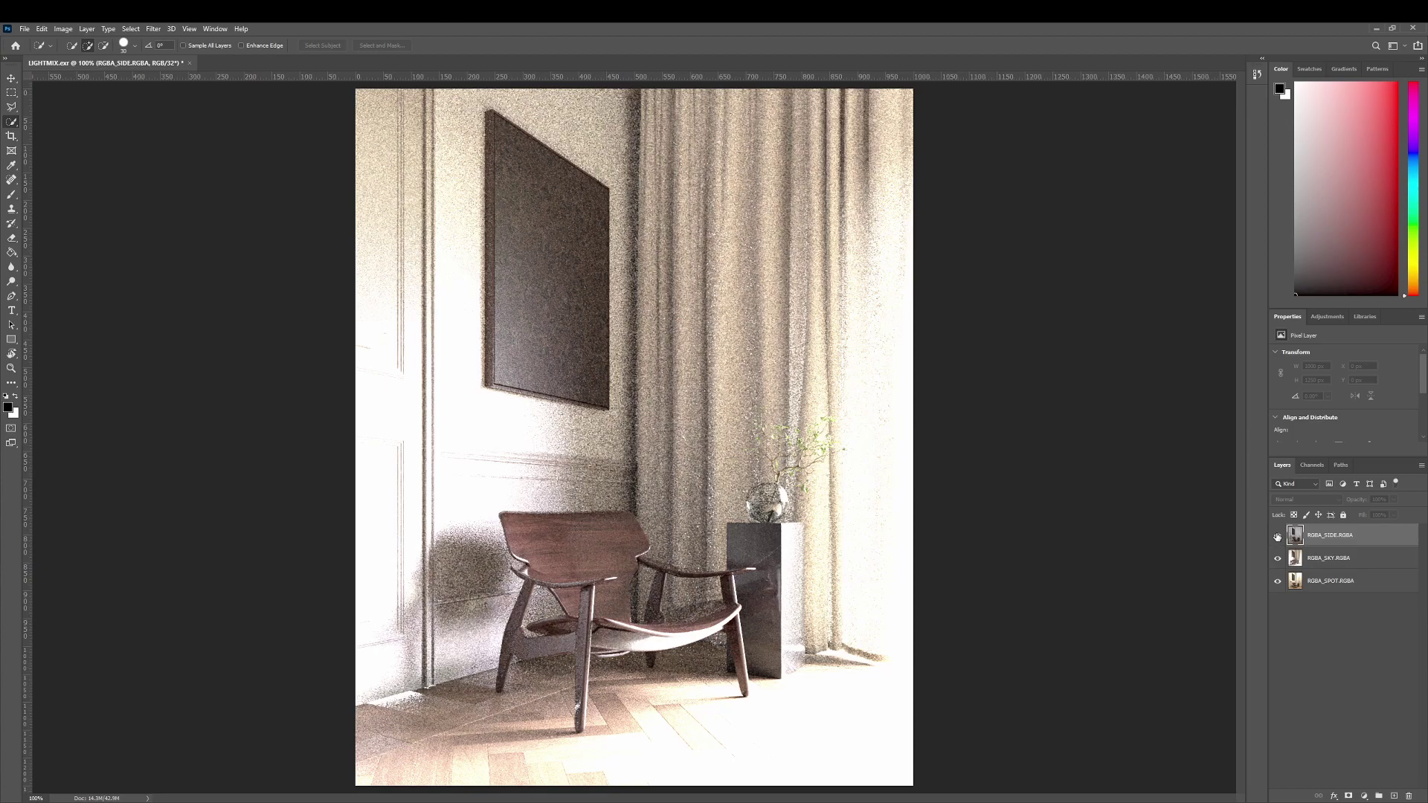
left_click(1278, 535)
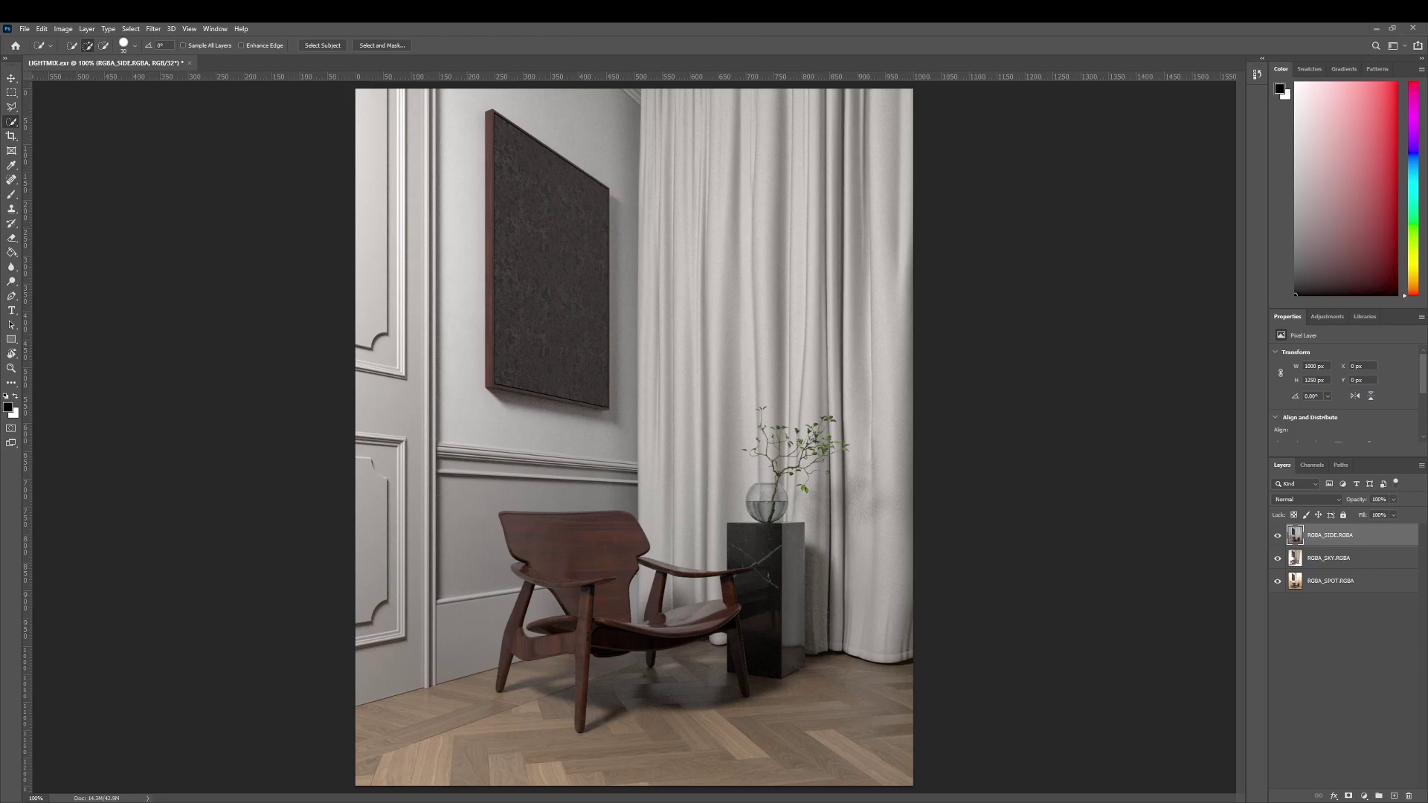
Switch back to 3ds Max and remove all AOV output files from the AOV manager
key("alt+Tab")
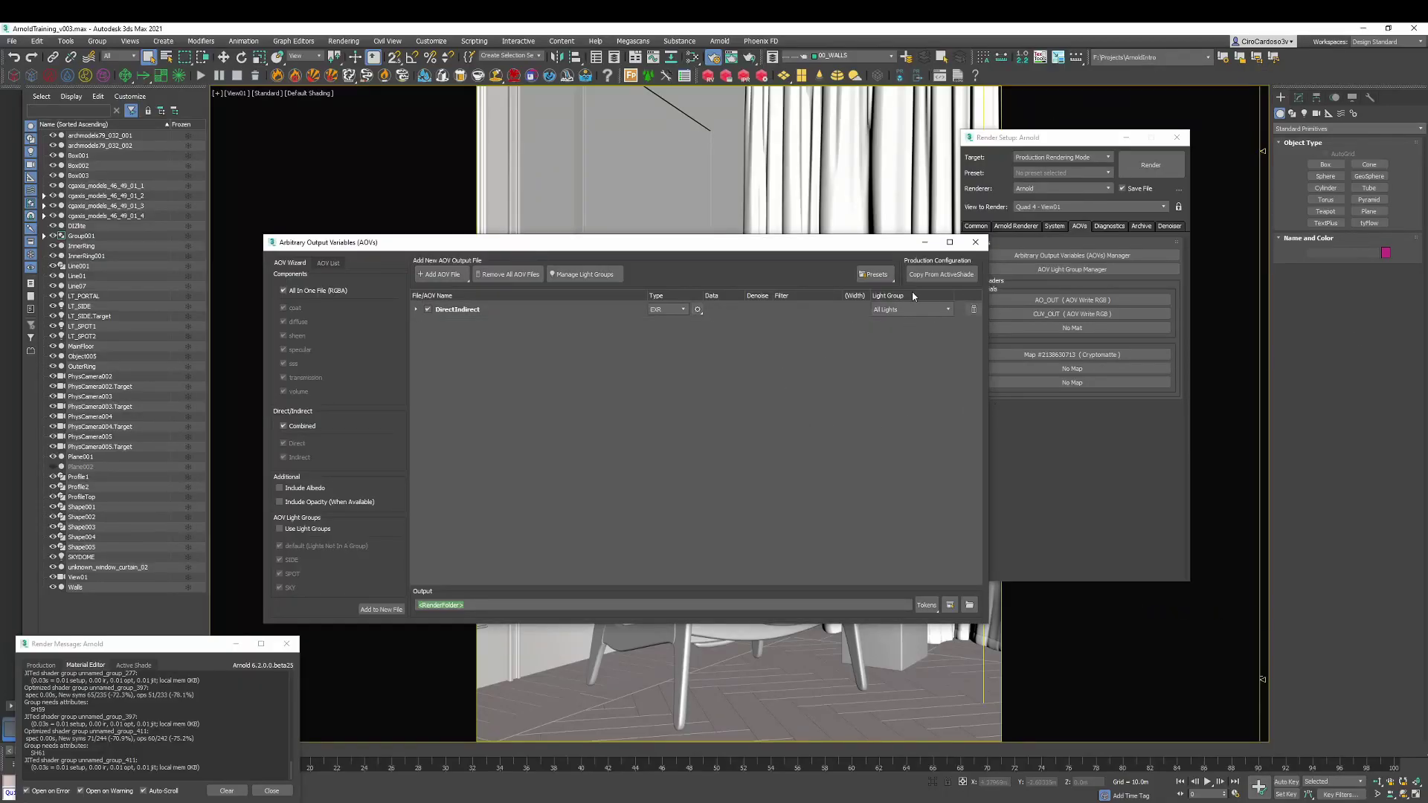
left_click(476, 274)
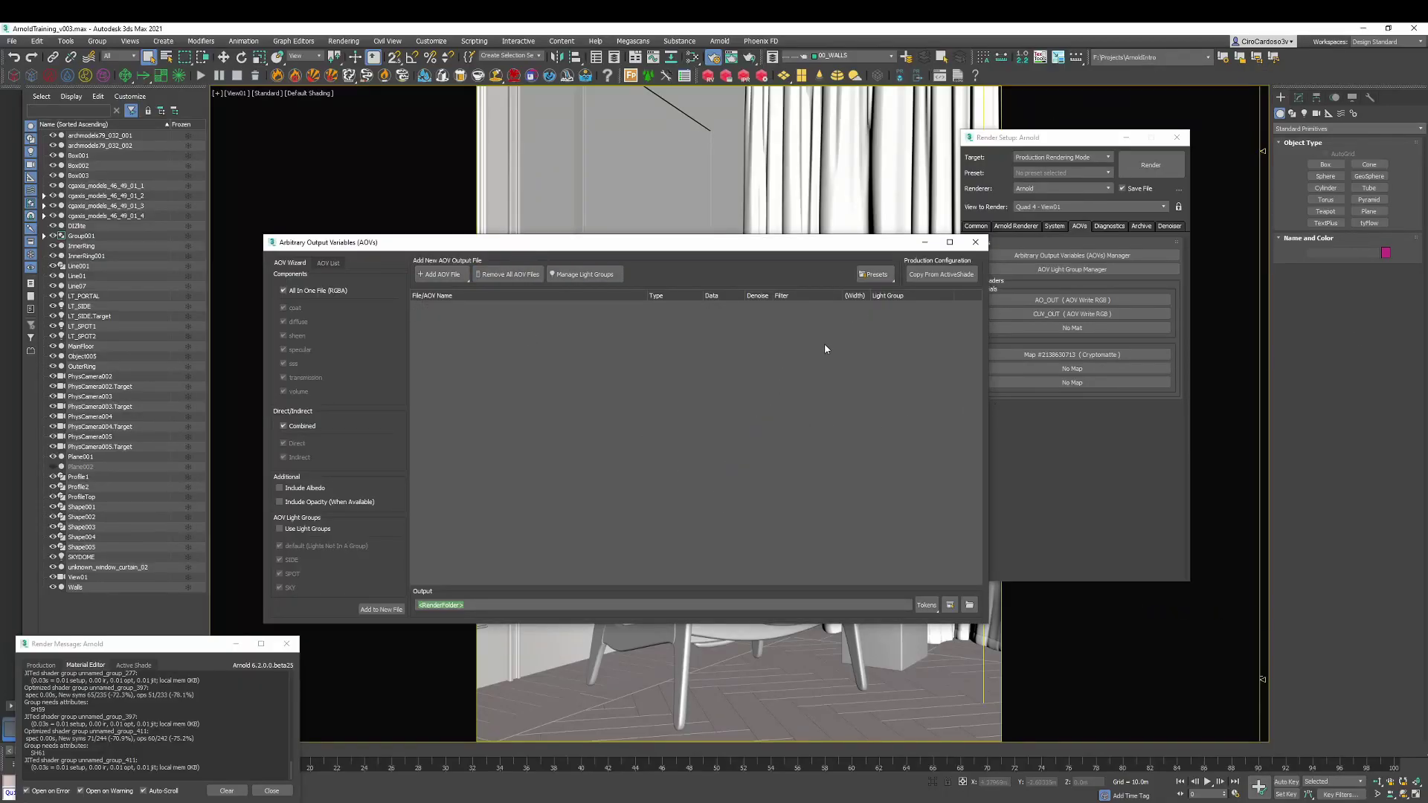
Load the saved AOV preset CompAOVS.json from the MAXtoA folder into the AOV manager
left_click(876, 275)
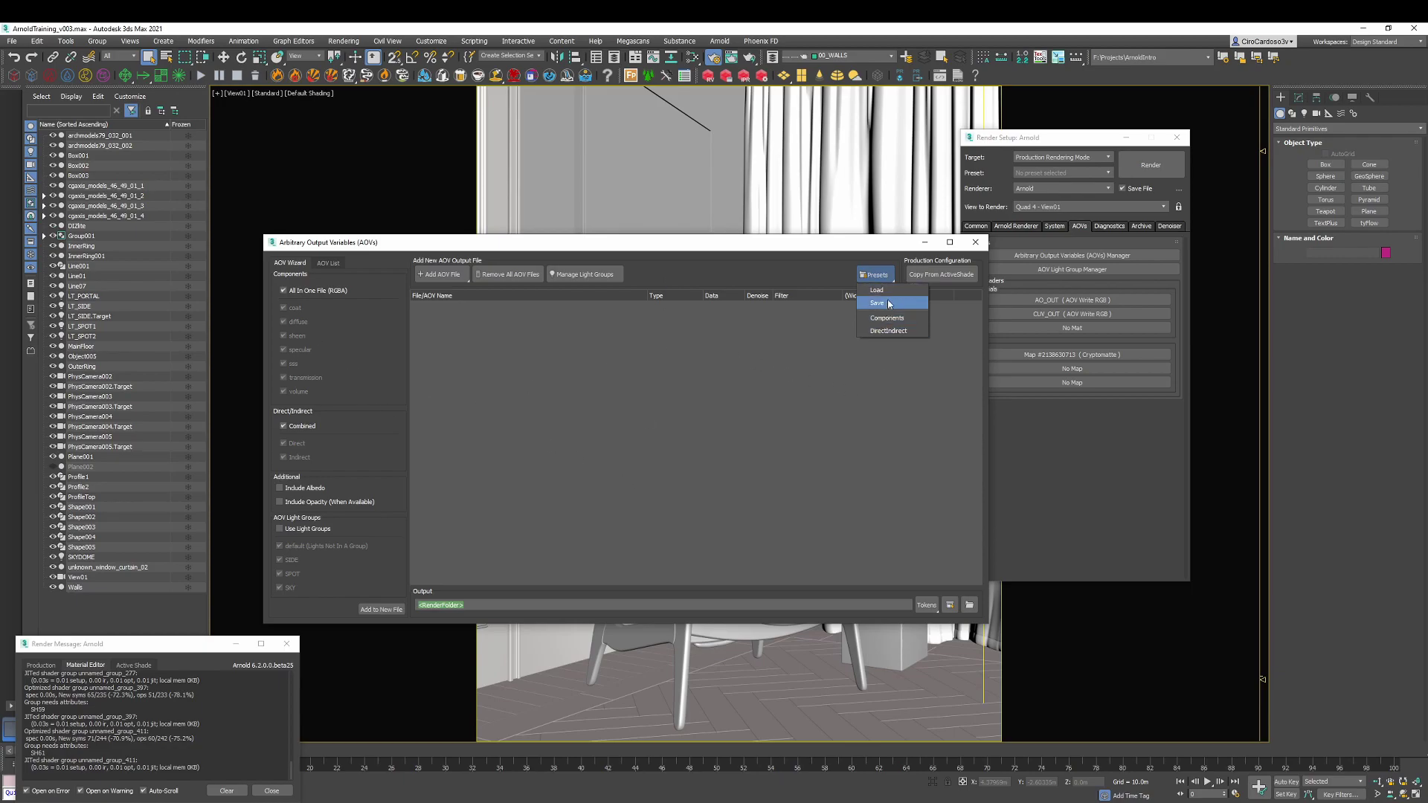
left_click(573, 349)
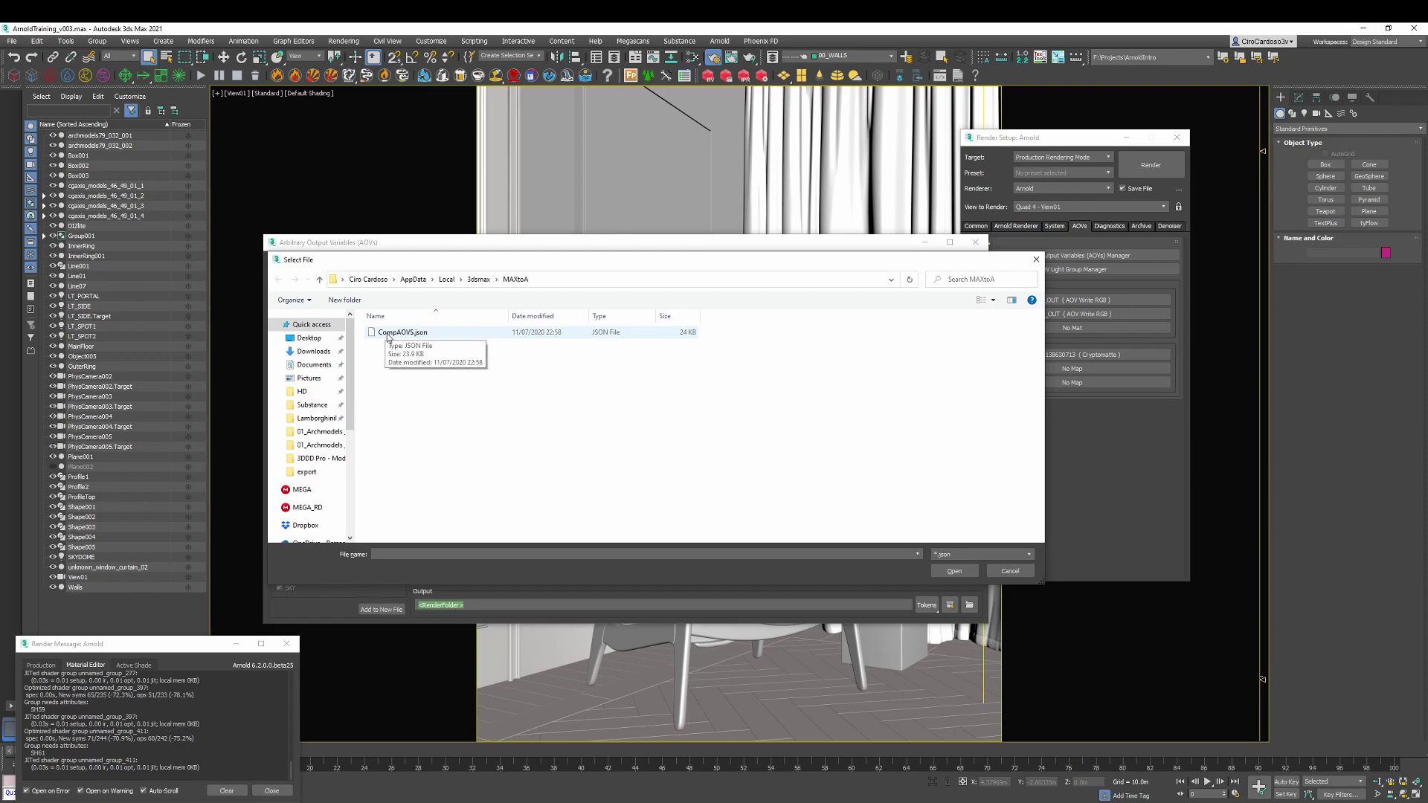
double_click(388, 333)
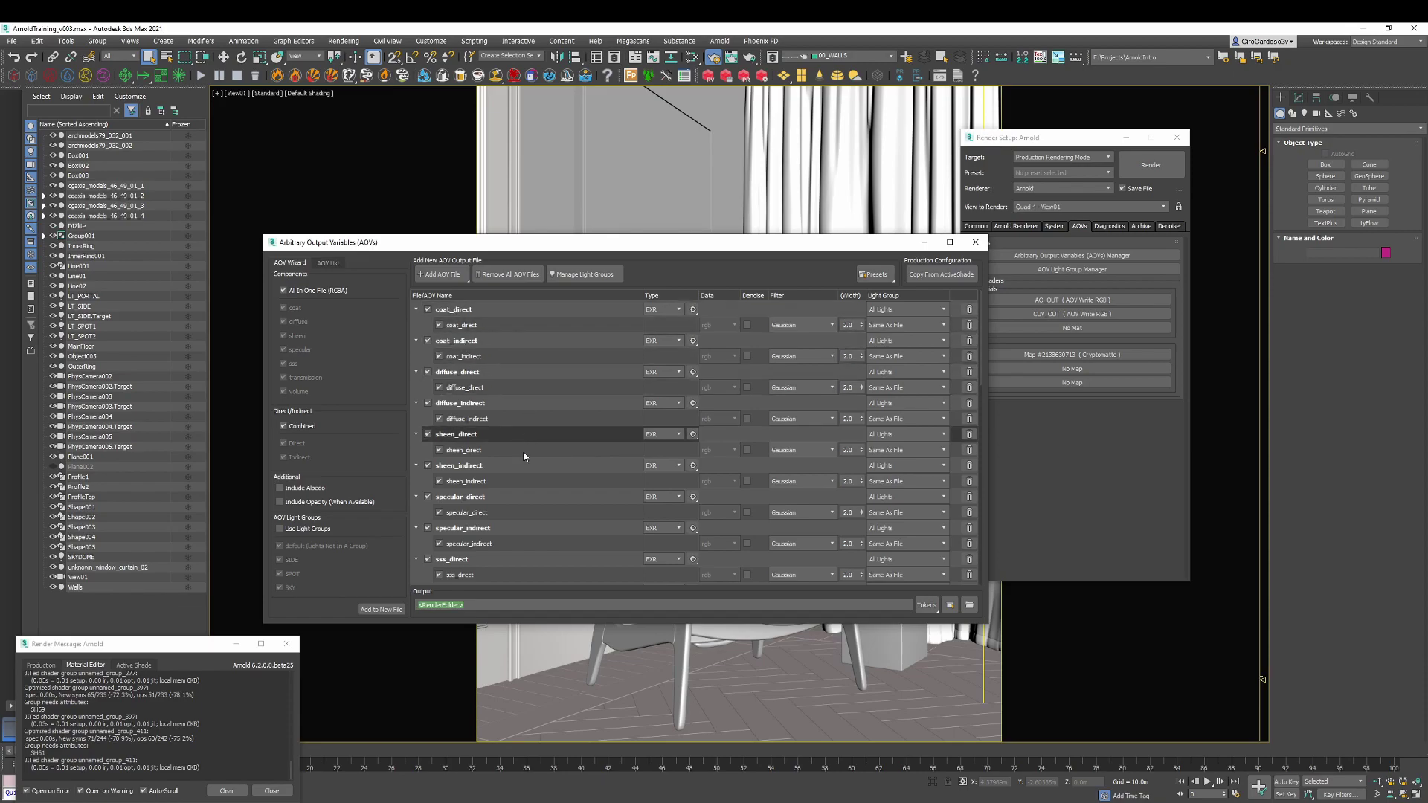
Remove the volume_direct, volume_indirect, background, emission and motionvector output files from the loaded AOV list and review the remaining entries
scroll(534, 409, "down", 4)
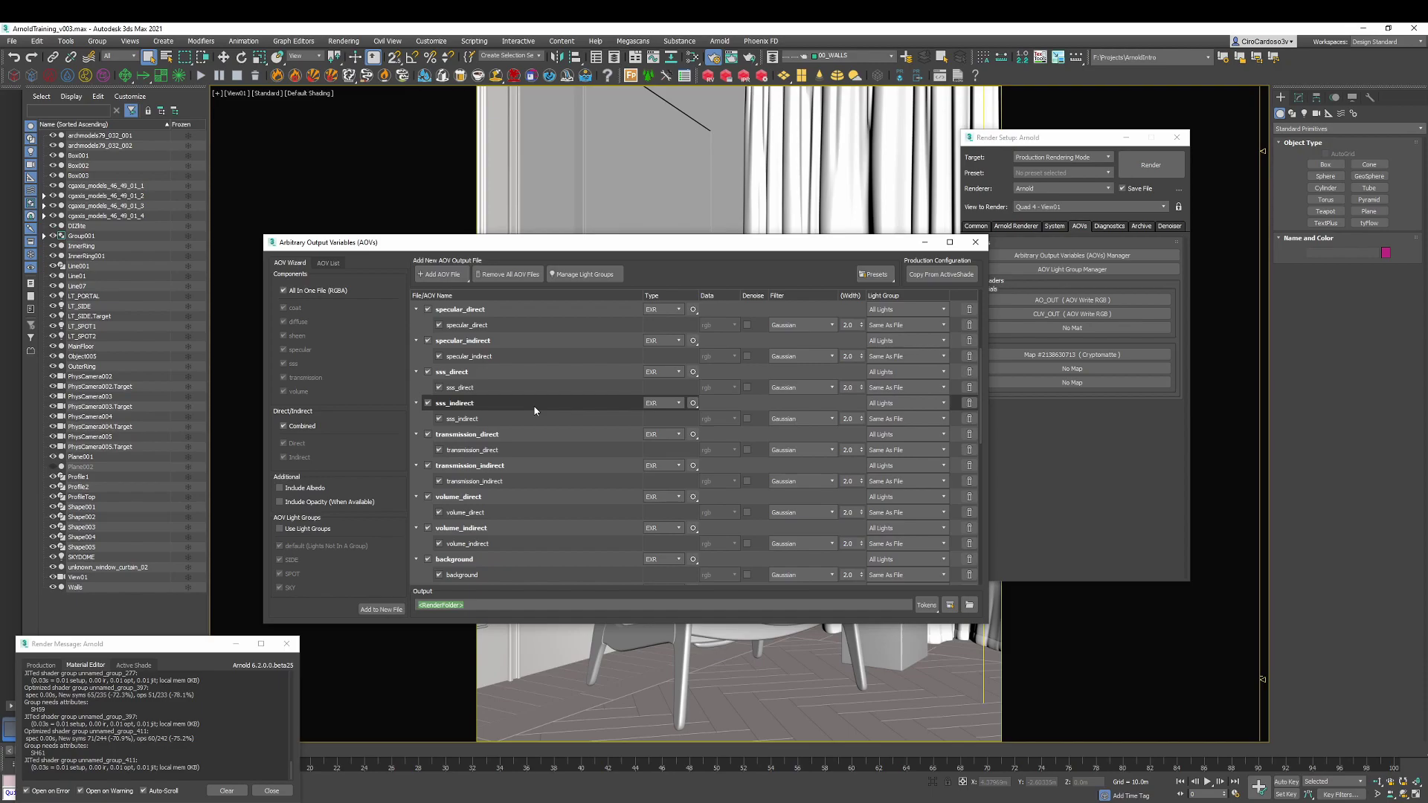
scroll(568, 409, "down", 1)
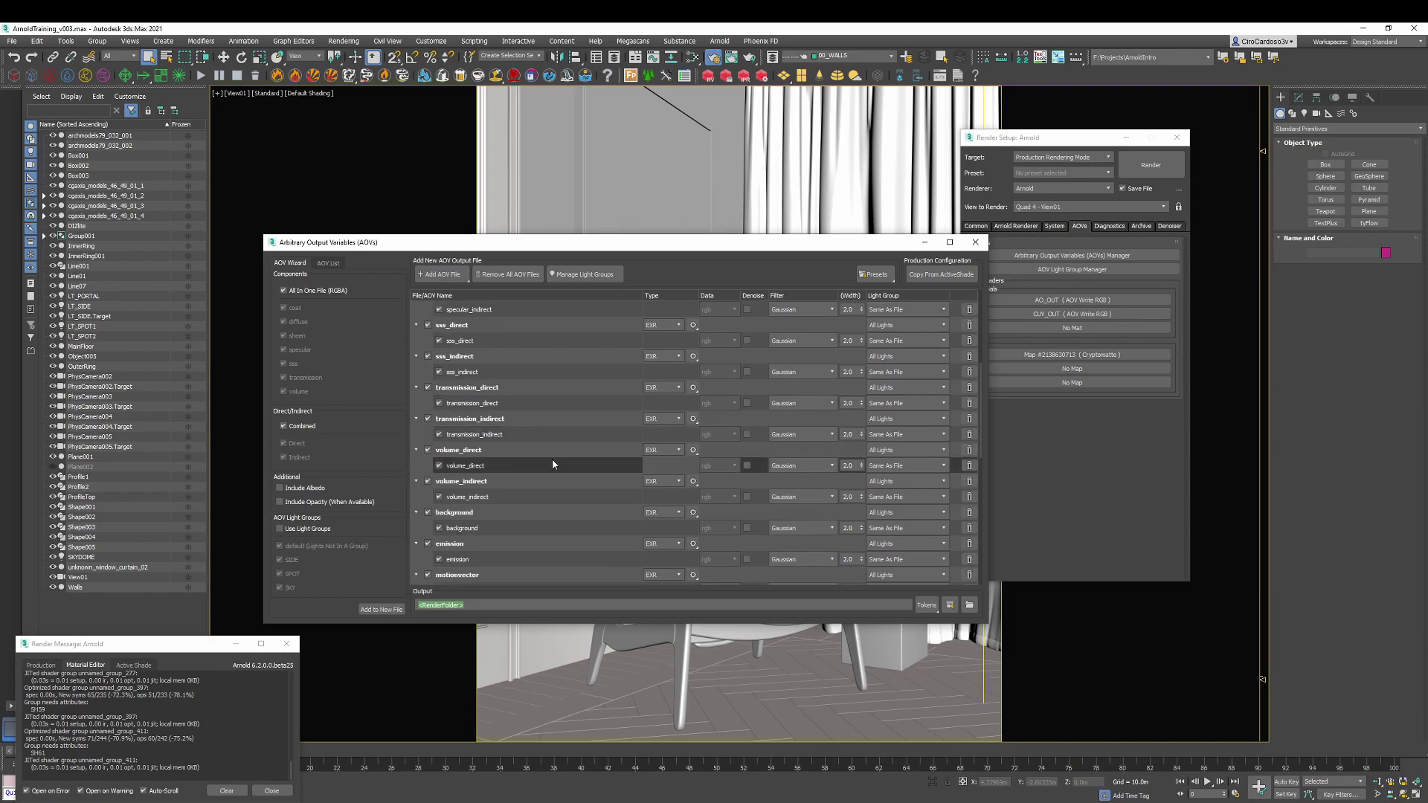
scroll(554, 450, "down", 1)
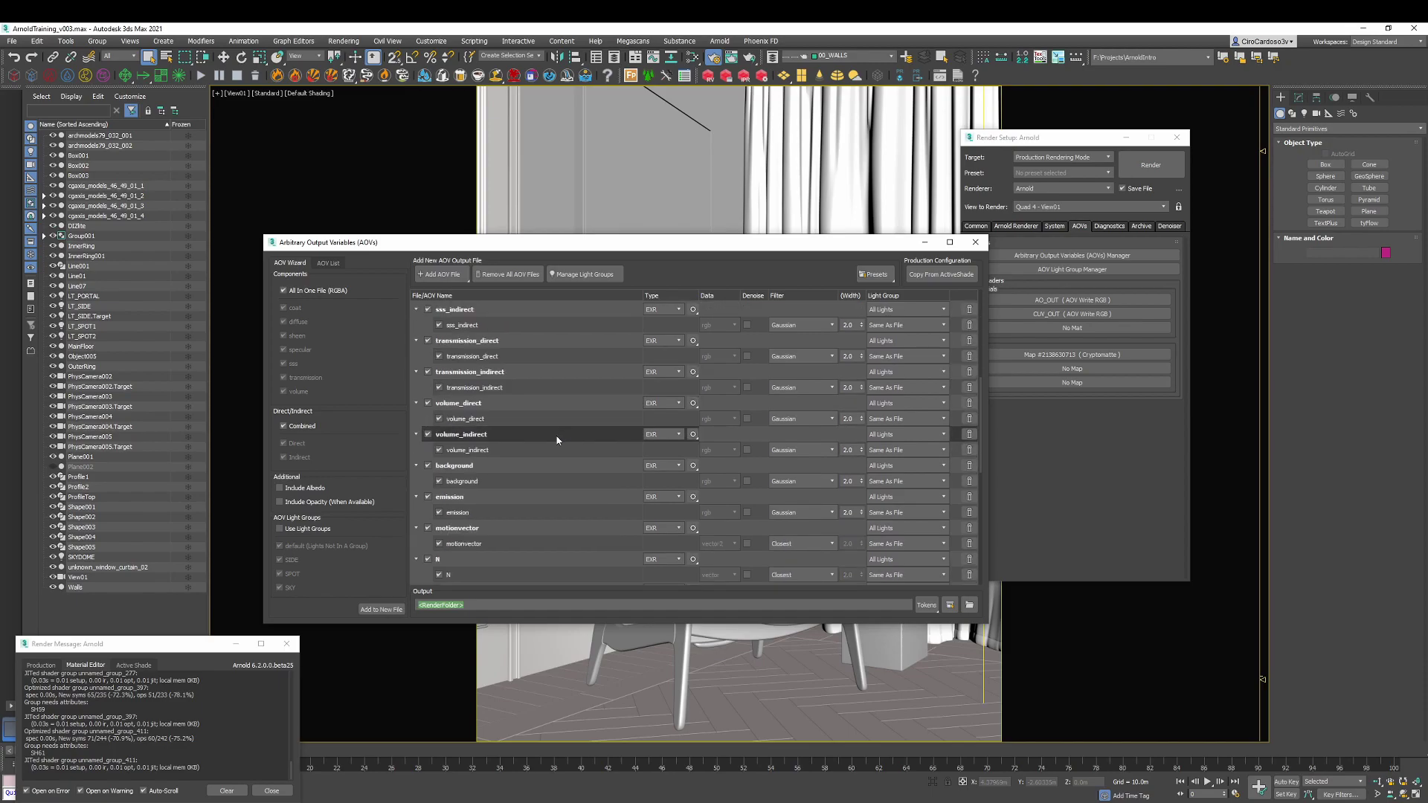
left_click(969, 403)
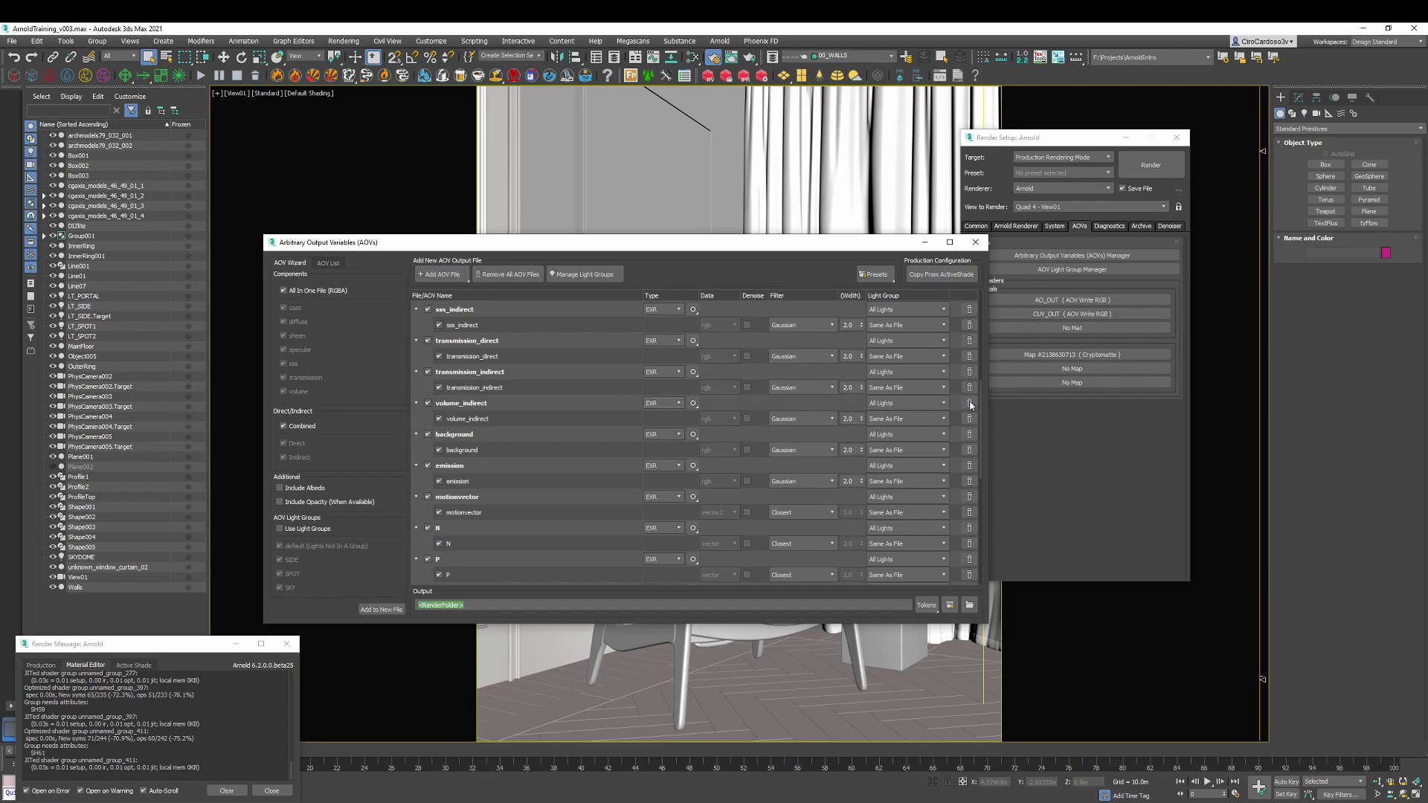
left_click(969, 403)
left_click(969, 403)
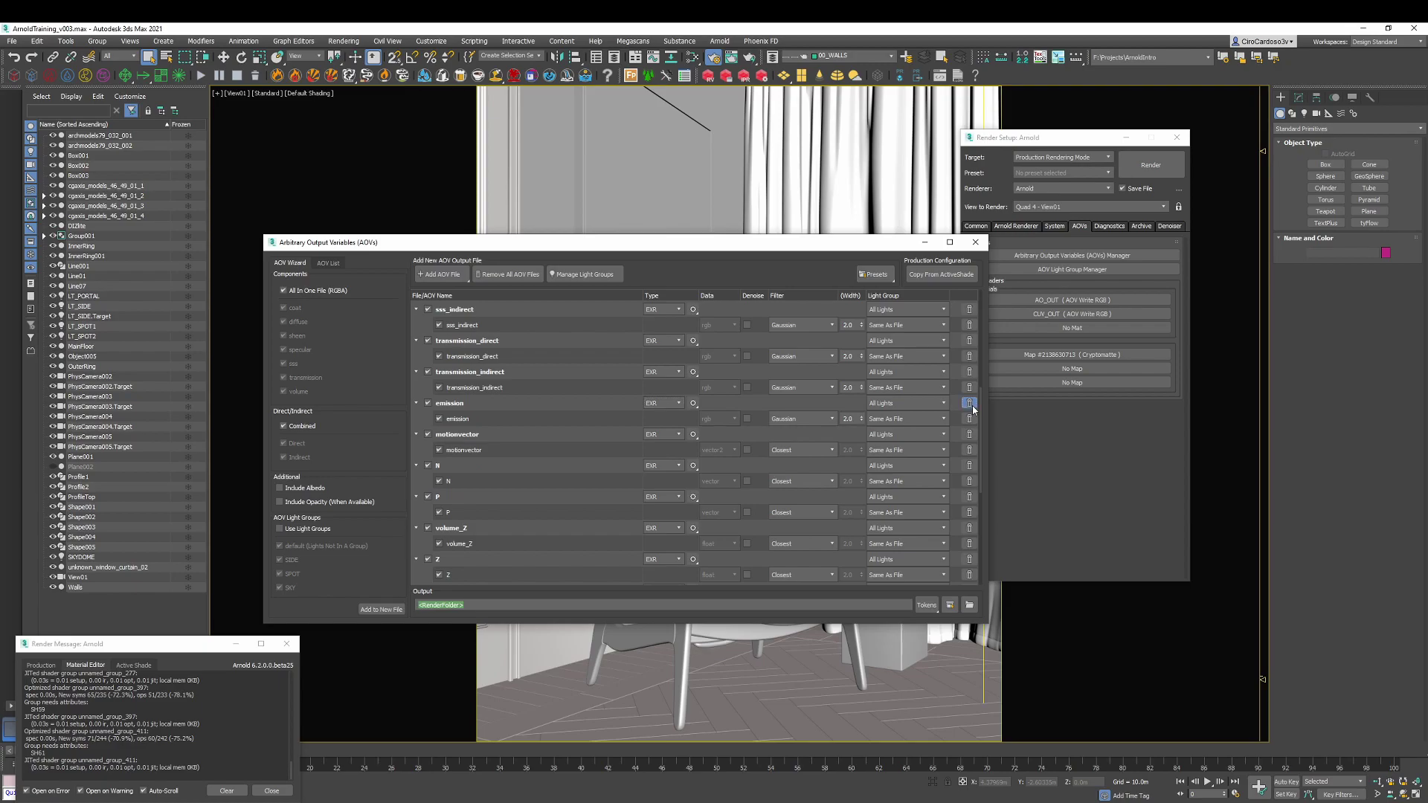
left_click(969, 403)
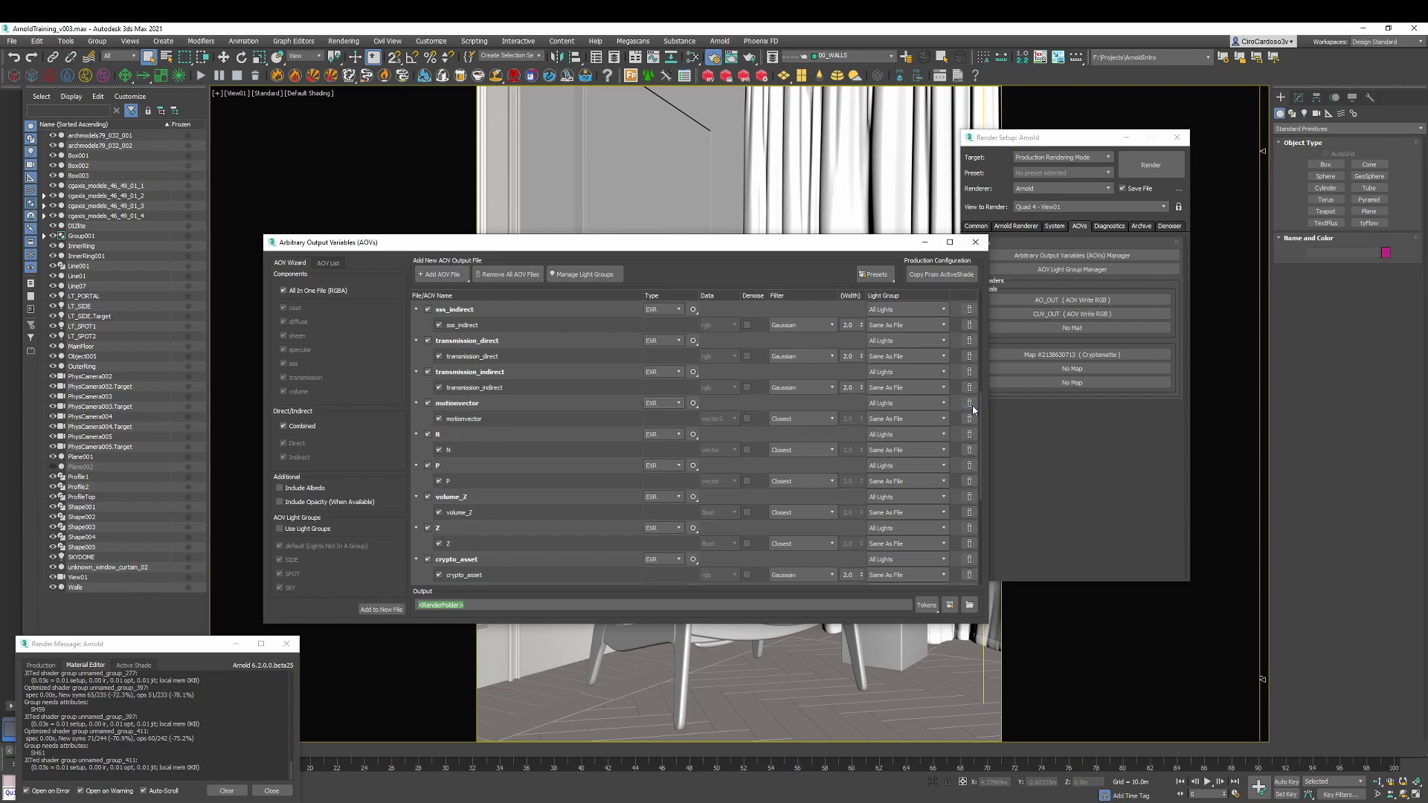
left_click(970, 403)
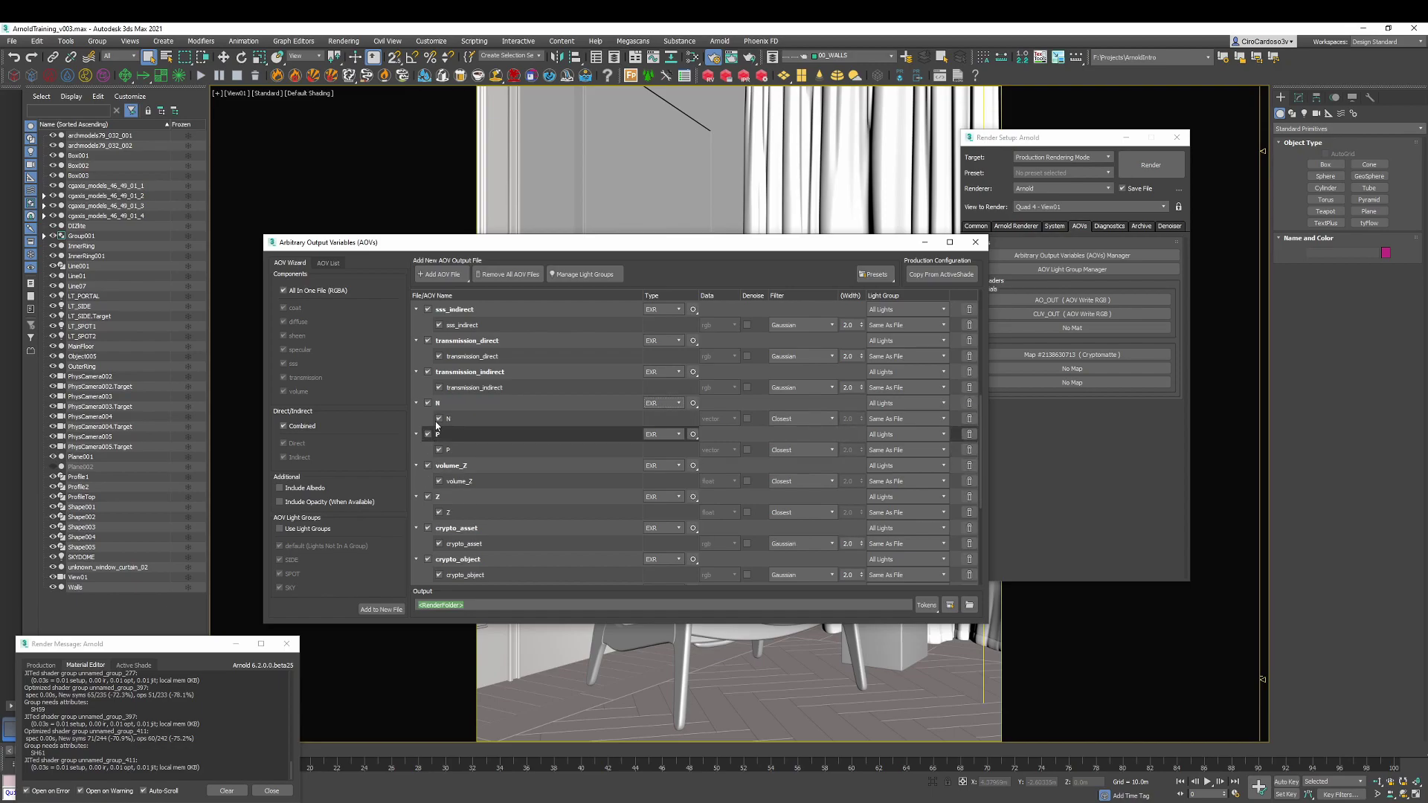
scroll(476, 431, "up", 6)
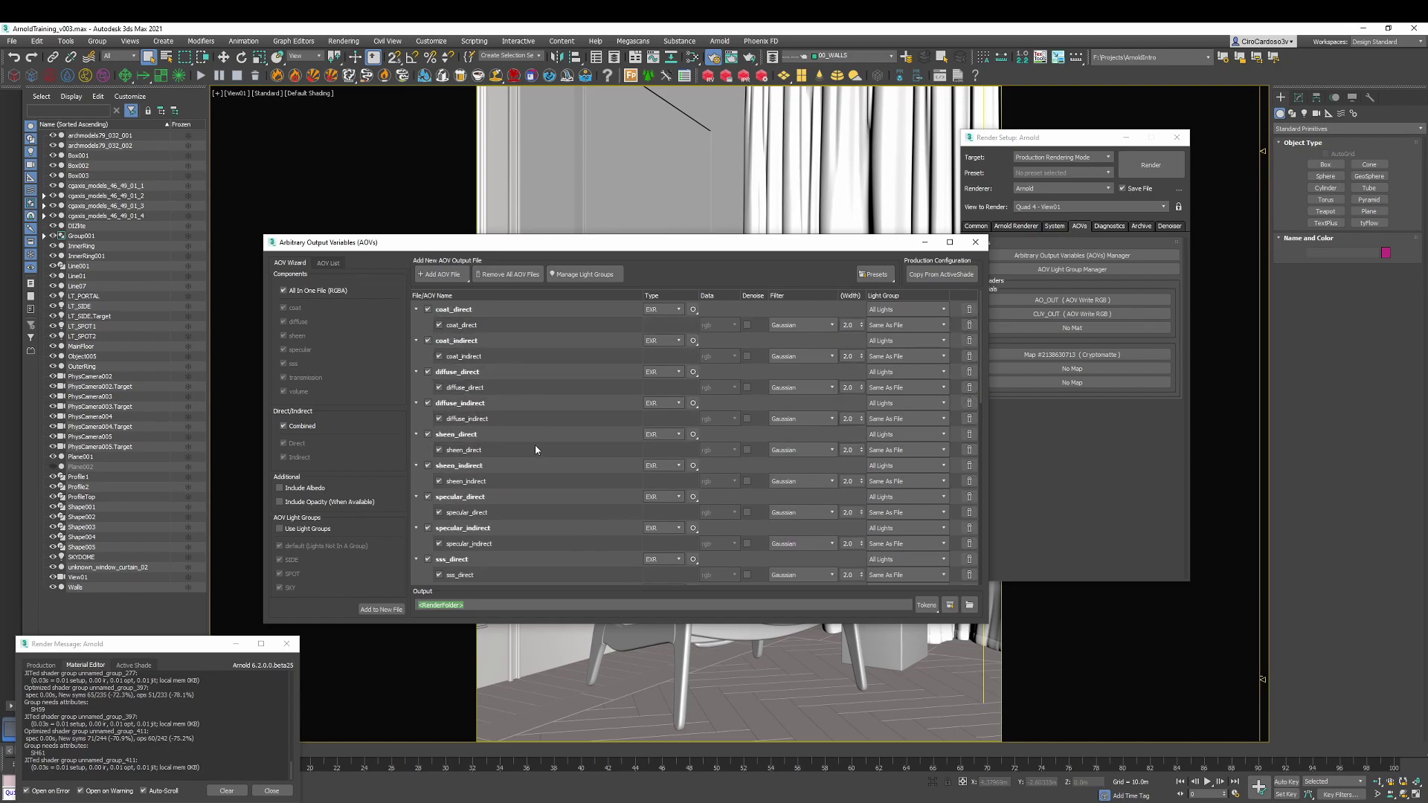
scroll(539, 435, "down", 8)
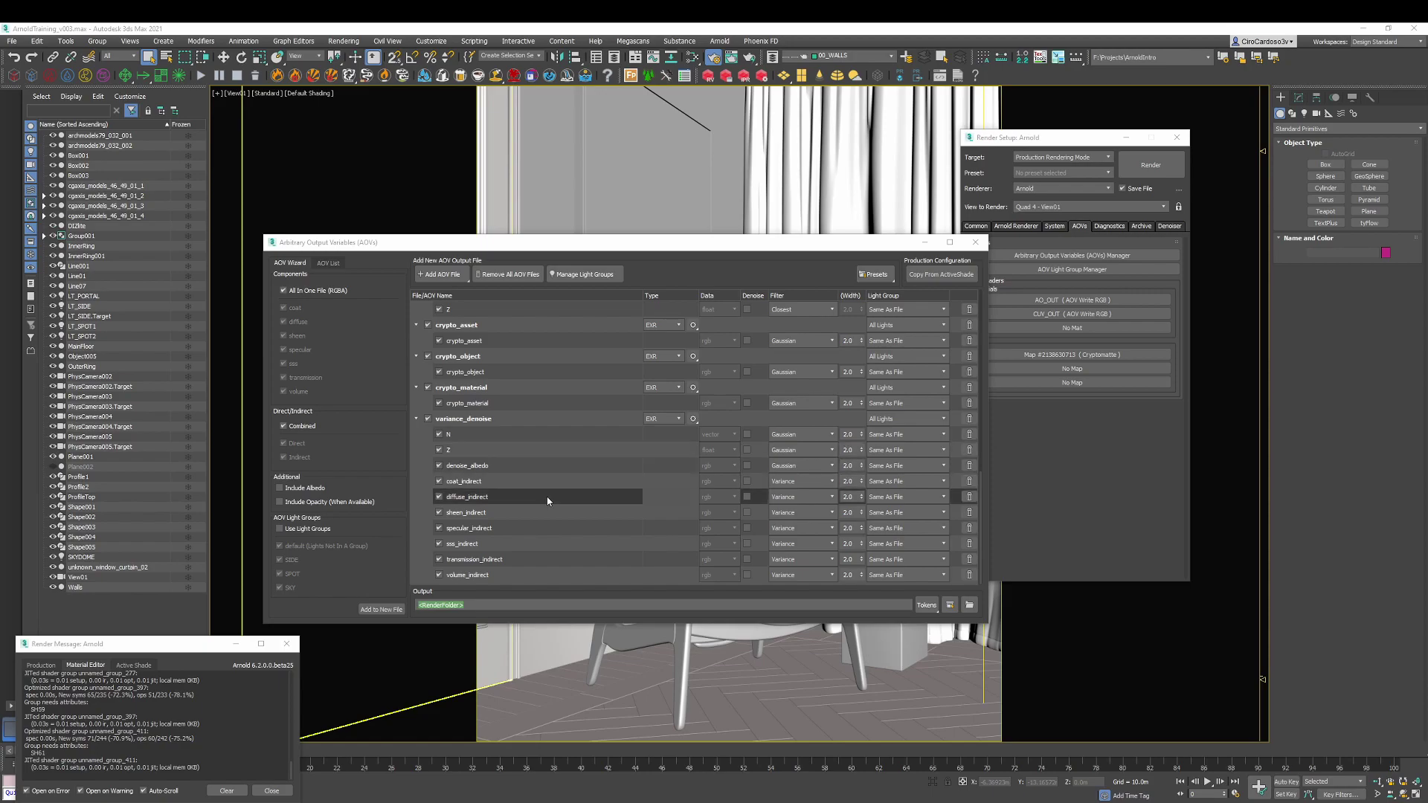
scroll(541, 484, "up", 10)
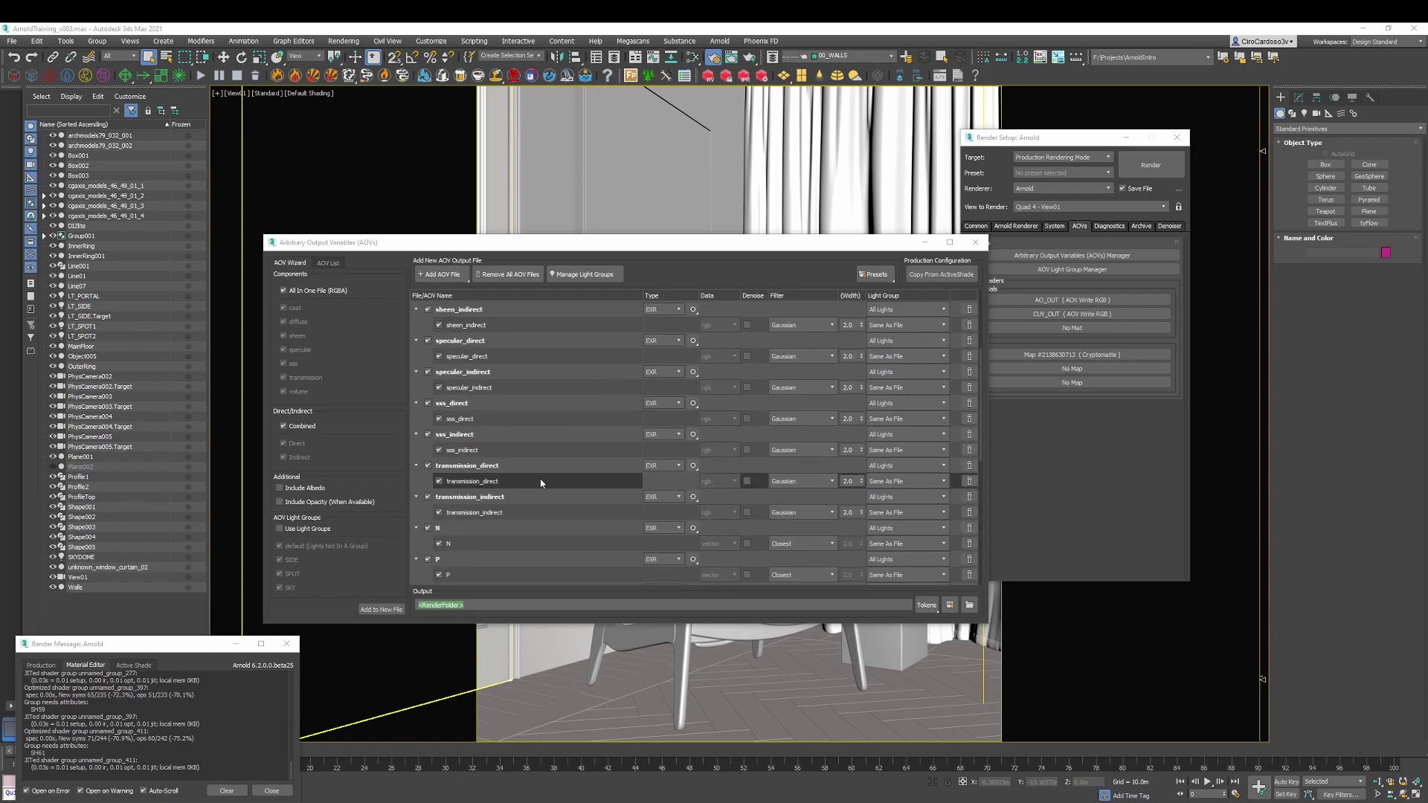